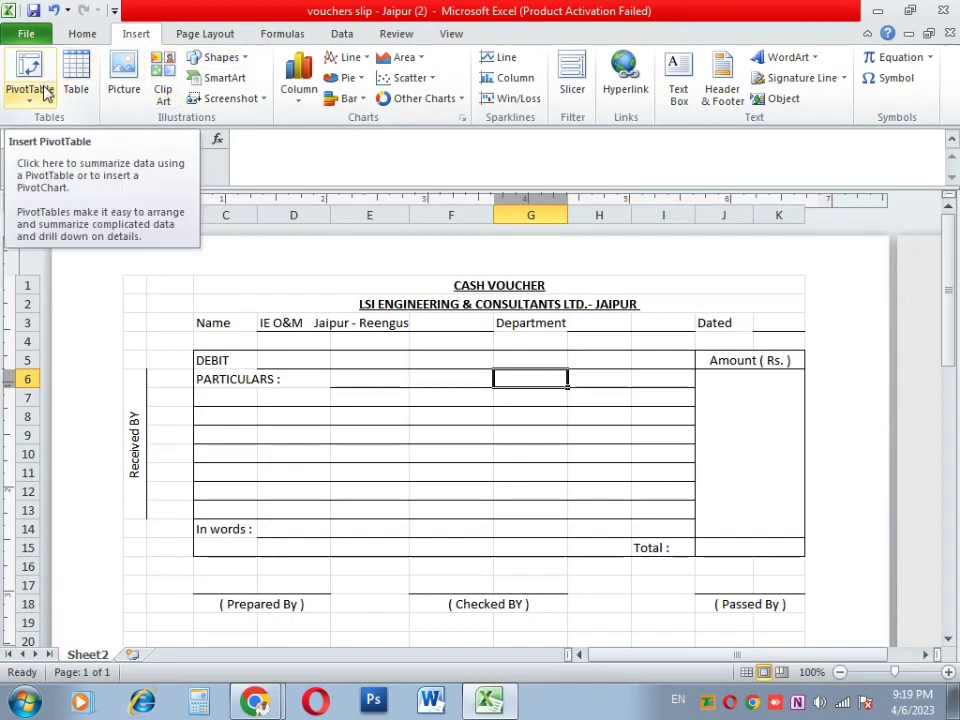
# Step: Open the PivotTable and PivotChart choices on the voucher sheet, then dismiss them
pyautogui.click(38, 95)
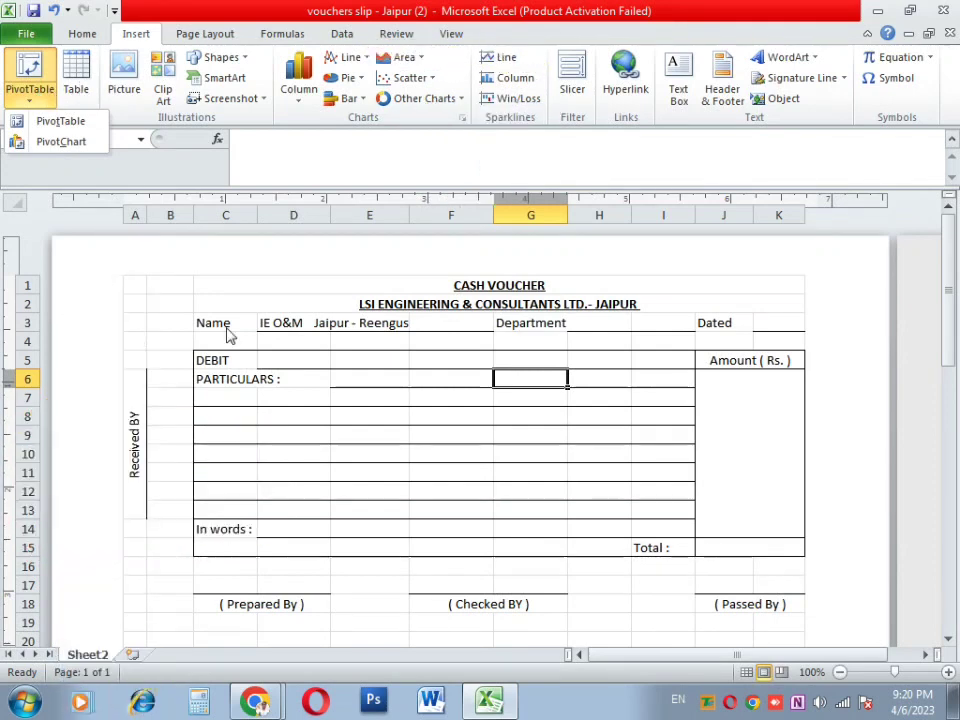
pyautogui.click(398, 377)
pyautogui.scroll(-2, 398, 377)
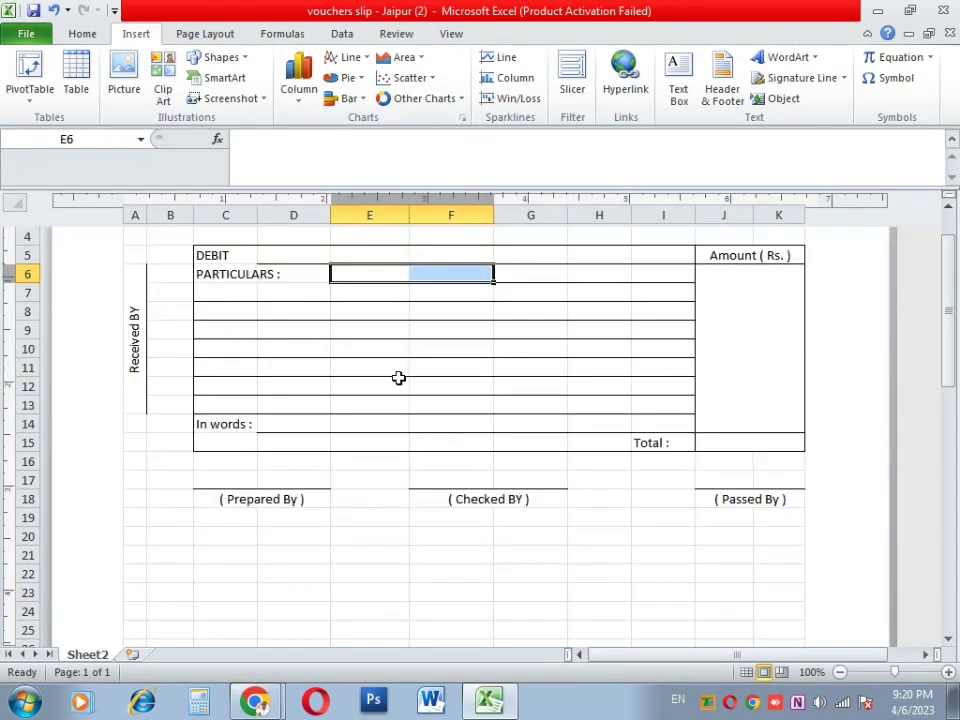
pyautogui.scroll(2, 398, 377)
# Step: Inspect the voucher's Jaipur - Reengus and Department cells, then switch to blank Sheet1
pyautogui.click(390, 354)
pyautogui.click(530, 378)
pyautogui.click(463, 451)
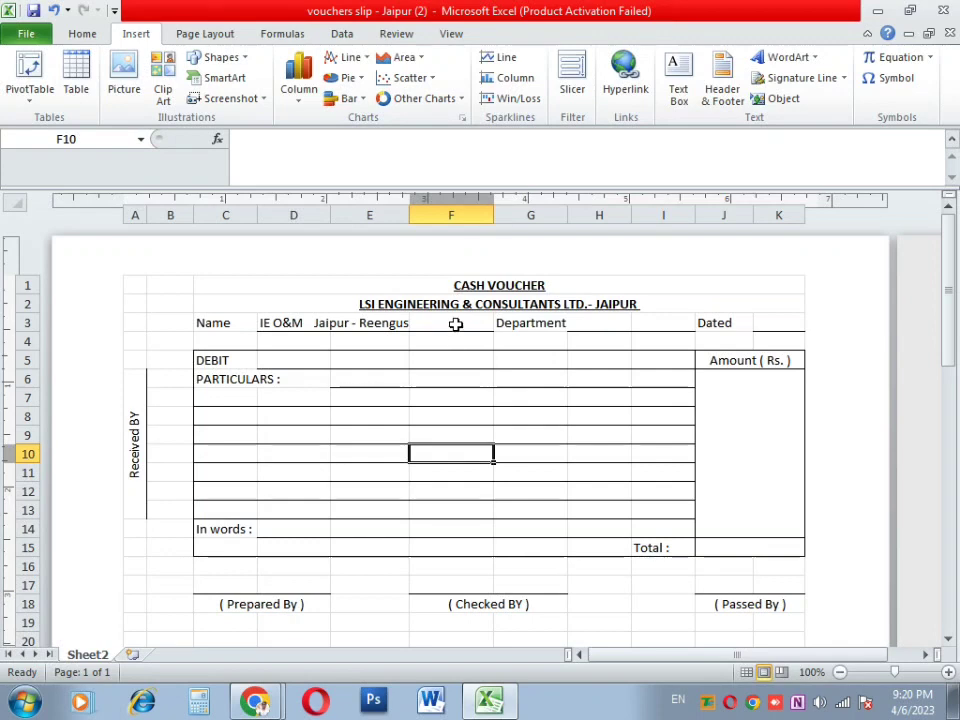
pyautogui.click(455, 323)
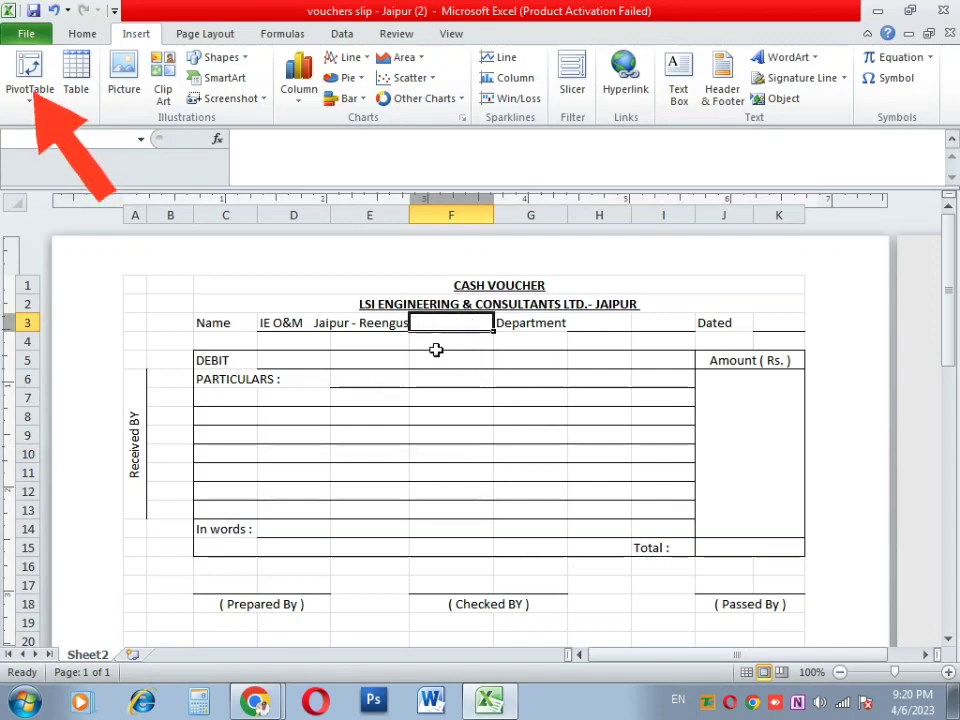
pyautogui.moveTo(540, 323); pyautogui.dragTo(600, 323)
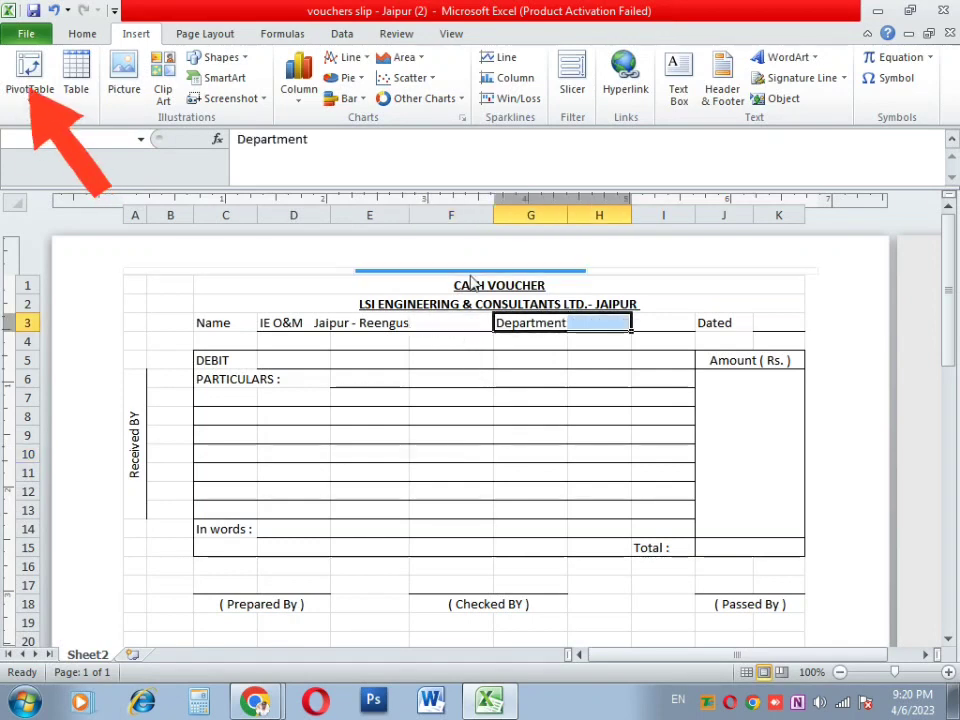
pyautogui.click(355, 325)
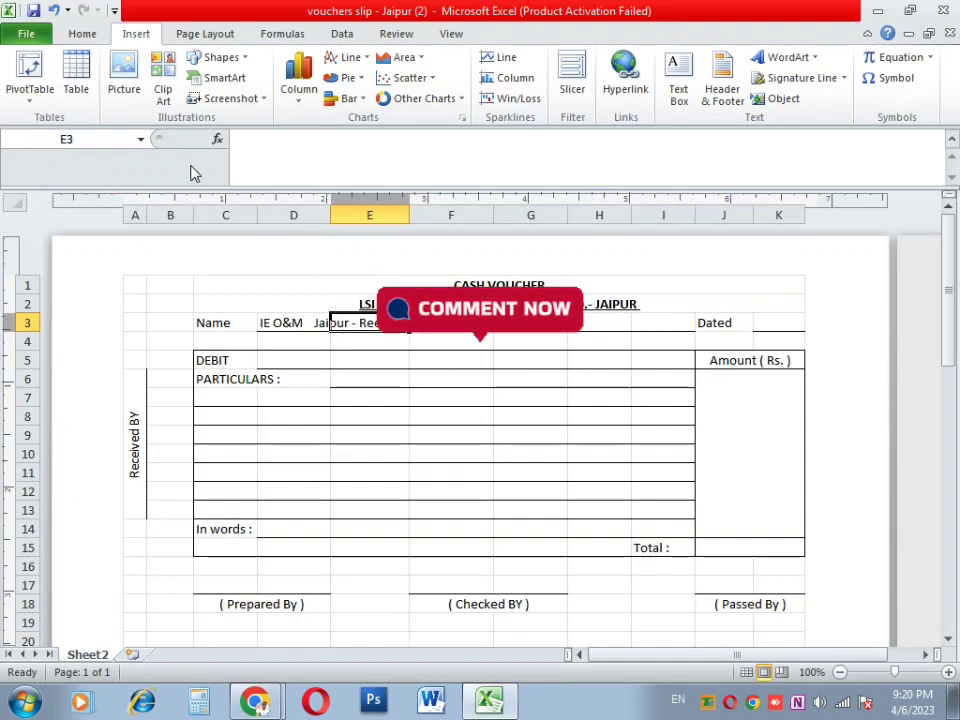
pyautogui.hotkey('ctrl', 'pagedown')
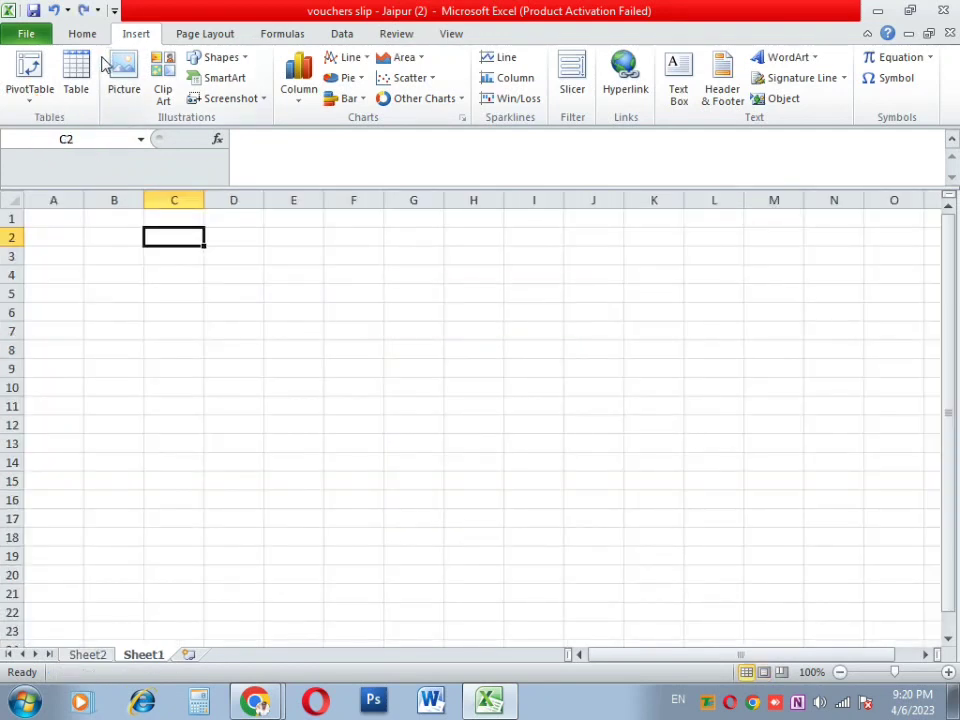
# Step: Insert a table over C2:H2 with default headers Column1 to Column6
pyautogui.click(45, 95)
pyautogui.click(72, 94)
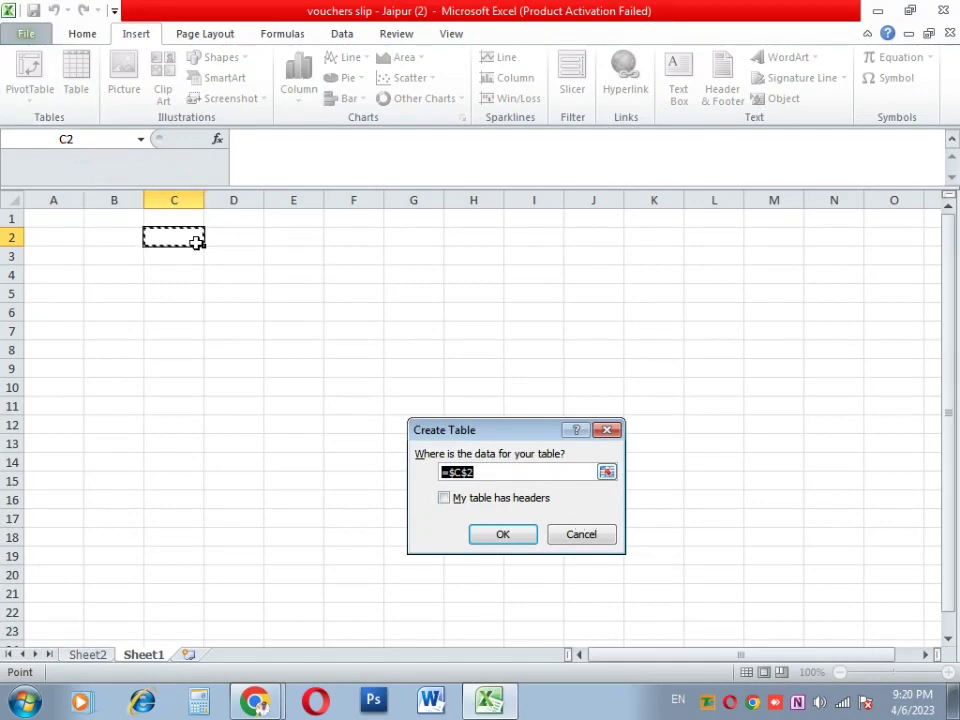
pyautogui.moveTo(197, 240); pyautogui.dragTo(470, 242)
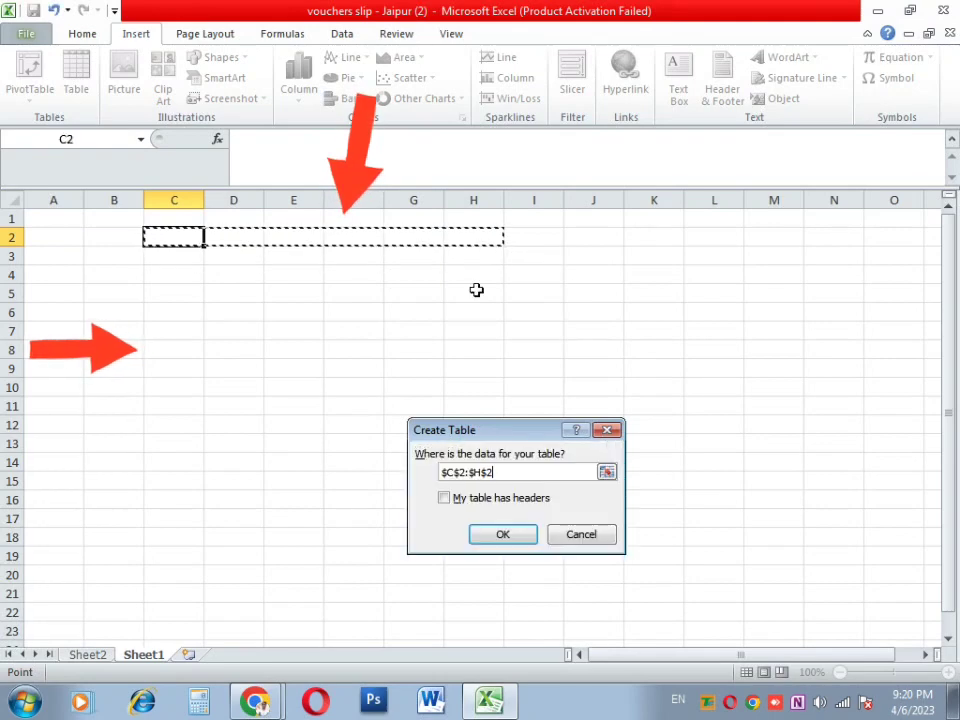
pyautogui.click(493, 536)
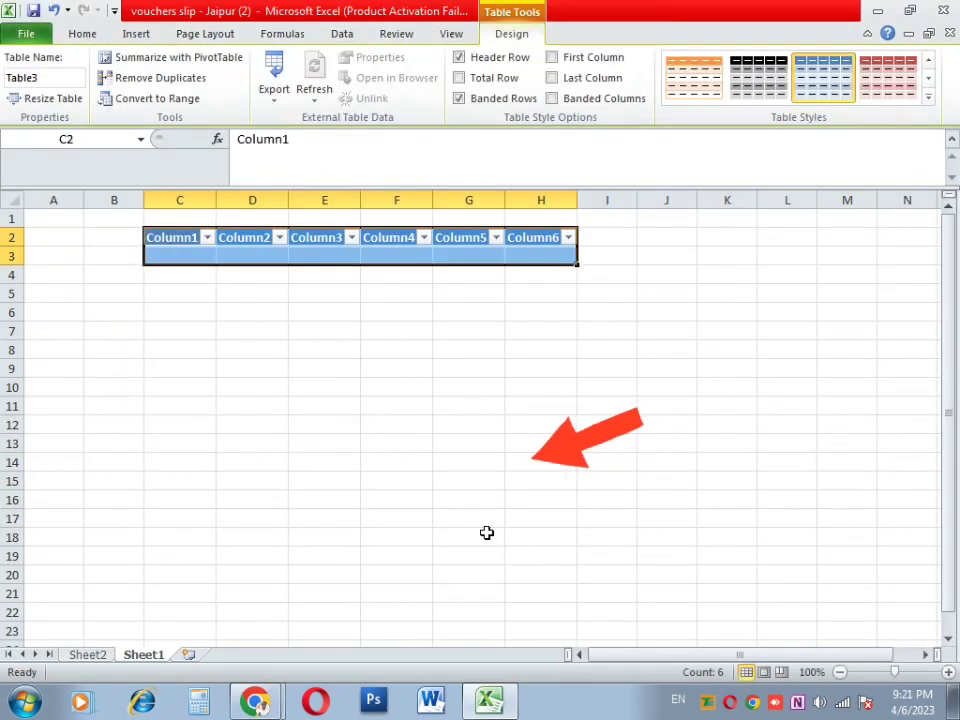
# Step: Apply the red table style and extend the table down to row 13
pyautogui.click(758, 78)
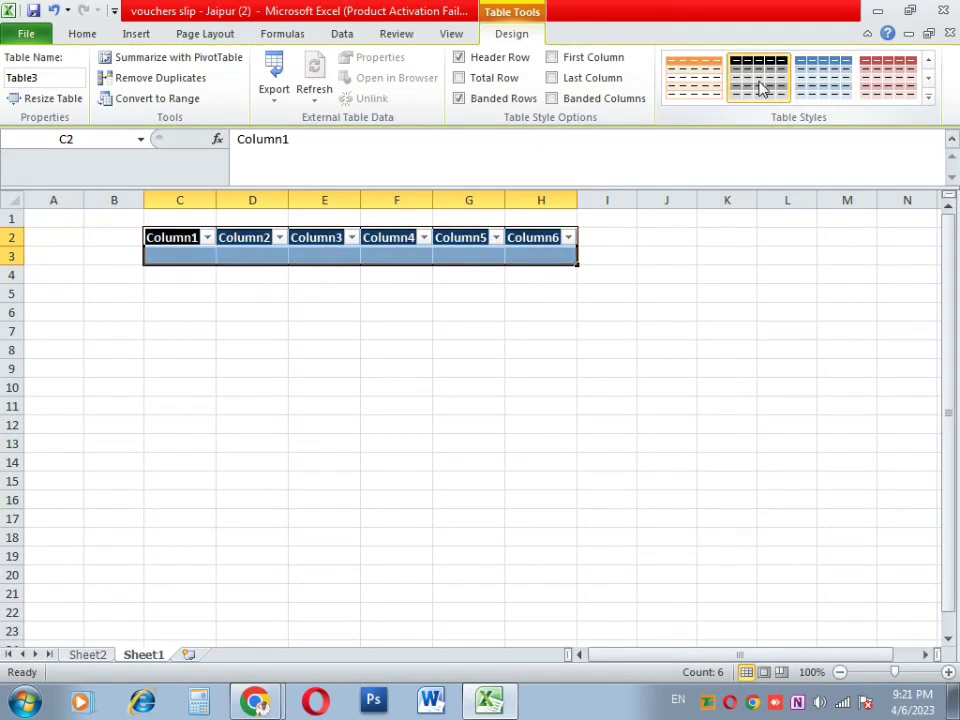
pyautogui.click(906, 84)
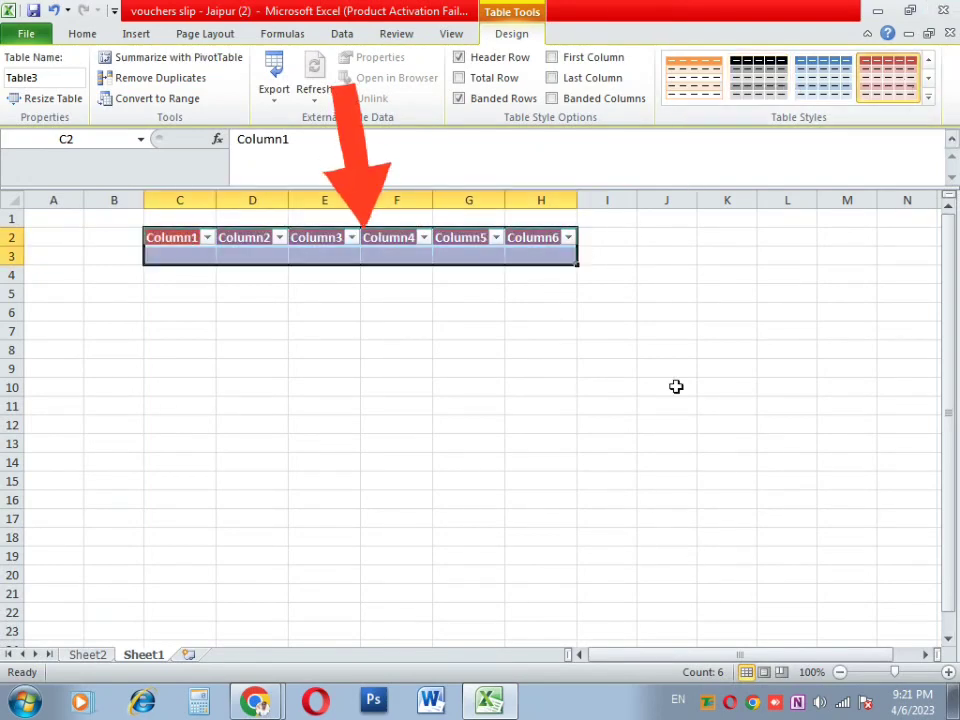
pyautogui.moveTo(574, 262); pyautogui.dragTo(579, 443)
pyautogui.click(301, 273)
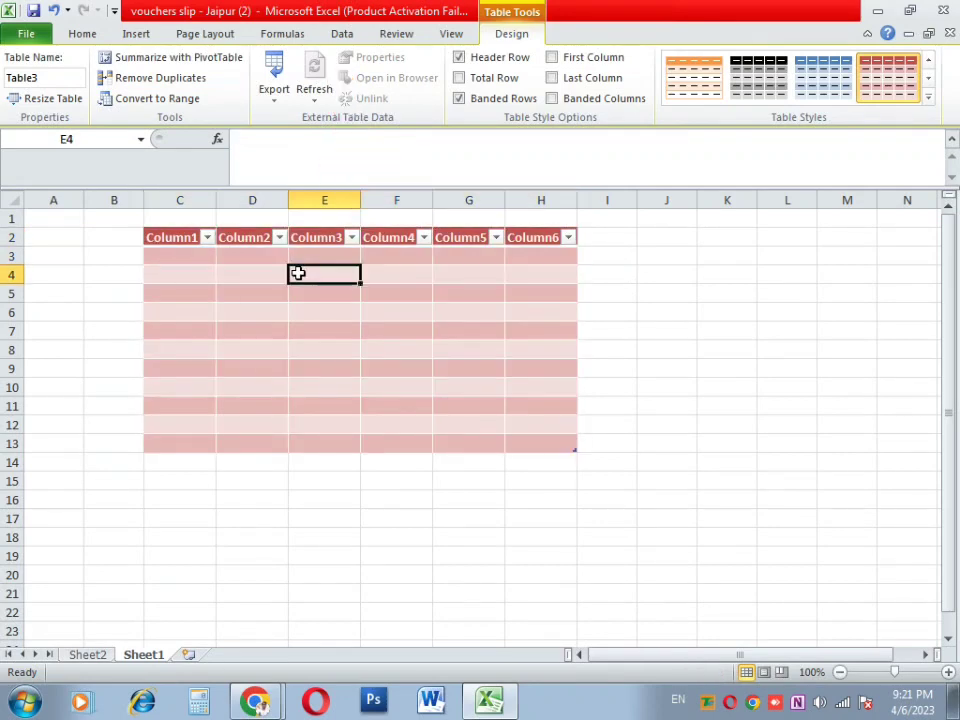
pyautogui.keyDown('ctrl'); pyautogui.scroll(3, 299, 271); pyautogui.keyUp('ctrl')
# Step: Enter the student names Suresh and Ramesh in the first two table rows
pyautogui.click(348, 303)
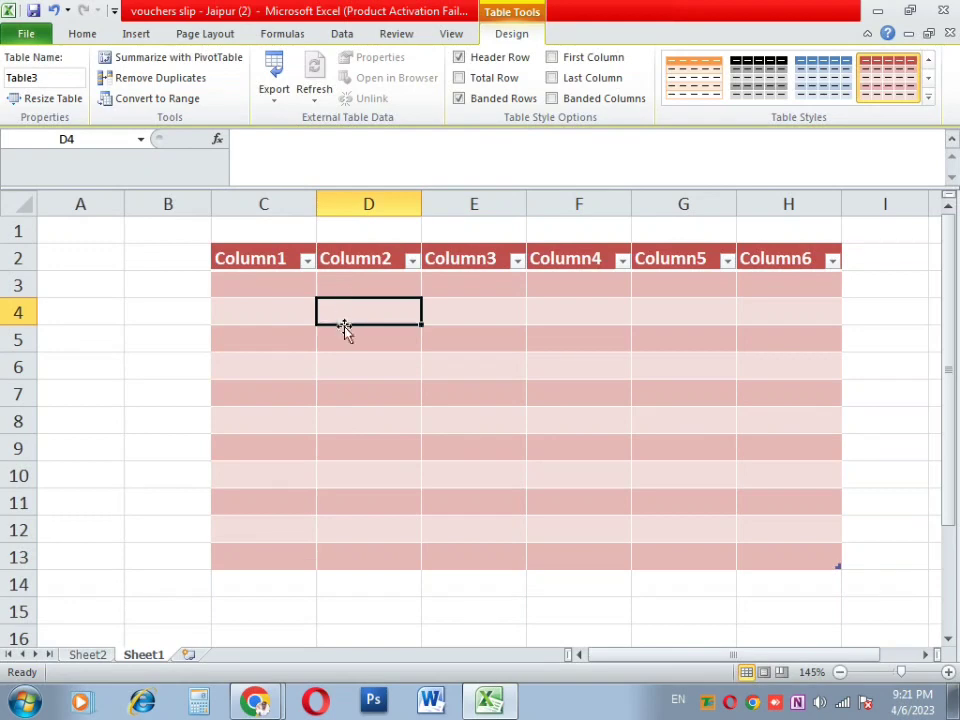
pyautogui.click(298, 292)
pyautogui.click(302, 366)
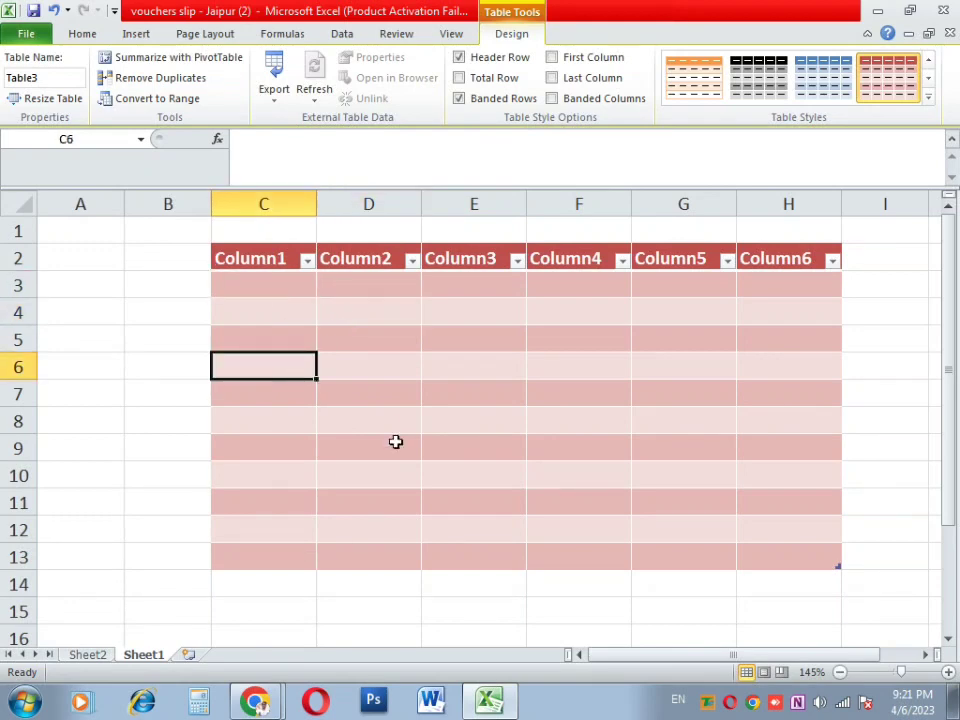
pyautogui.click(394, 443)
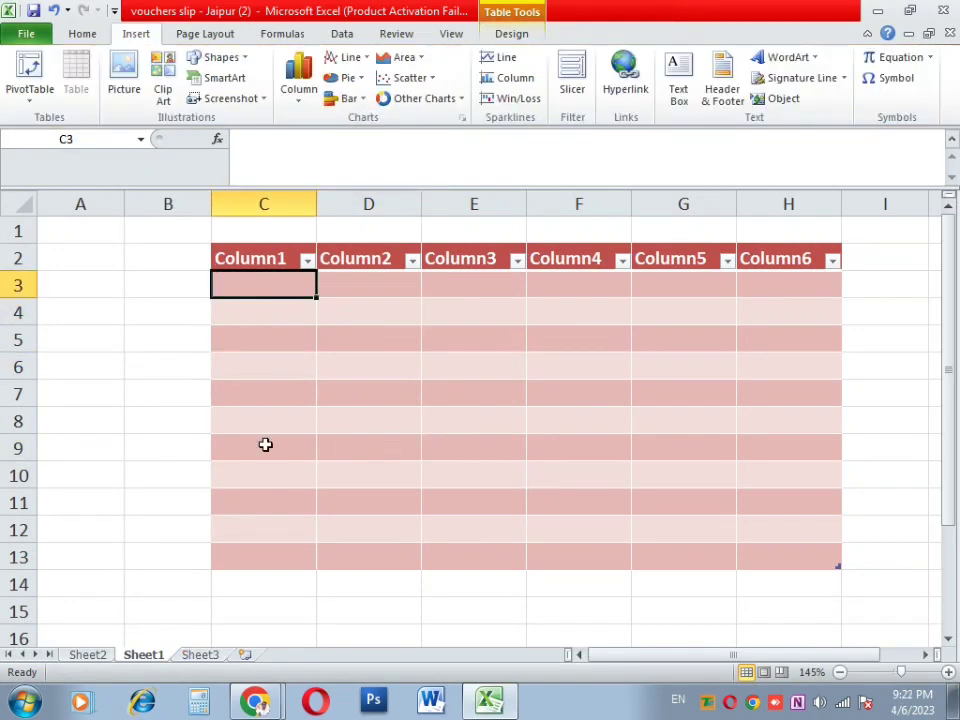
pyautogui.write('Sure')
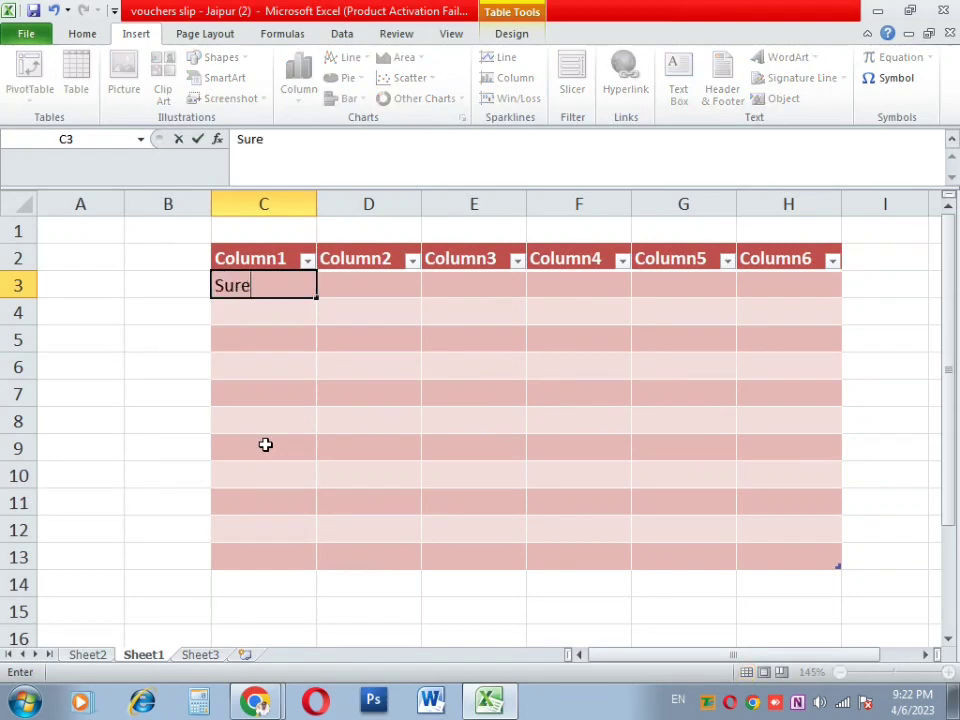
pyautogui.write('sh')
pyautogui.press('Return')
pyautogui.write('Rames')
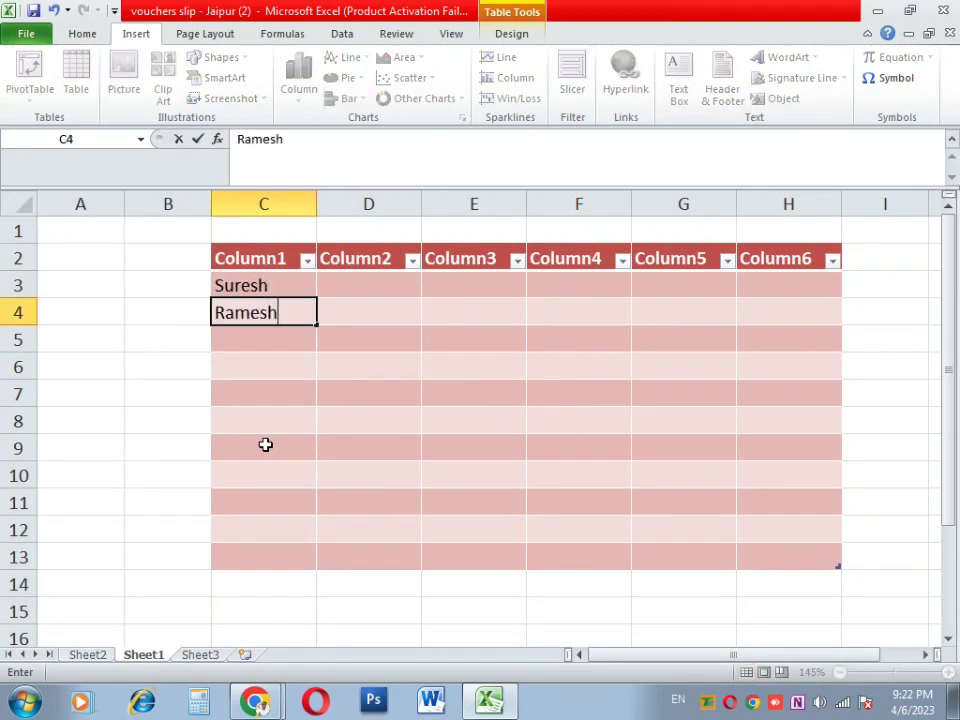
pyautogui.write('h')
# Step: Enter the towns Jaipur and Sikar beside the two names
pyautogui.press('Up')
pyautogui.press('Right')
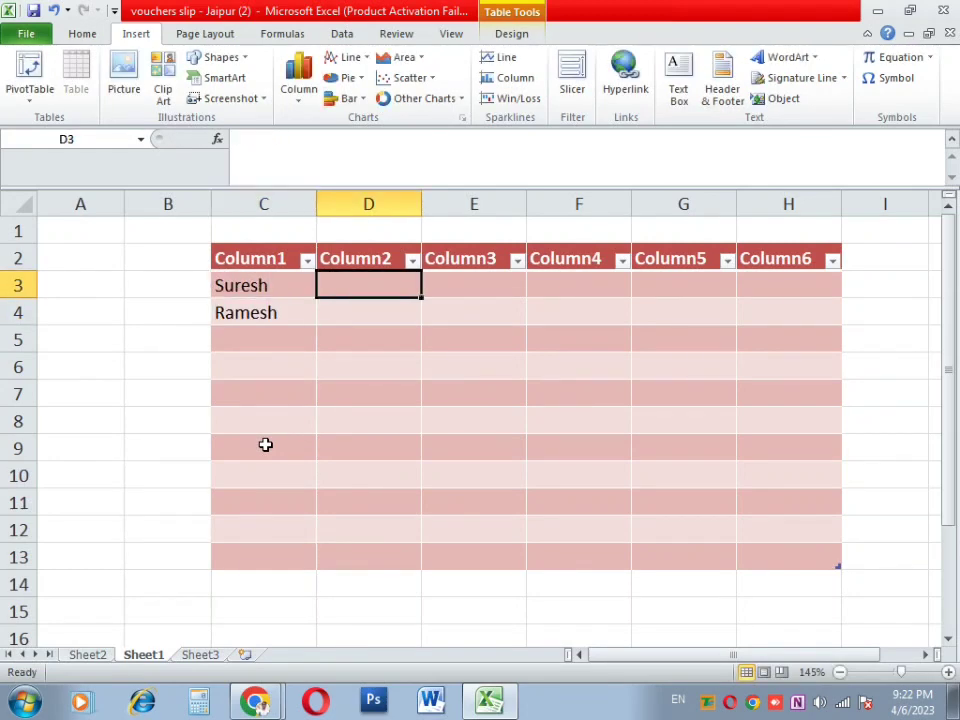
pyautogui.write('Jaipur')
pyautogui.press('Return')
pyautogui.write('Sikar')
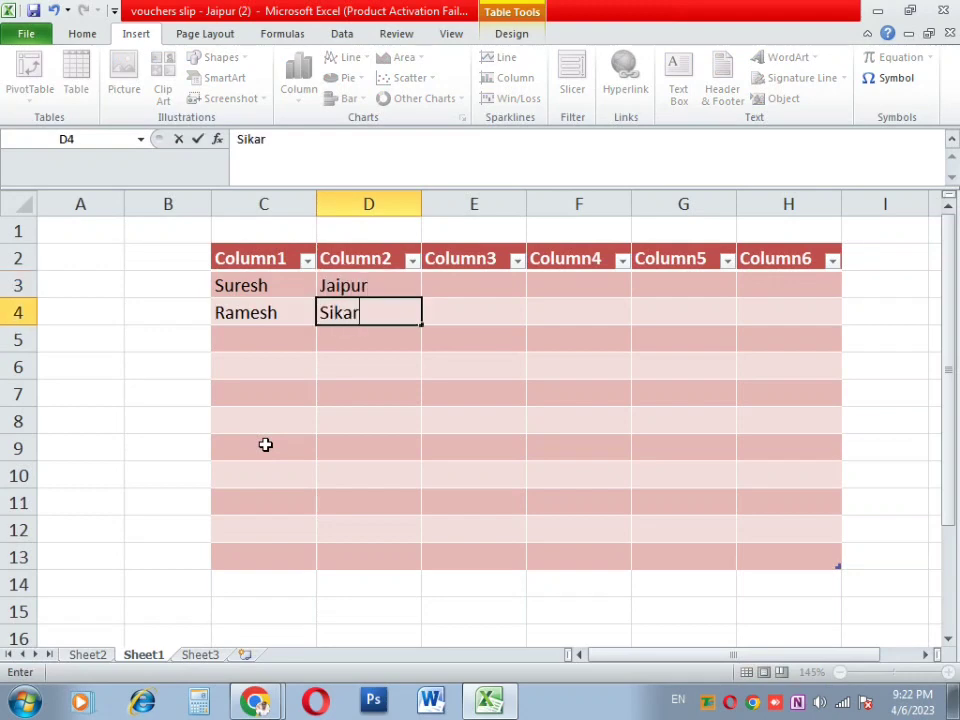
pyautogui.press('Return')
# Step: Enter pin codes 30201 and 525522 for the two students
pyautogui.press('Up')
pyautogui.press('Up')
pyautogui.press('Right')
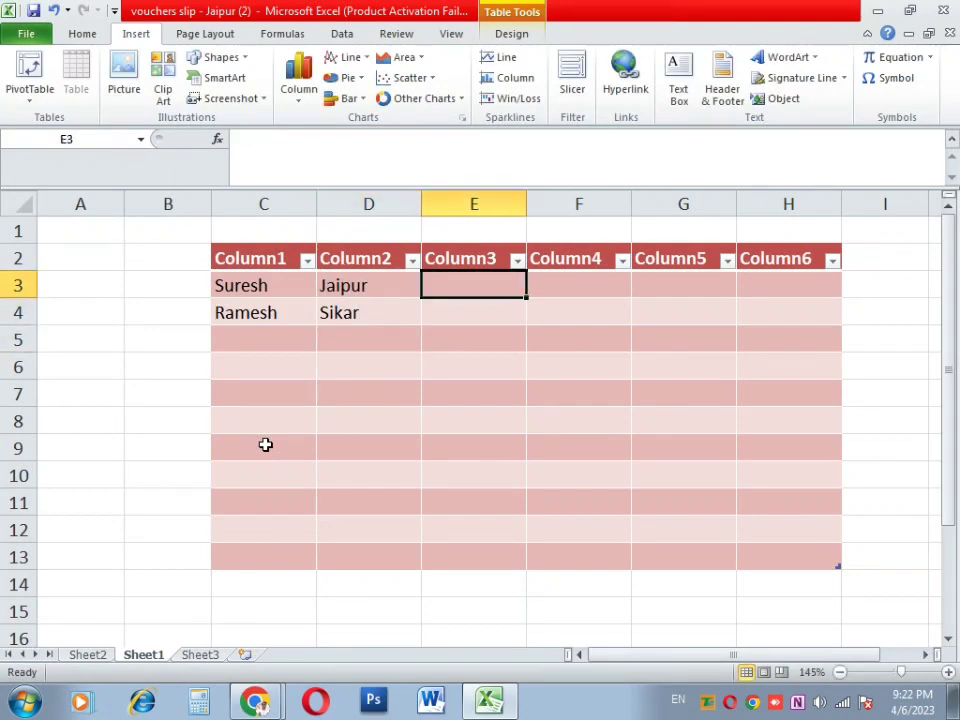
pyautogui.write('3020185')
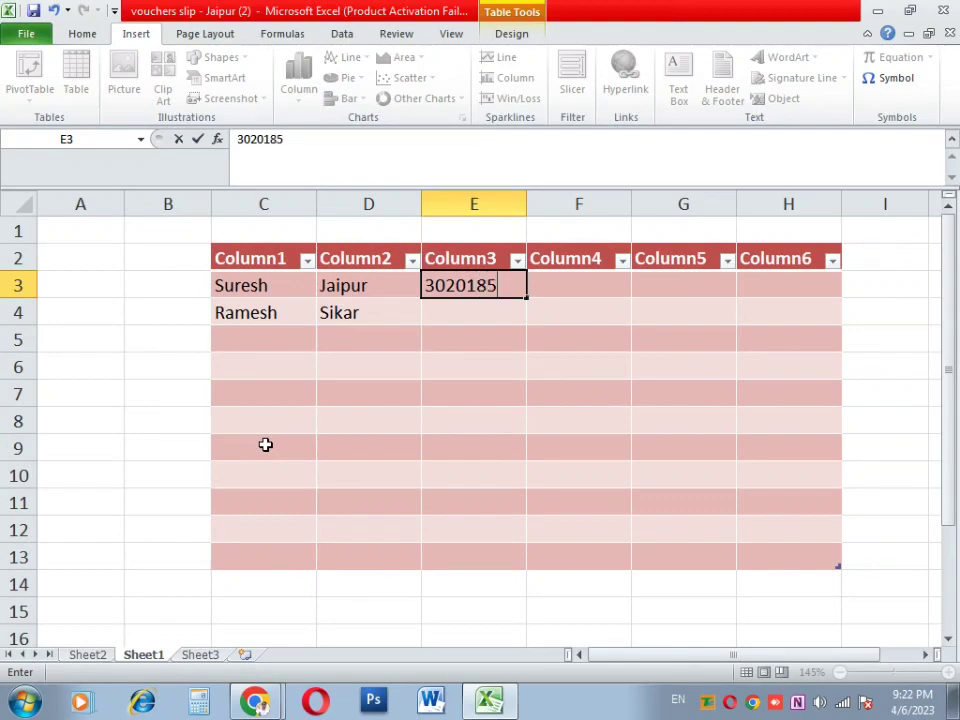
pyautogui.press('Tab')
pyautogui.press('Down')
pyautogui.press('Left')
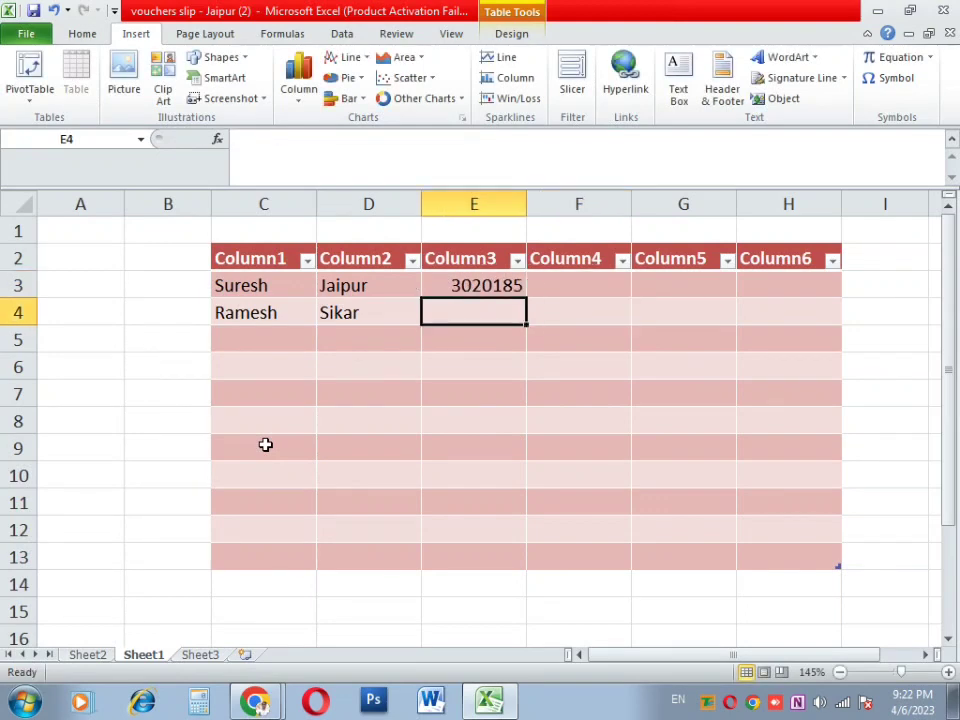
pyautogui.write('525522')
pyautogui.press('Return')
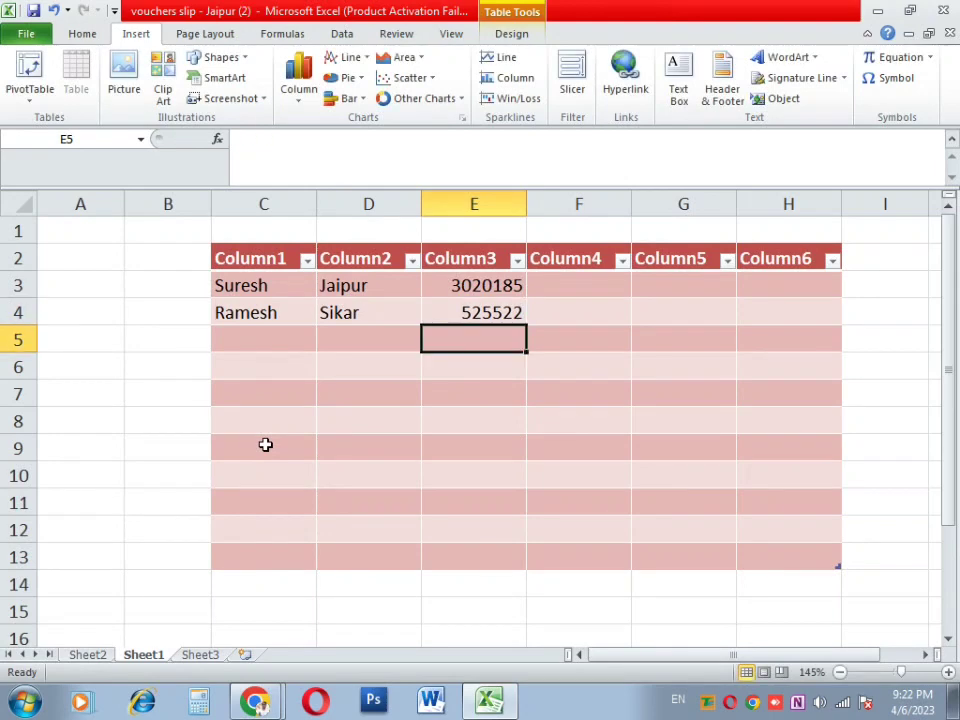
pyautogui.click(602, 315)
pyautogui.click(572, 396)
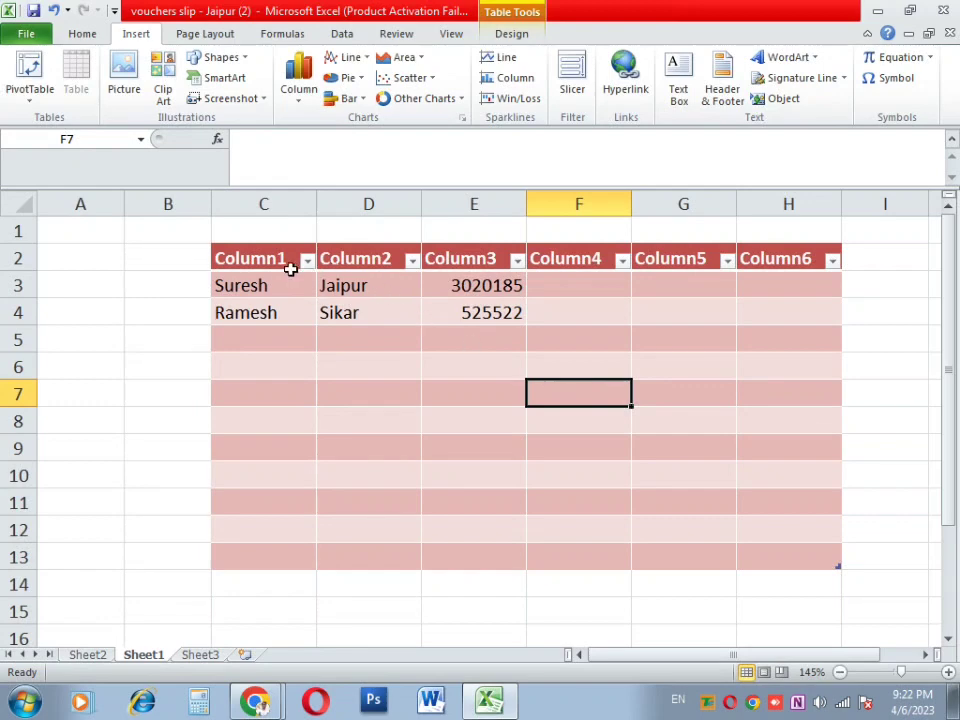
pyautogui.click(135, 292)
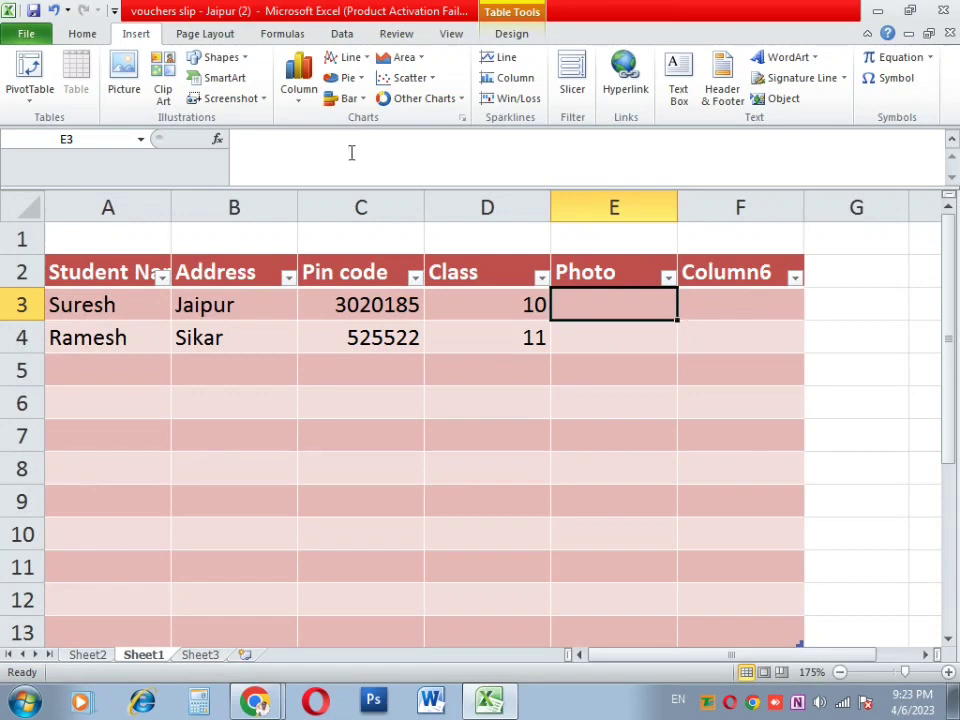
# Step: Insert the Lighthouse sample picture from file into the sheet
pyautogui.click(124, 80)
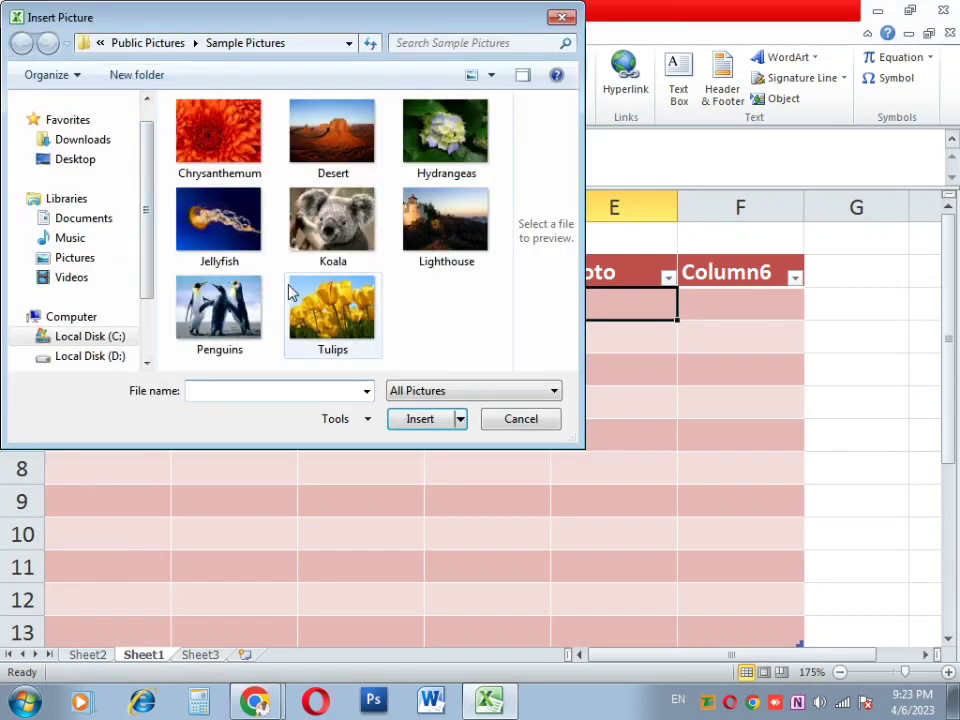
pyautogui.click(332, 222)
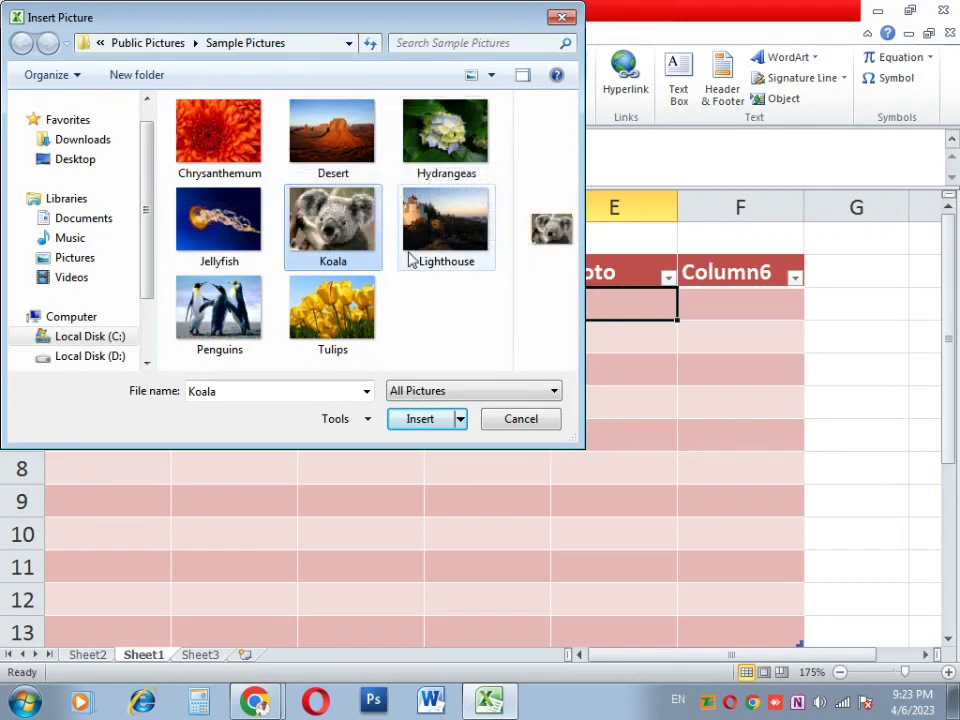
pyautogui.doubleClick(410, 260)
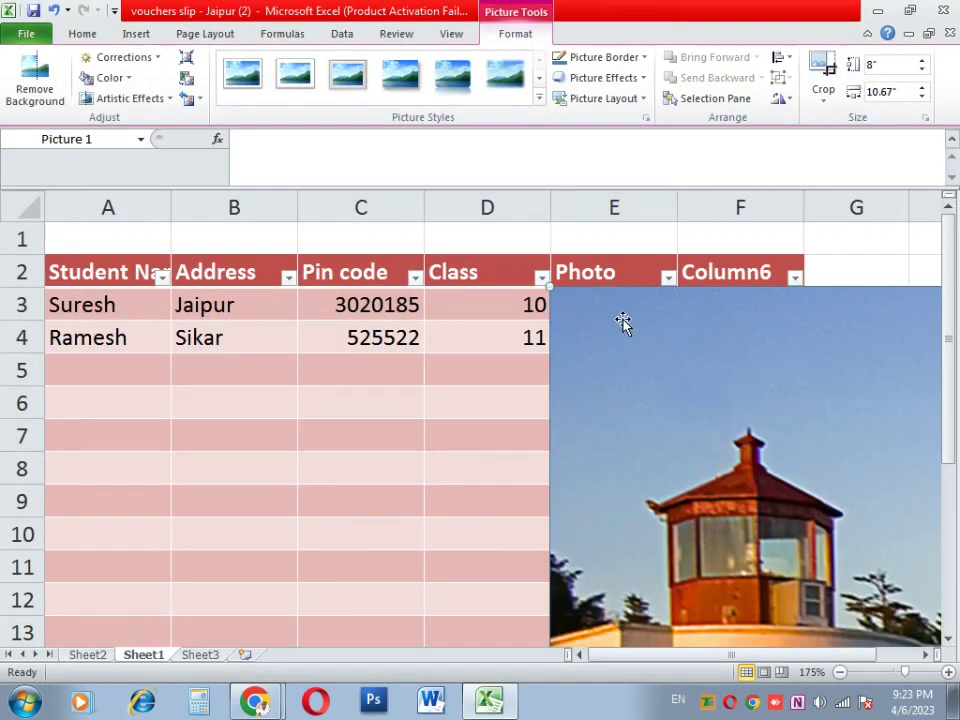
# Step: Set the Lighthouse photo's height to 2 inches and width to 1 inch
pyautogui.click(890, 64)
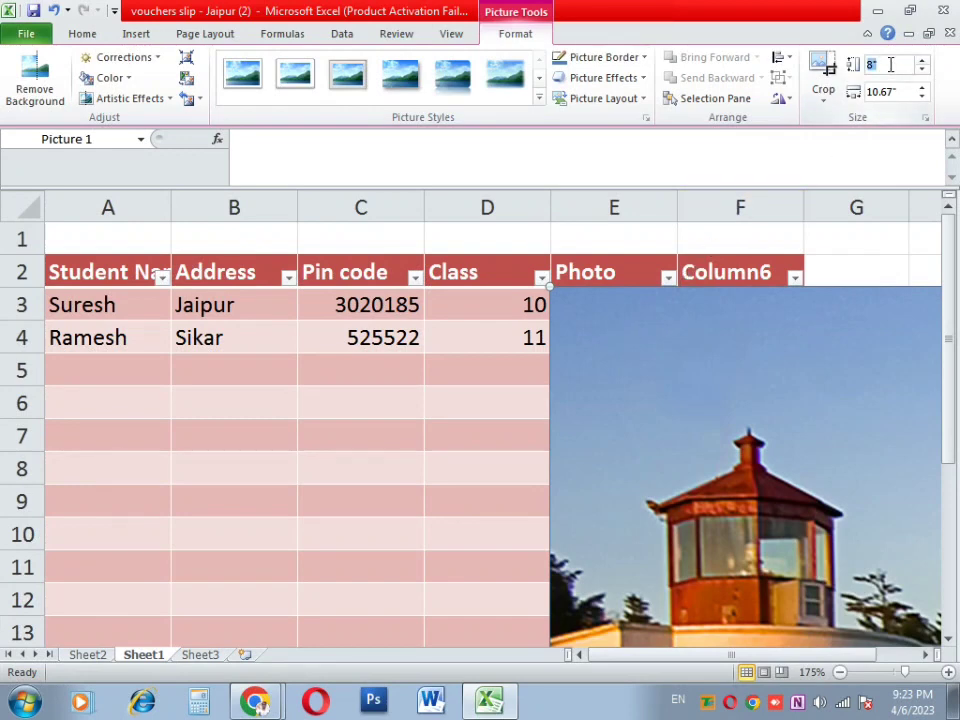
pyautogui.write('2')
pyautogui.press('Return')
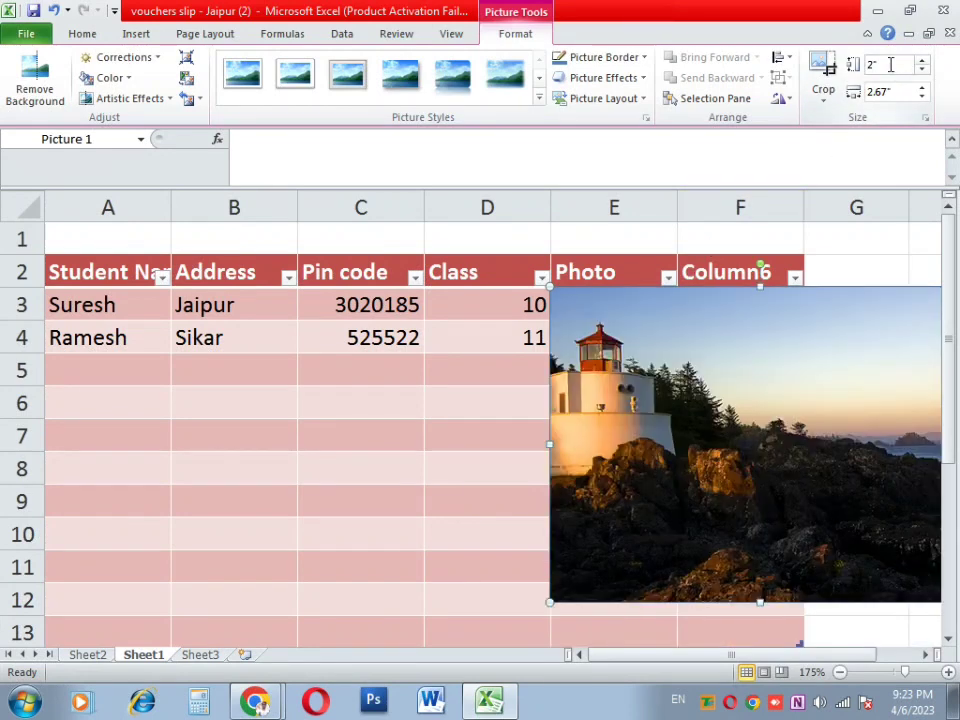
pyautogui.click(884, 92)
pyautogui.write('1')
pyautogui.press('Return')
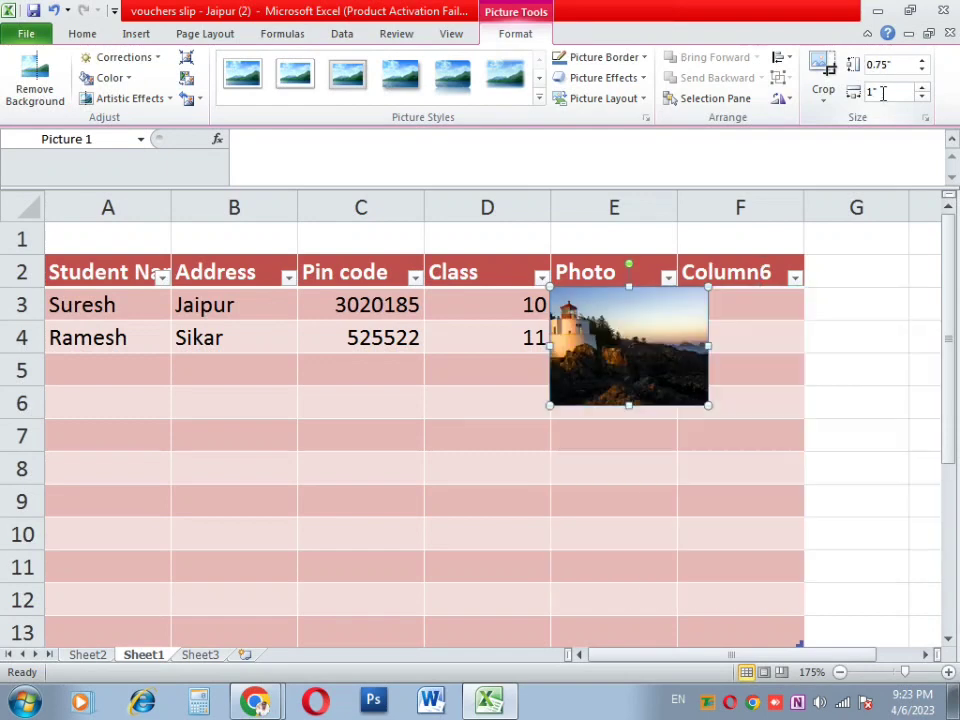
pyautogui.click(621, 469)
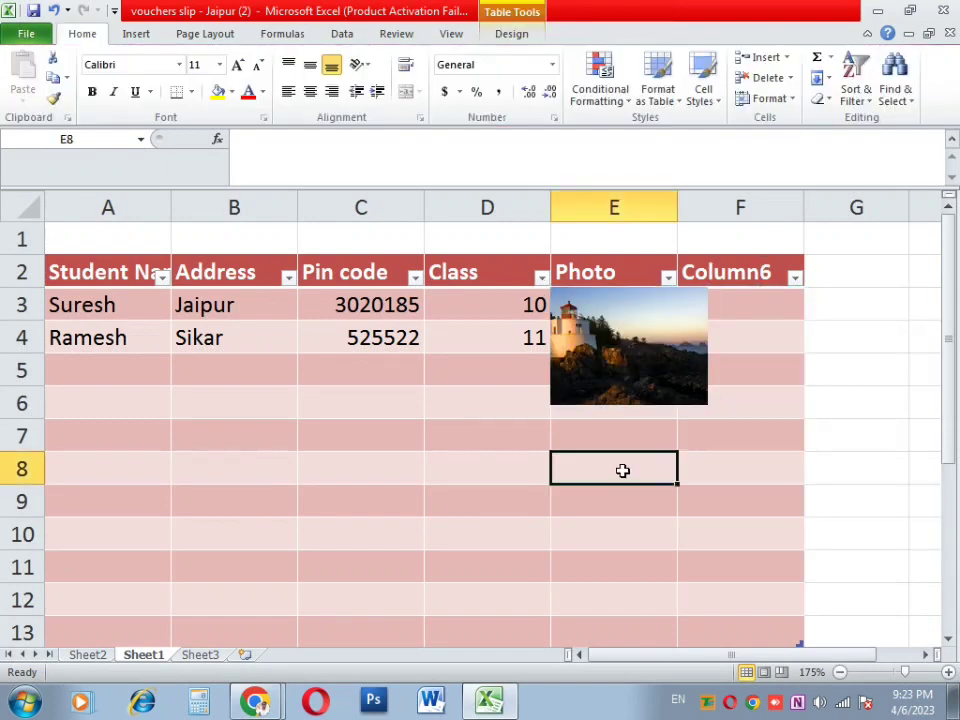
# Step: Make row 3 taller and fit the Lighthouse photo and column E together in cell E3
pyautogui.moveTo(677, 197); pyautogui.dragTo(726, 197)
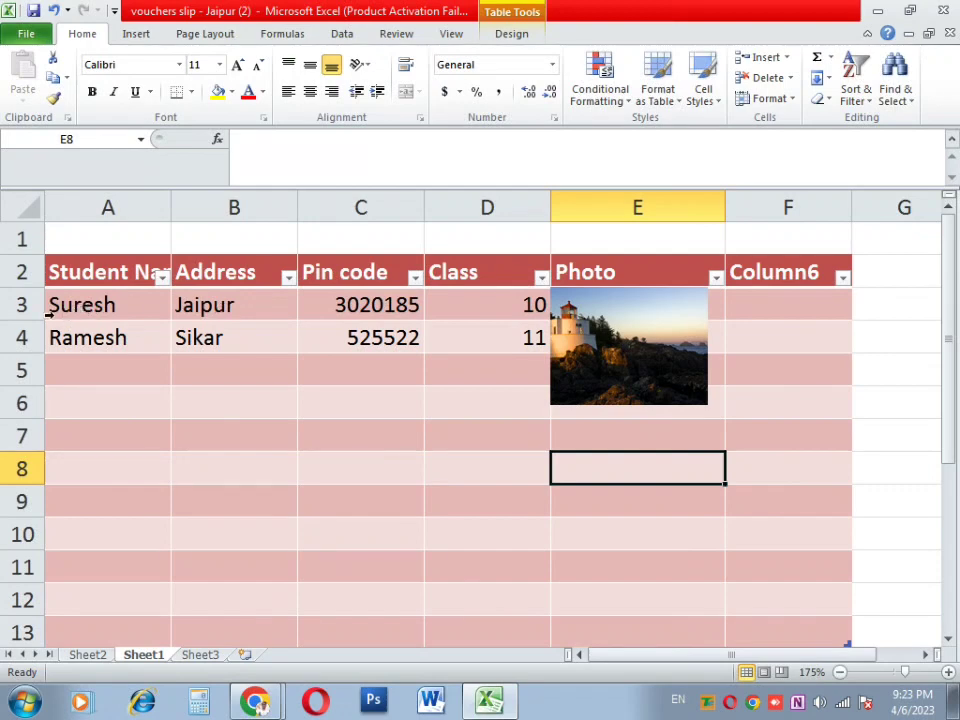
pyautogui.moveTo(24, 320); pyautogui.dragTo(10, 409)
pyautogui.click(652, 378)
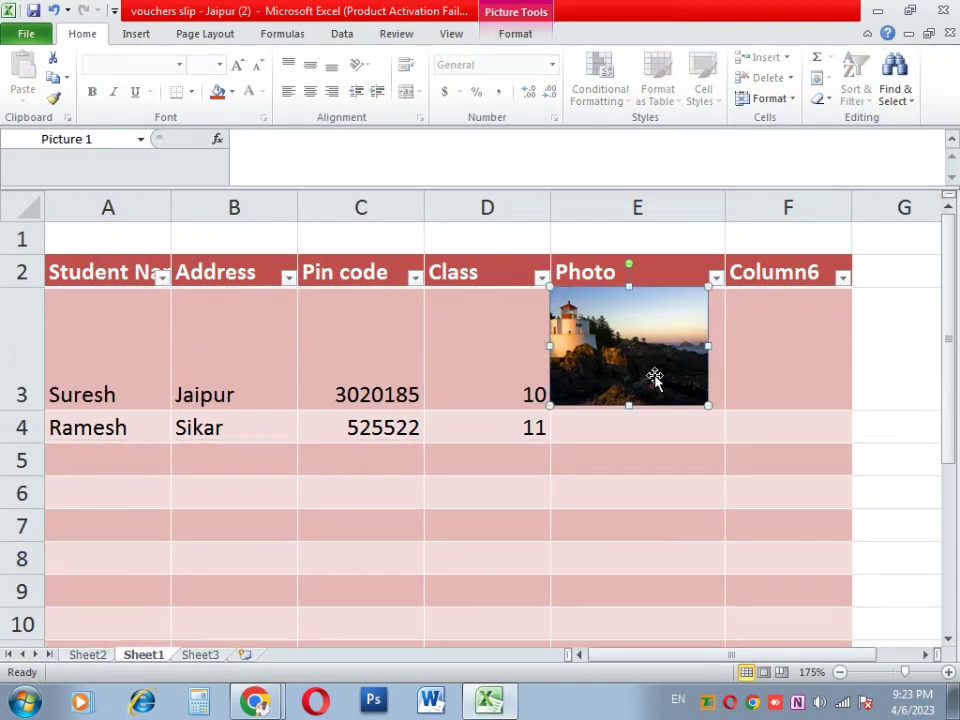
pyautogui.moveTo(653, 378); pyautogui.dragTo(636, 396)
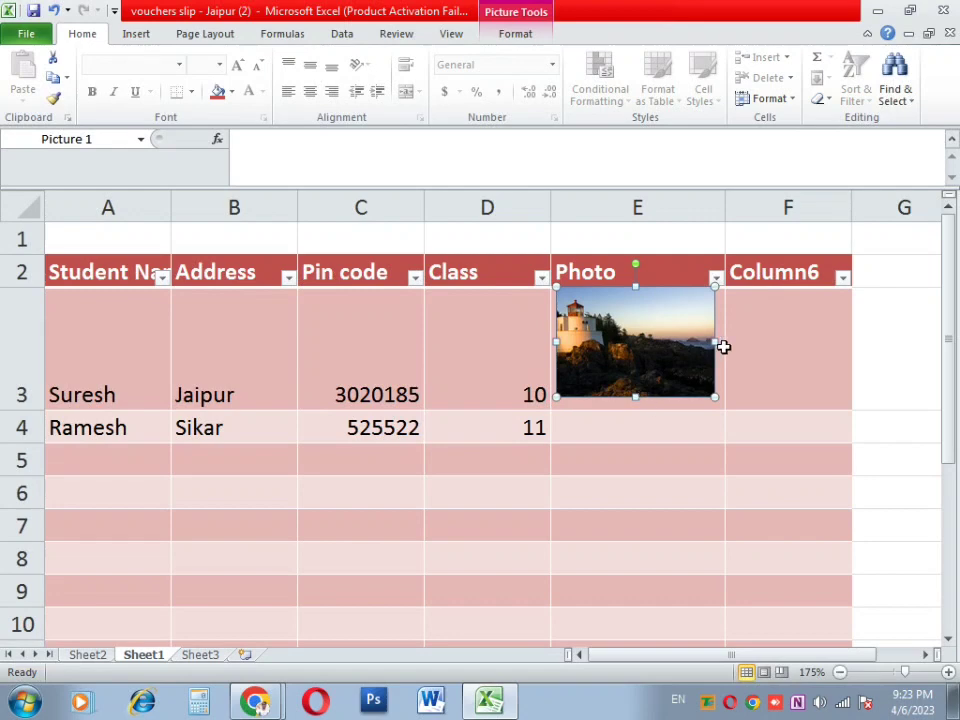
pyautogui.moveTo(714, 343); pyautogui.dragTo(689, 343)
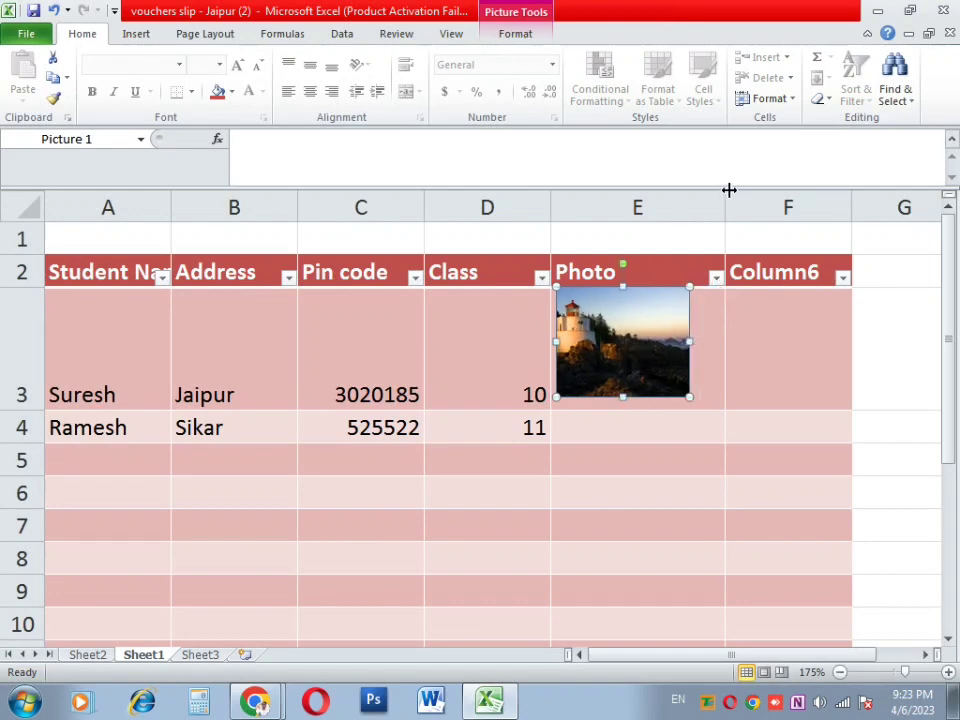
pyautogui.moveTo(729, 190); pyautogui.dragTo(705, 195)
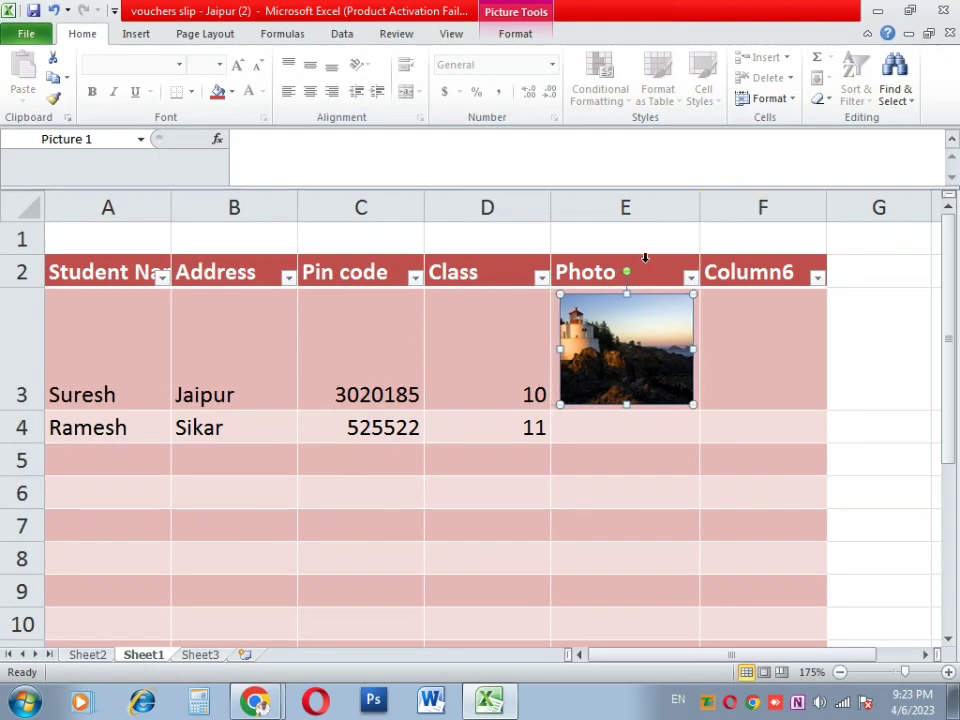
pyautogui.click(467, 358)
# Step: Center and middle-align the student data in A3:D4 and make row 4 taller
pyautogui.moveTo(501, 427); pyautogui.dragTo(17, 377)
pyautogui.click(310, 92)
pyautogui.click(310, 64)
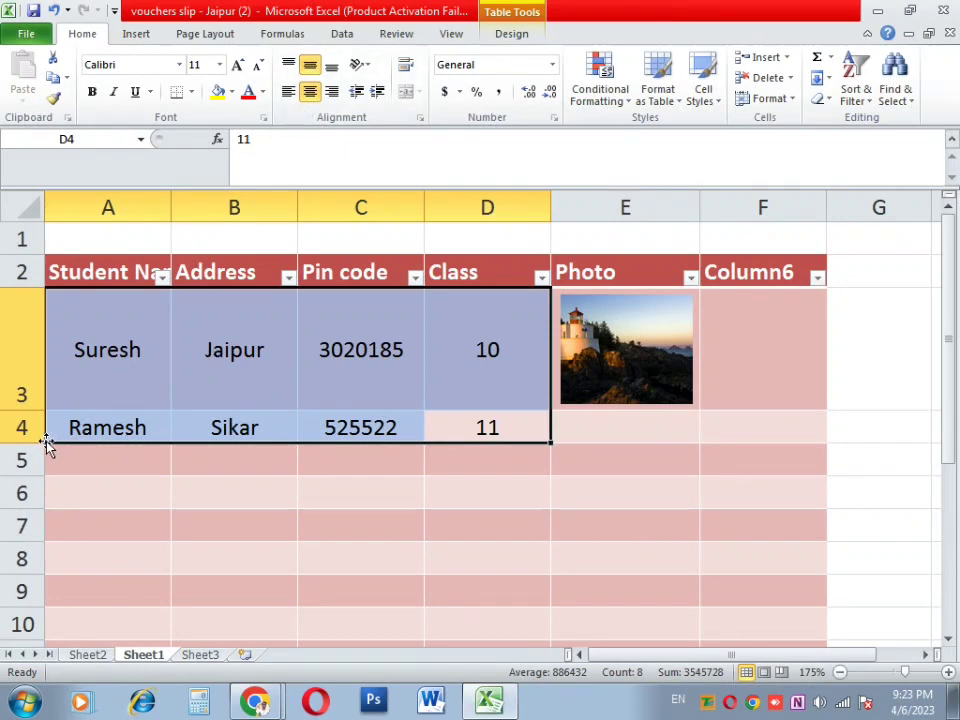
pyautogui.moveTo(30, 445); pyautogui.dragTo(30, 545)
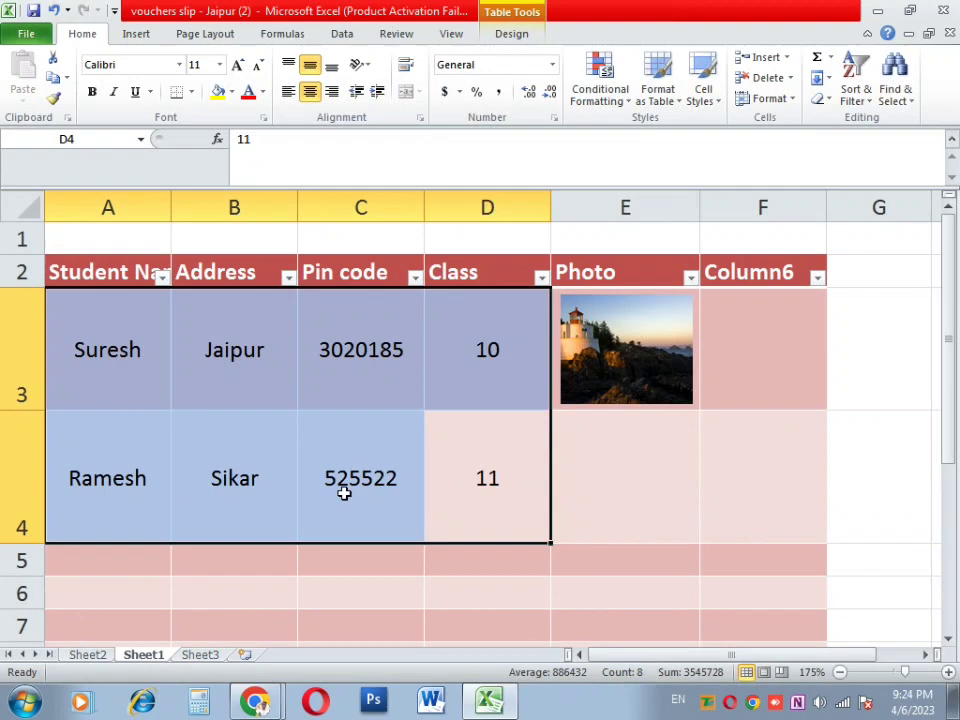
pyautogui.click(632, 457)
# Step: Insert the Penguins sample picture into cell E4
pyautogui.click(135, 34)
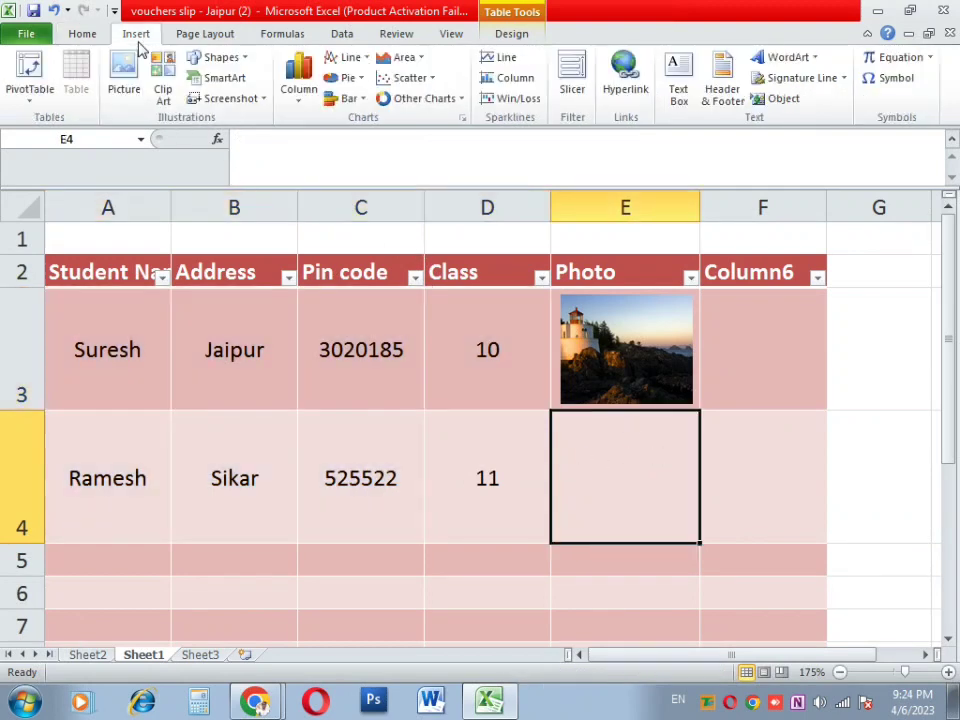
pyautogui.click(112, 91)
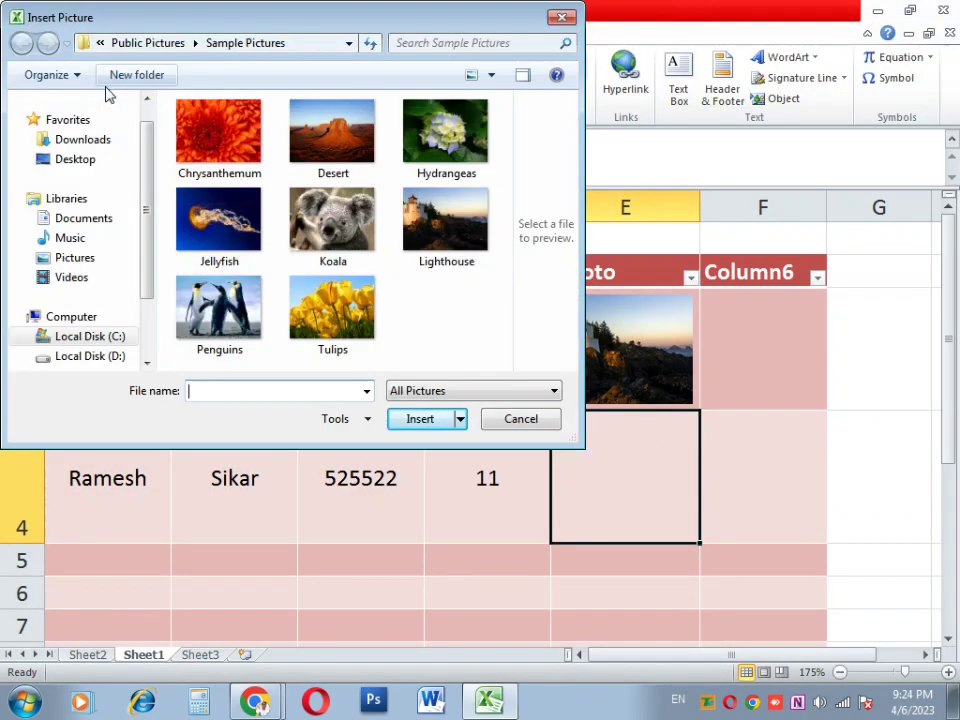
pyautogui.doubleClick(248, 283)
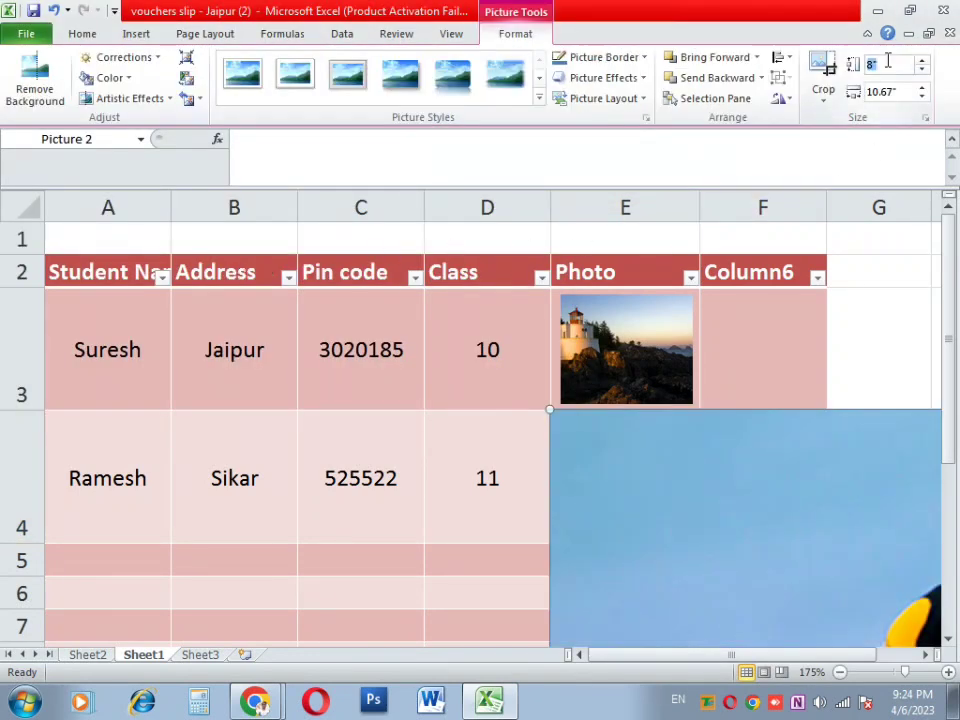
# Step: Size the Penguins photo (height 2, width 1 inch) and fit it within E4
pyautogui.write('2')
pyautogui.press('Tab')
pyautogui.write('1')
pyautogui.press('Return')
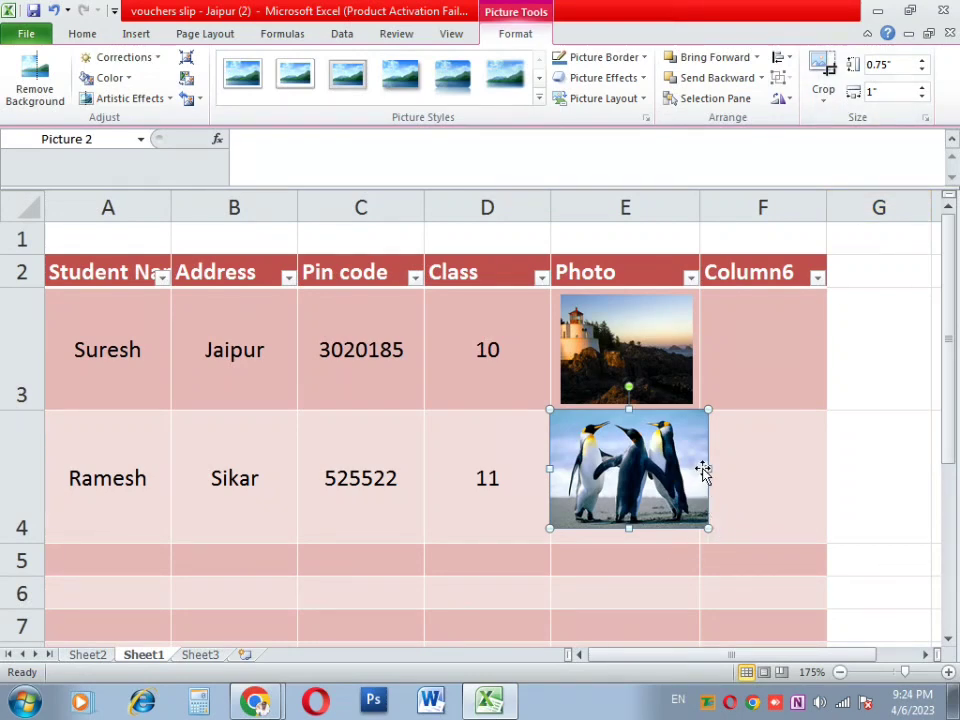
pyautogui.moveTo(708, 468); pyautogui.dragTo(677, 469)
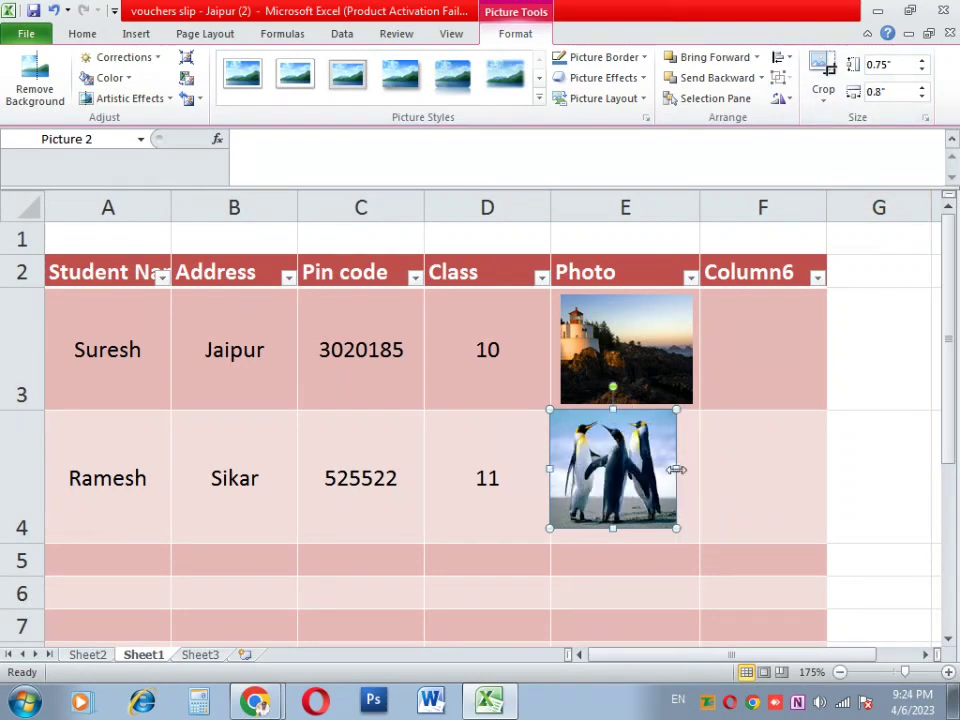
pyautogui.press('Right')
pyautogui.press('Right')
pyautogui.press('Right')
pyautogui.press('Right')
pyautogui.press('Right')
pyautogui.press('Right')
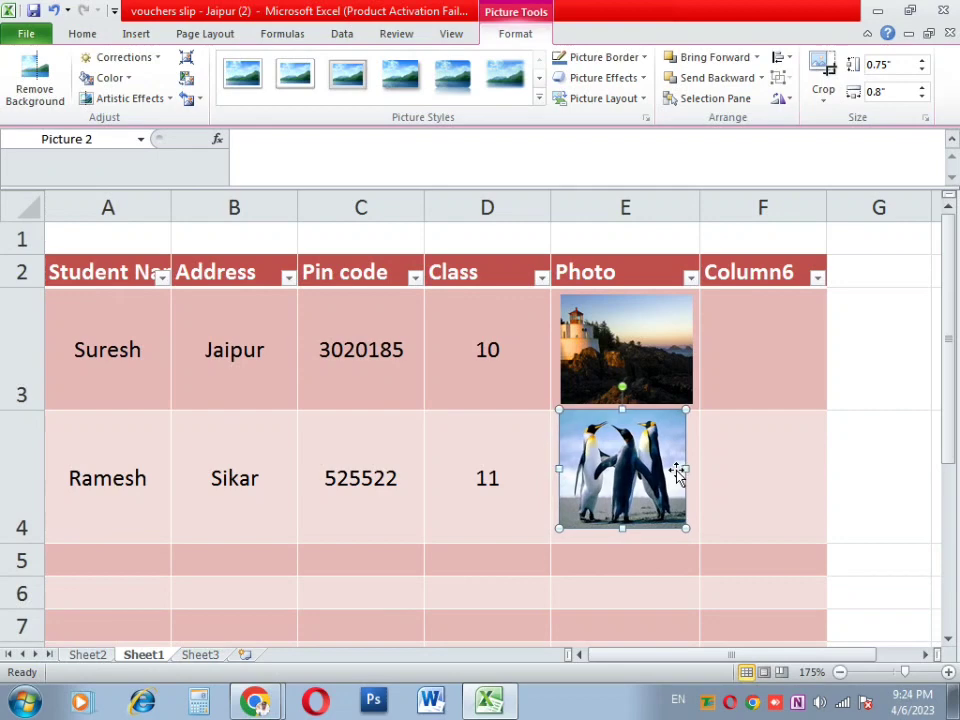
pyautogui.press('Down')
pyautogui.press('Down')
pyautogui.press('Down')
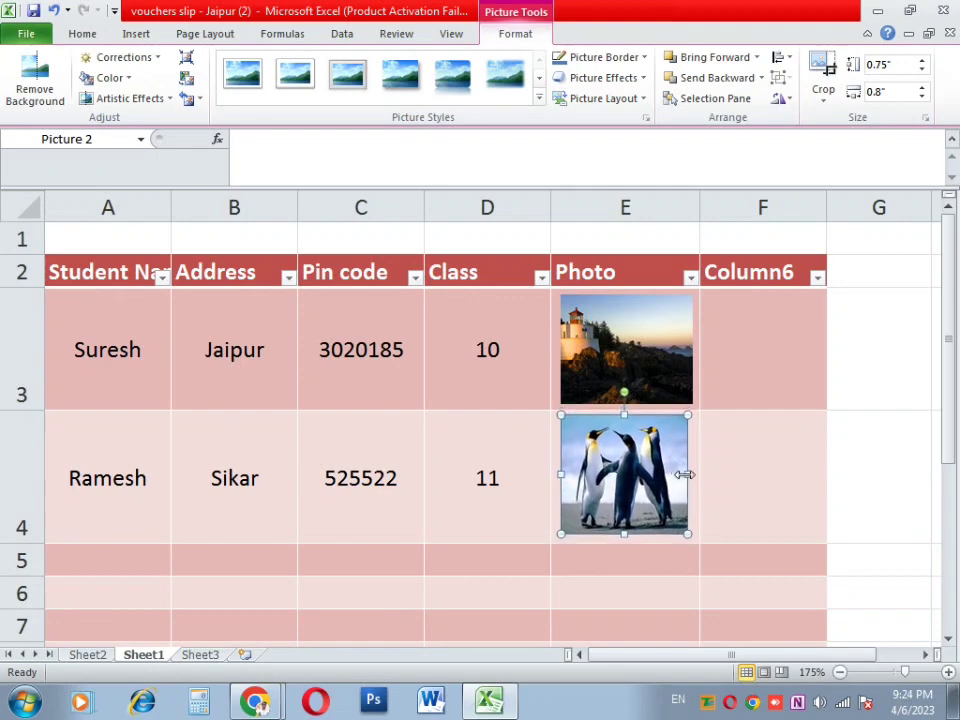
pyautogui.moveTo(684, 475); pyautogui.dragTo(692, 474)
pyautogui.click(724, 473)
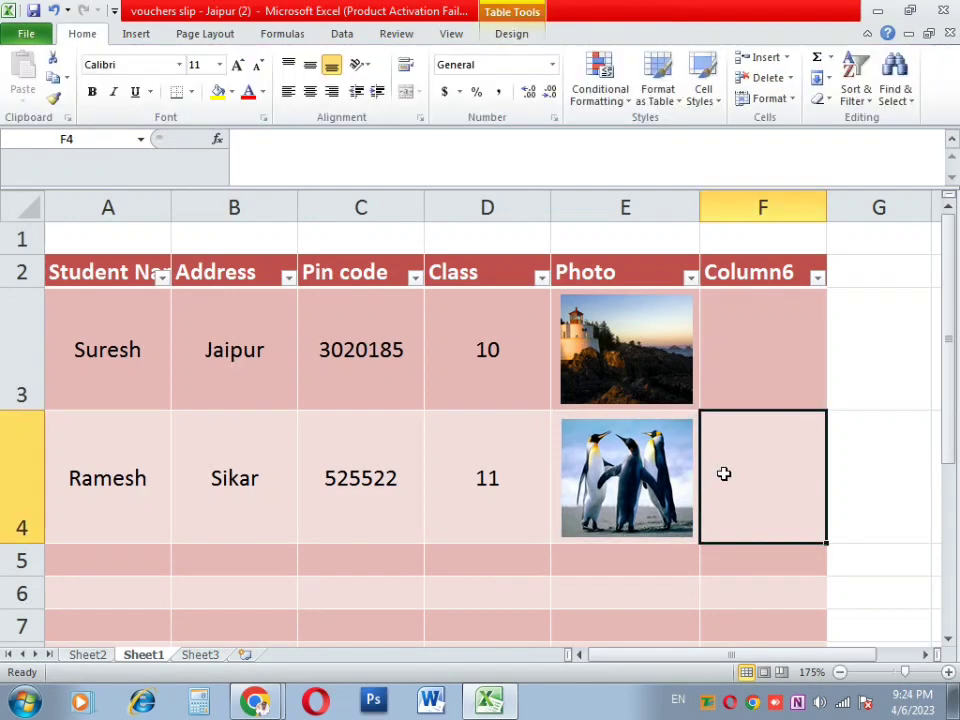
# Step: Select several cells in and around the student table
pyautogui.click(518, 455)
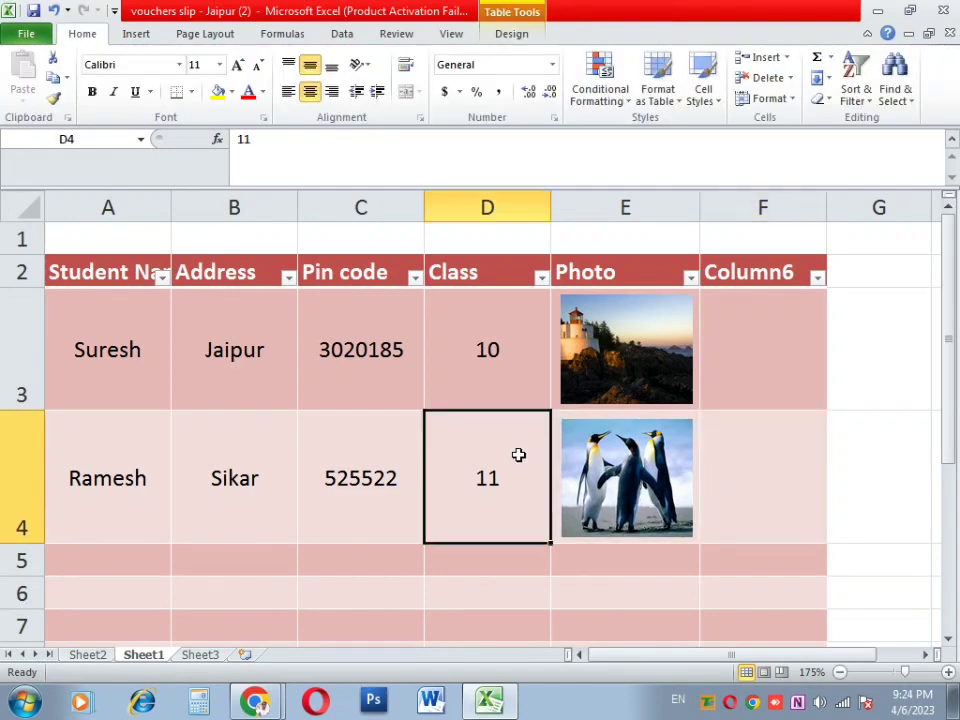
pyautogui.click(315, 347)
pyautogui.click(242, 360)
pyautogui.click(280, 450)
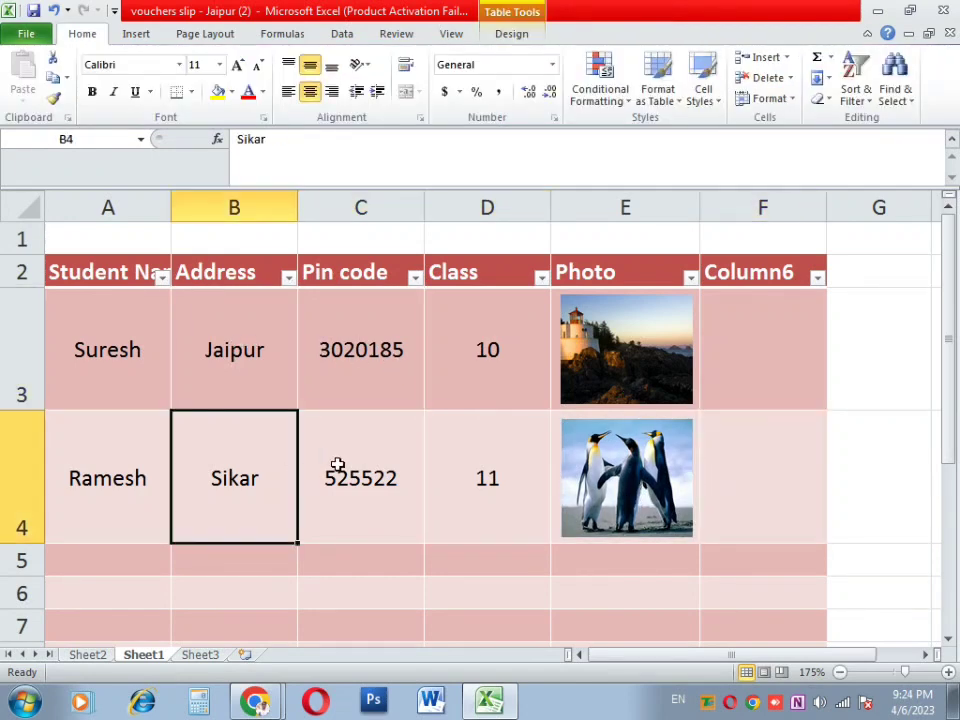
pyautogui.click(380, 440)
pyautogui.click(484, 447)
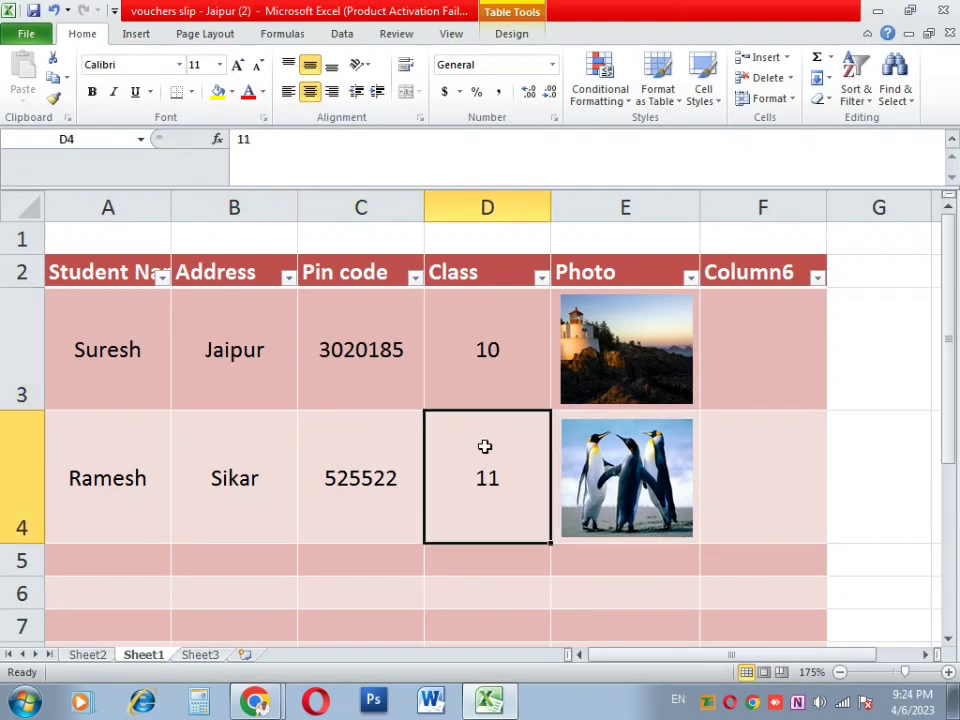
pyautogui.click(770, 355)
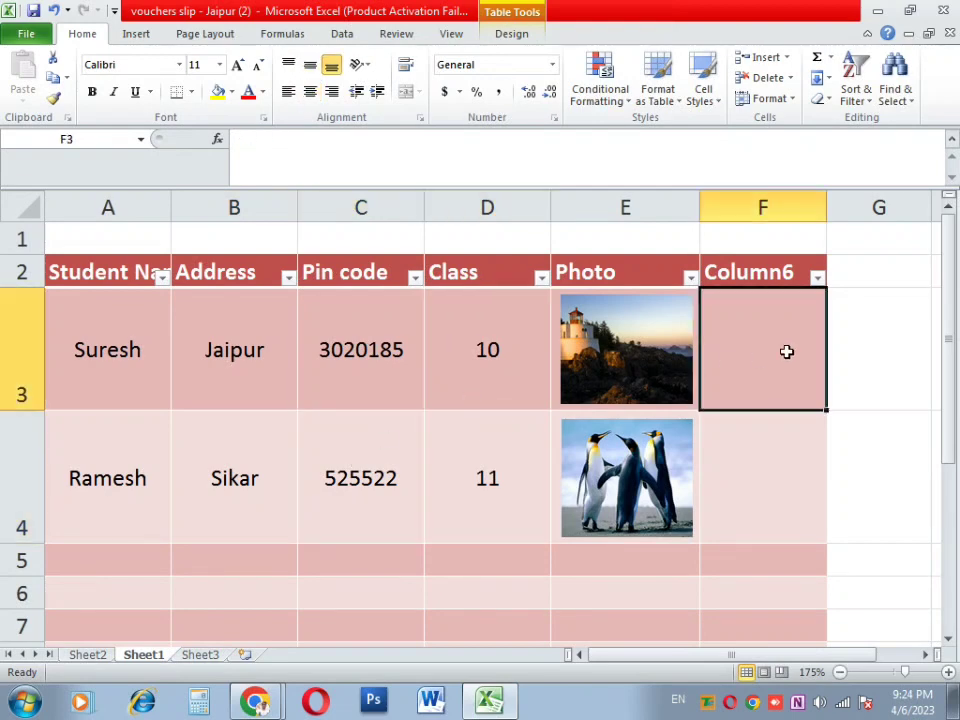
# Step: Select cell G3 and search Clip Art for 'four'
pyautogui.click(916, 352)
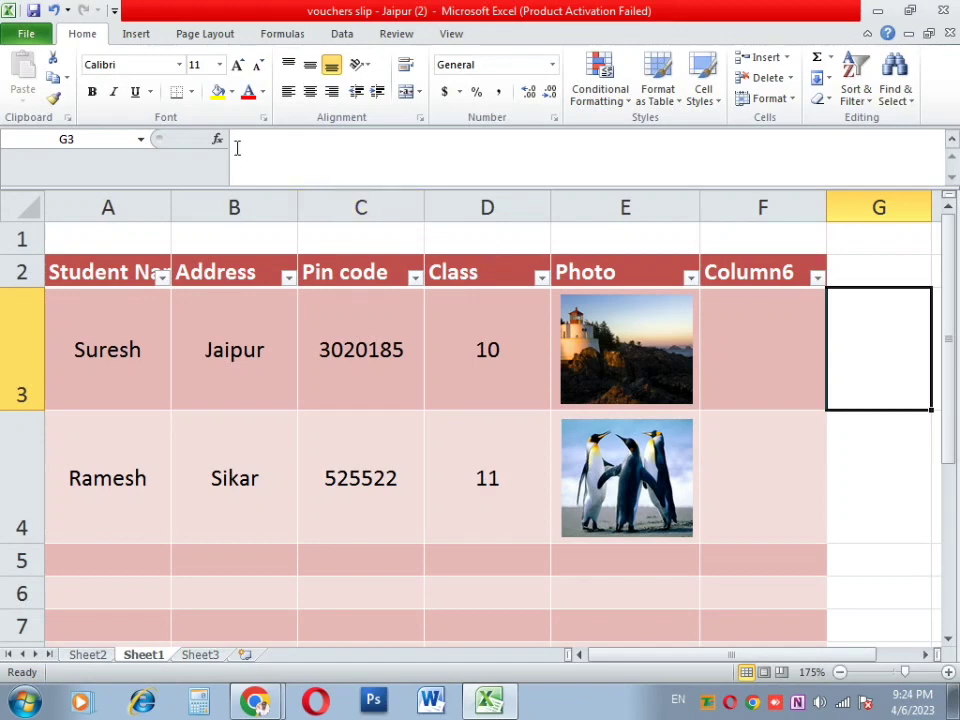
pyautogui.click(140, 33)
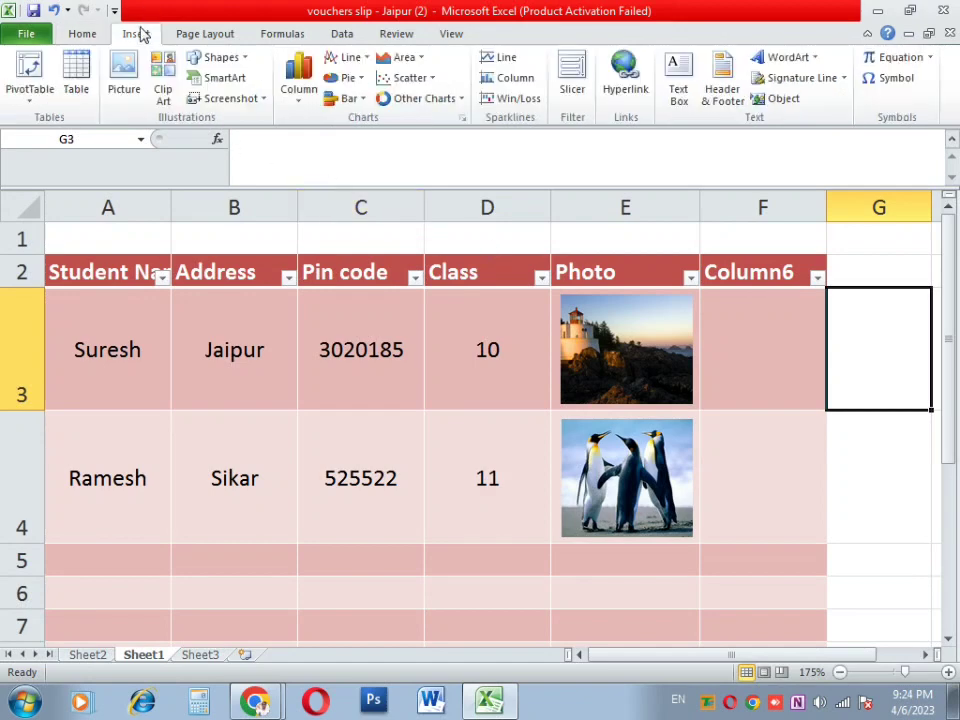
pyautogui.click(162, 95)
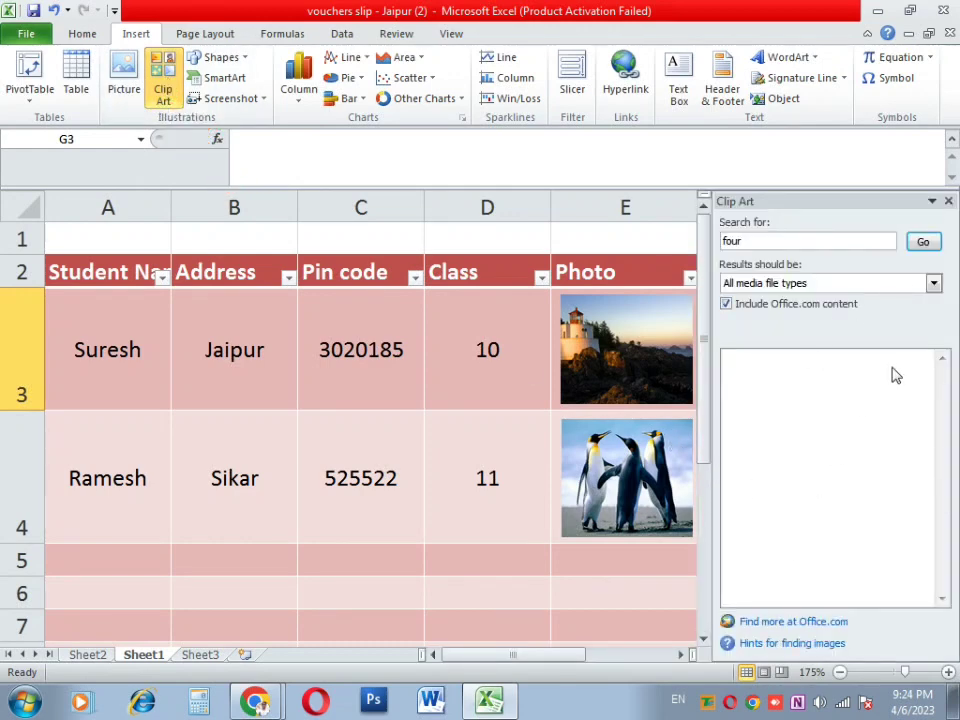
pyautogui.click(920, 244)
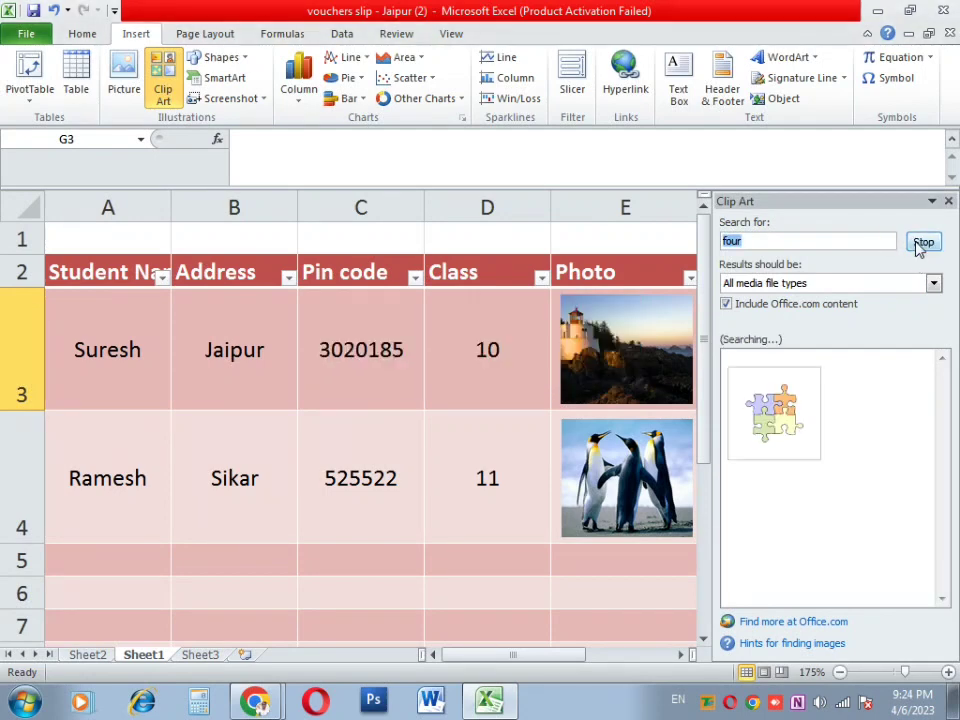
# Step: Try the first 'four' clip result, then choose the red number 4 clip
pyautogui.click(758, 424)
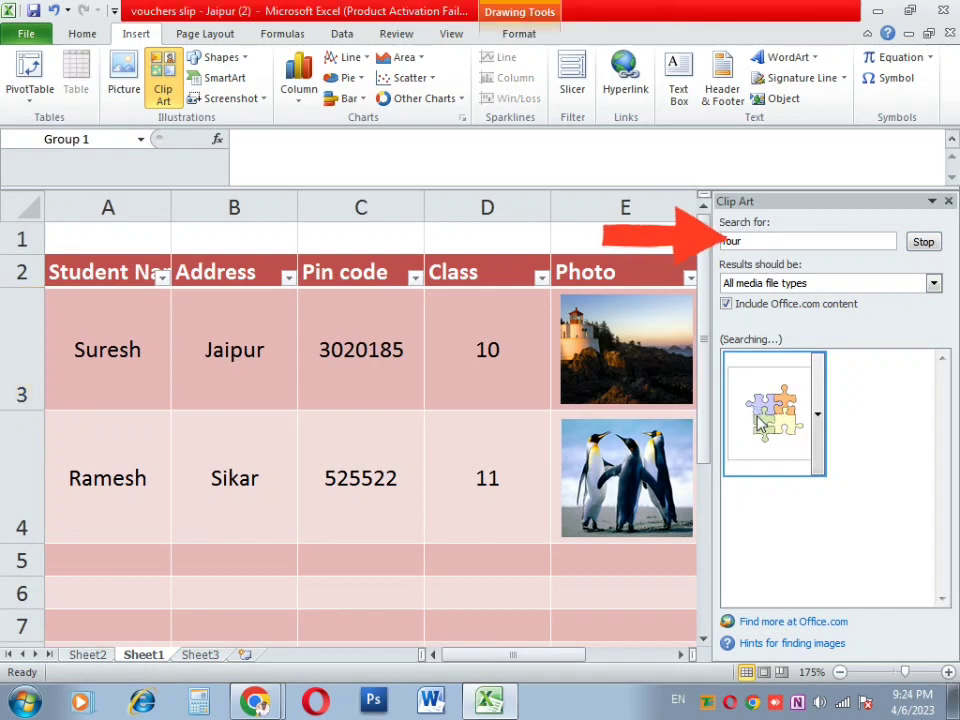
pyautogui.click(818, 416)
pyautogui.click(776, 325)
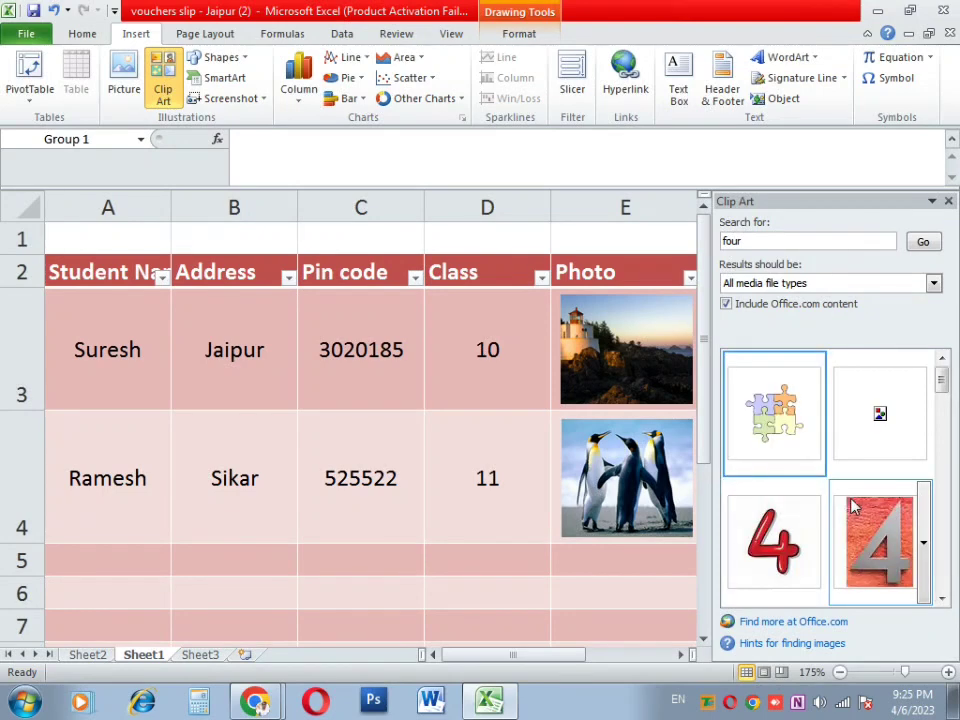
pyautogui.click(758, 532)
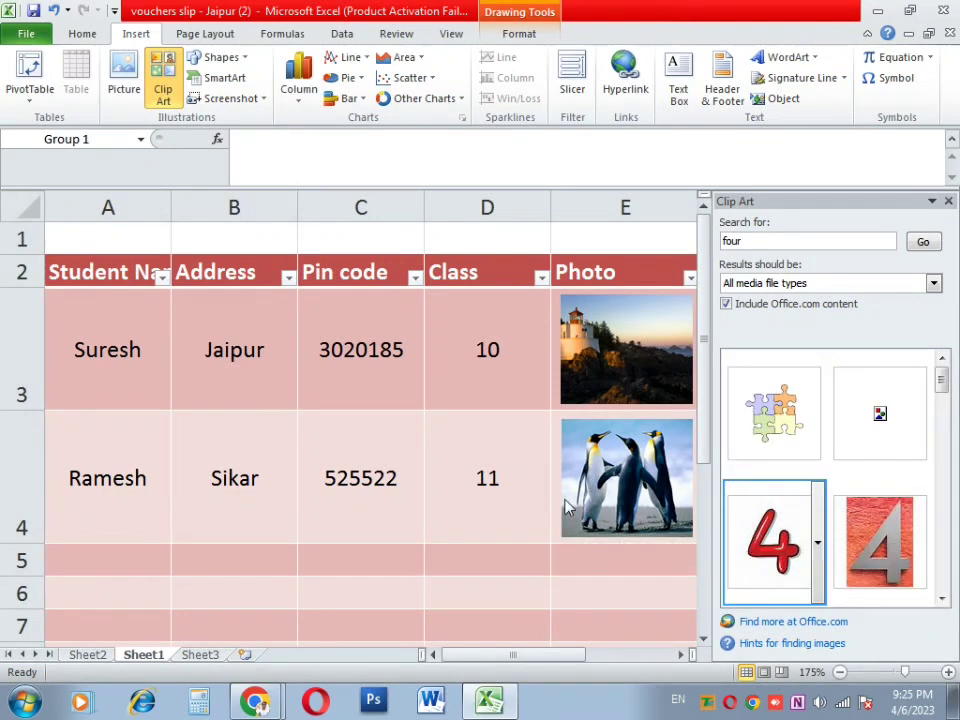
pyautogui.click(448, 462)
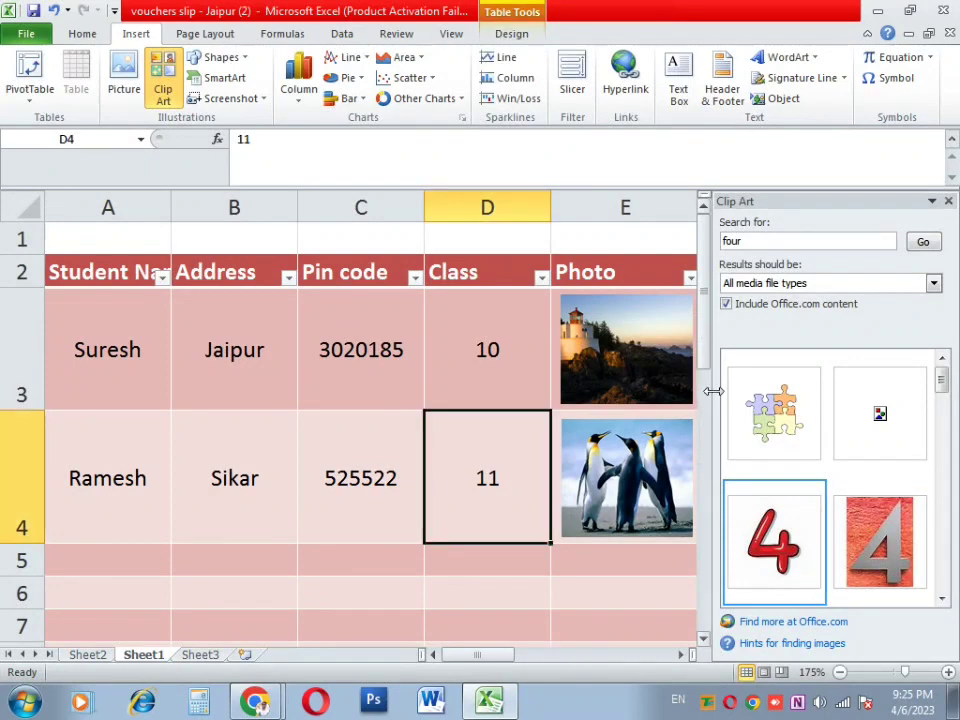
# Step: Insert the red 4 clip art and shrink it to one inch square
pyautogui.click(785, 565)
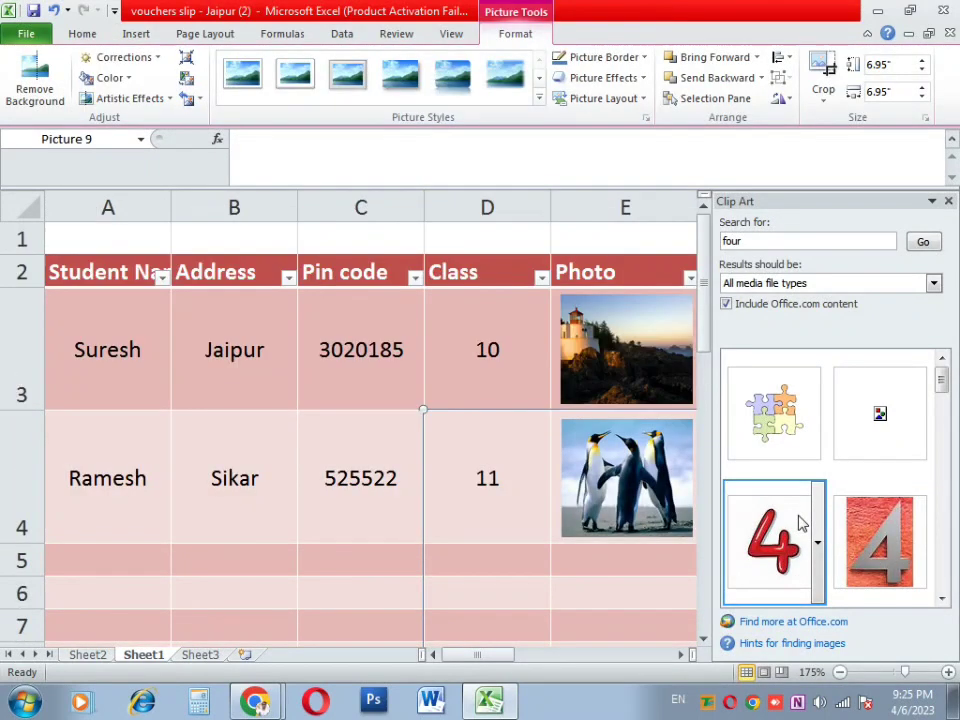
pyautogui.click(951, 203)
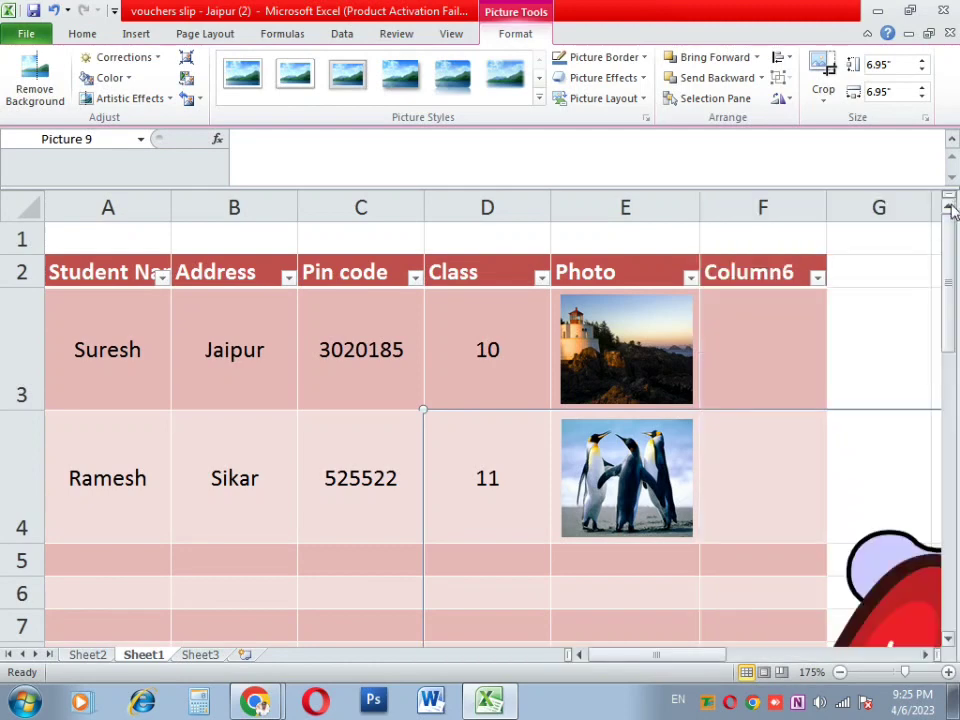
pyautogui.moveTo(911, 621); pyautogui.dragTo(530, 455)
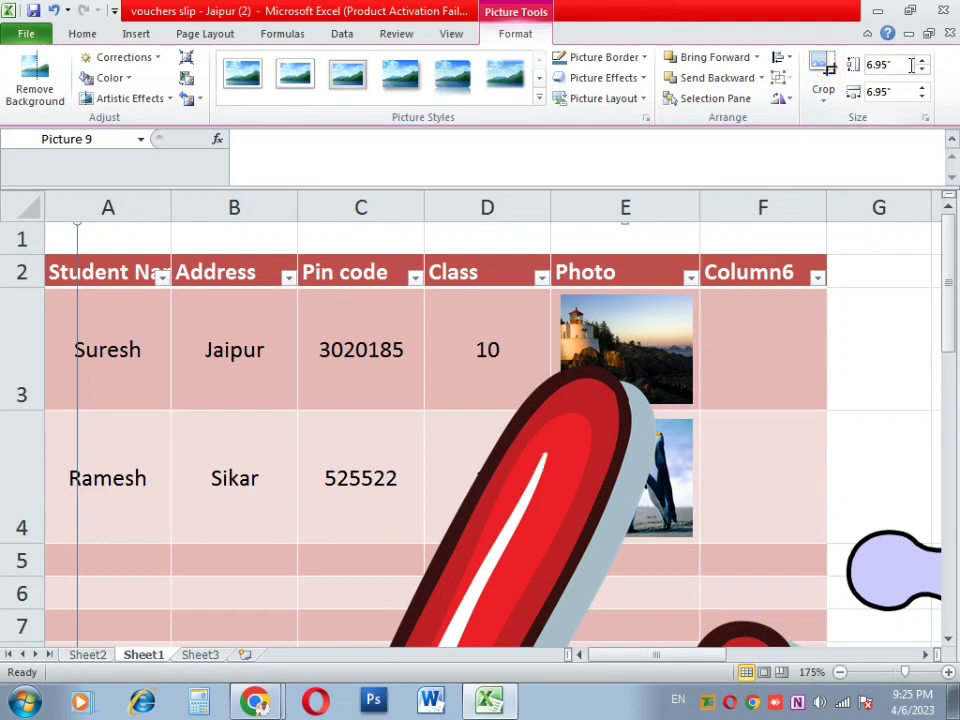
pyautogui.press('Return')
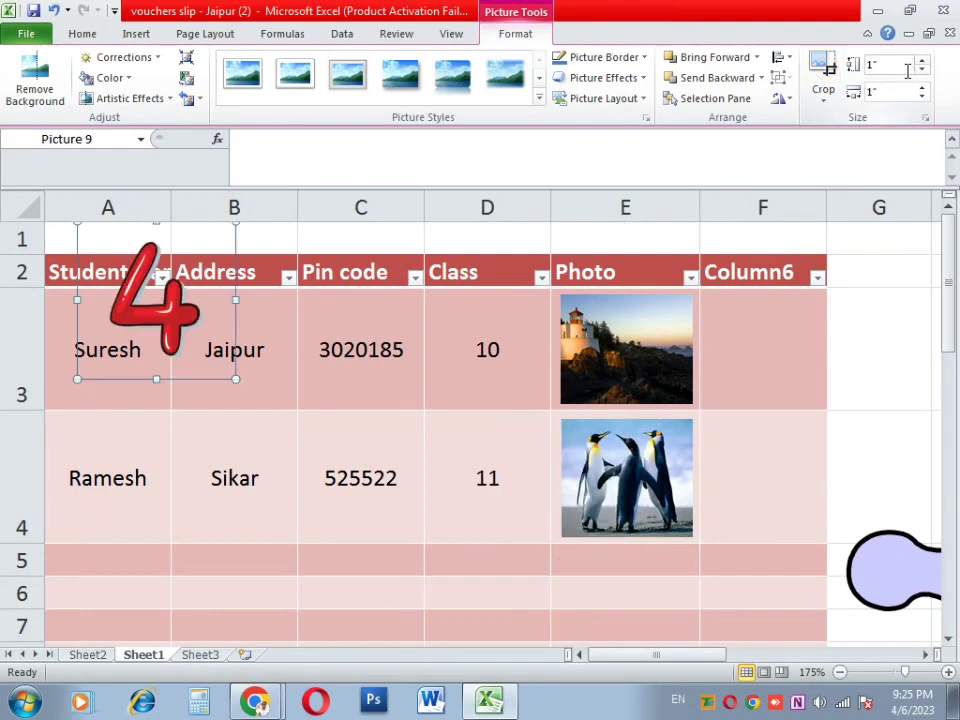
# Step: Move the red 4 picture into Class cell D3 and shrink it to fit
pyautogui.moveTo(160, 276); pyautogui.dragTo(378, 395)
pyautogui.click(508, 360)
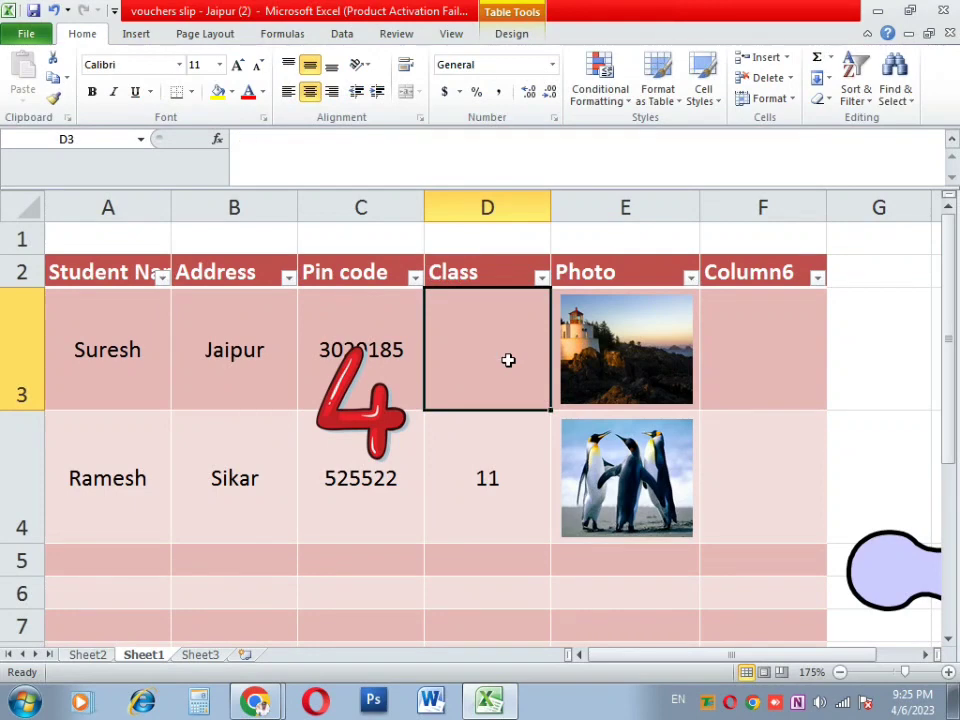
pyautogui.moveTo(347, 411); pyautogui.dragTo(486, 358)
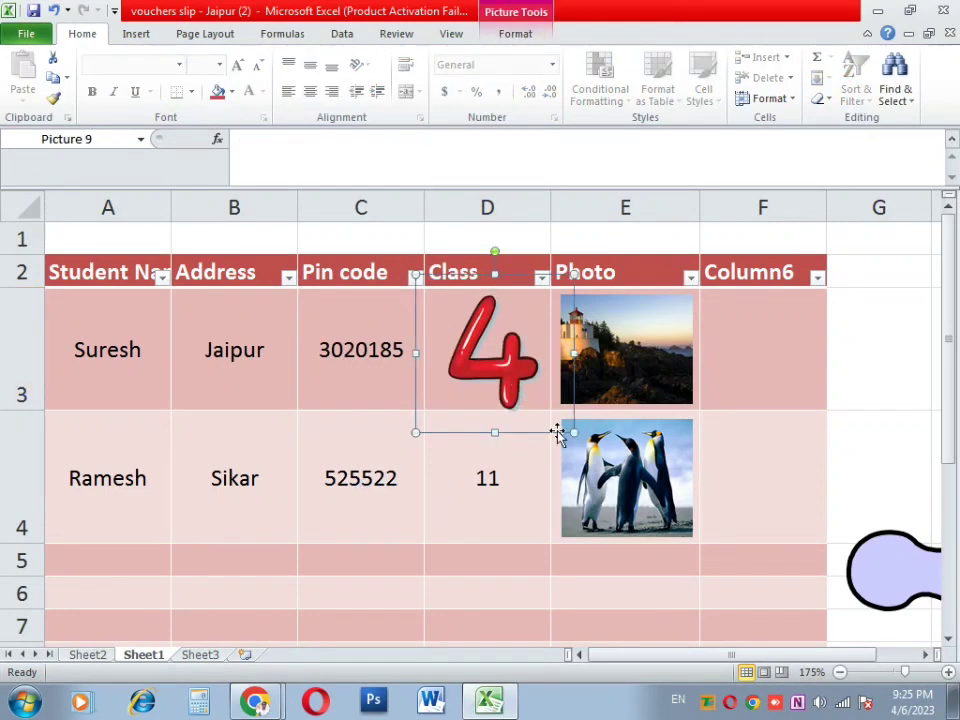
pyautogui.moveTo(574, 432); pyautogui.dragTo(517, 390)
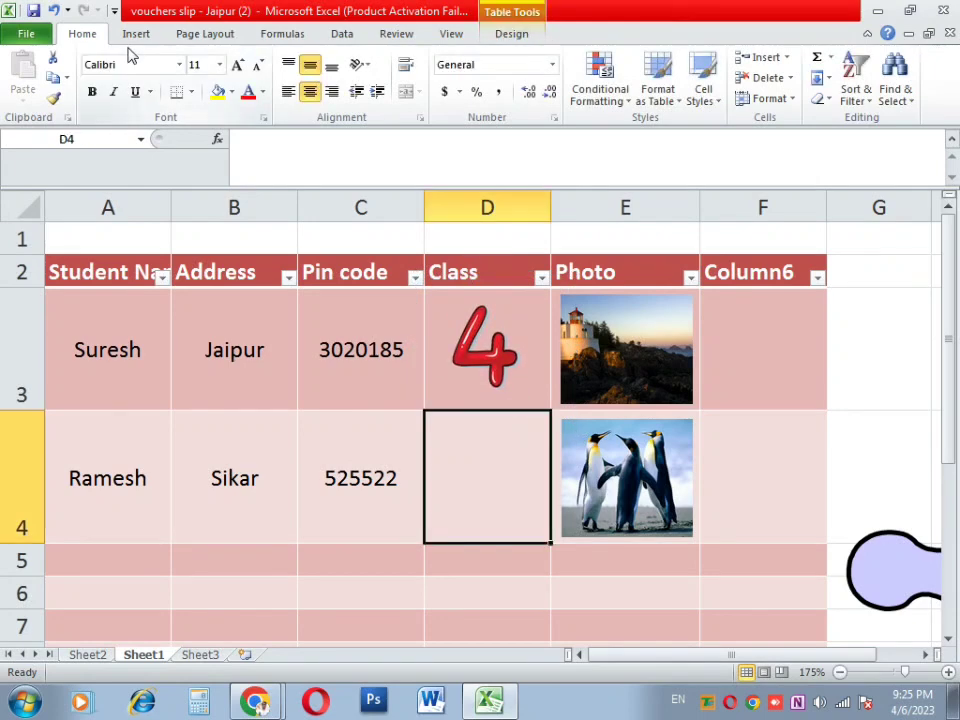
pyautogui.click(136, 33)
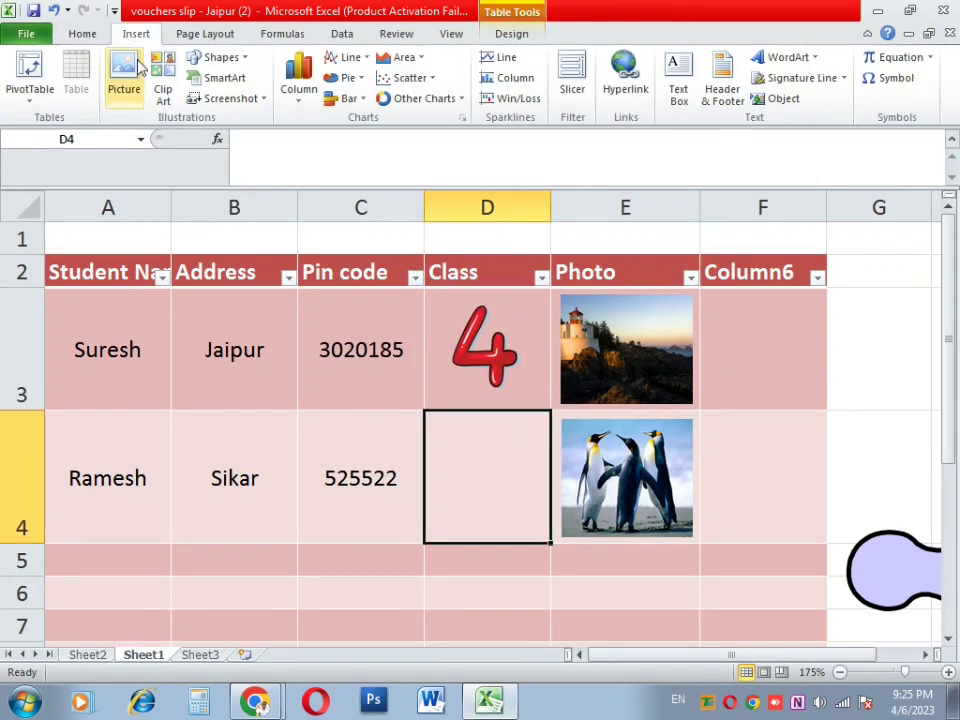
# Step: Search Clip Art for 'ten' instead of 'four'
pyautogui.click(164, 82)
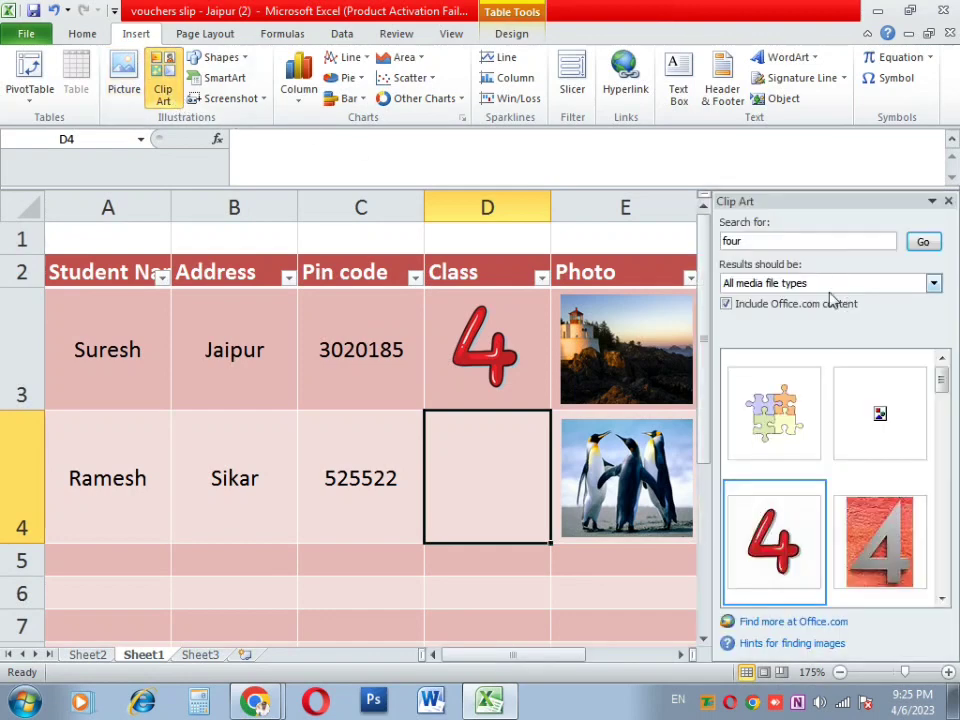
pyautogui.doubleClick(738, 241)
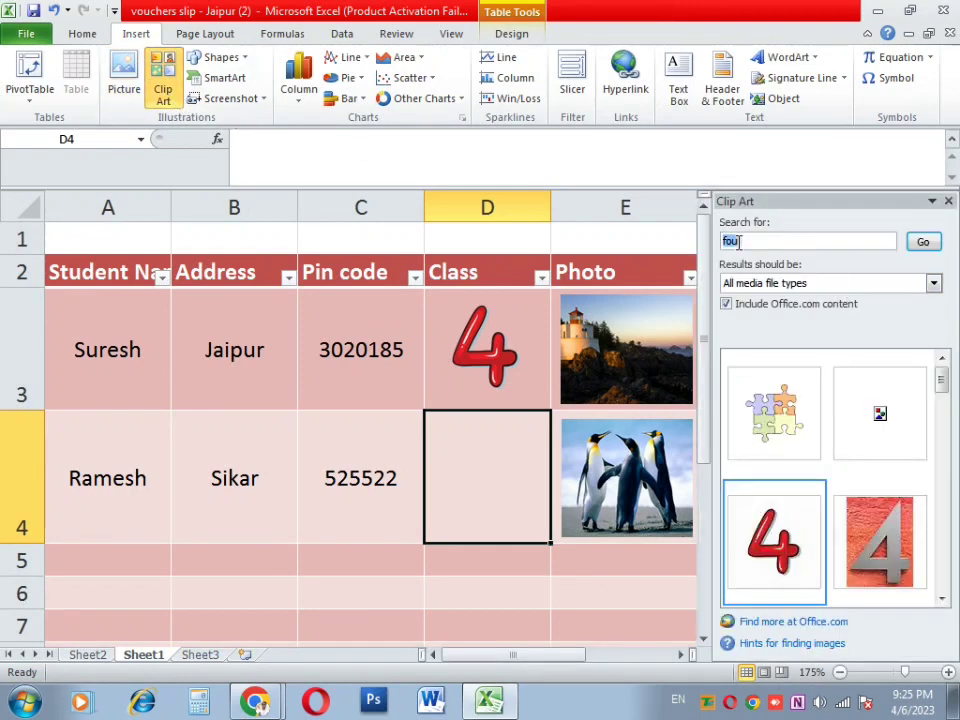
pyautogui.write('ten')
pyautogui.press('Return')
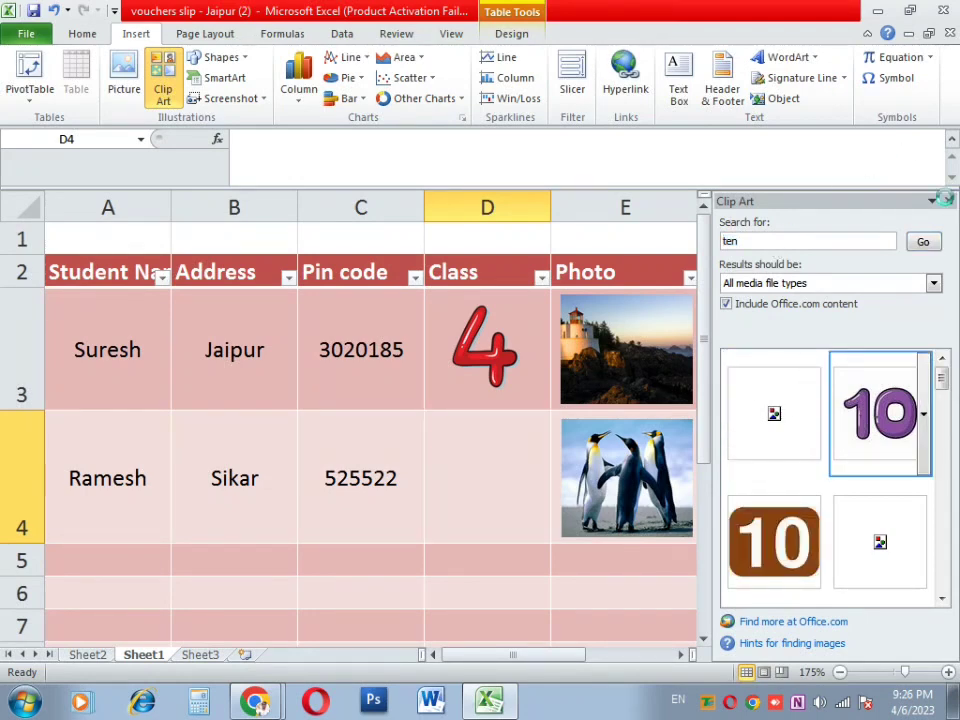
# Step: Insert the purple 10 clip, shrink it to 0.78 inch, and center it in D4
pyautogui.click(948, 203)
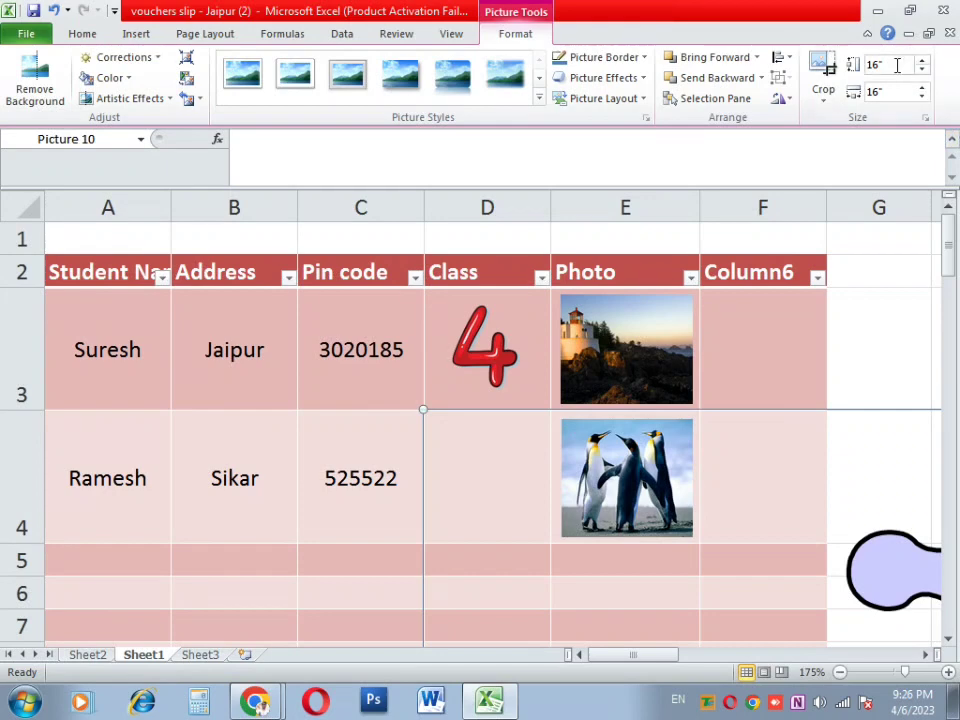
pyautogui.write('1')
pyautogui.press('Return')
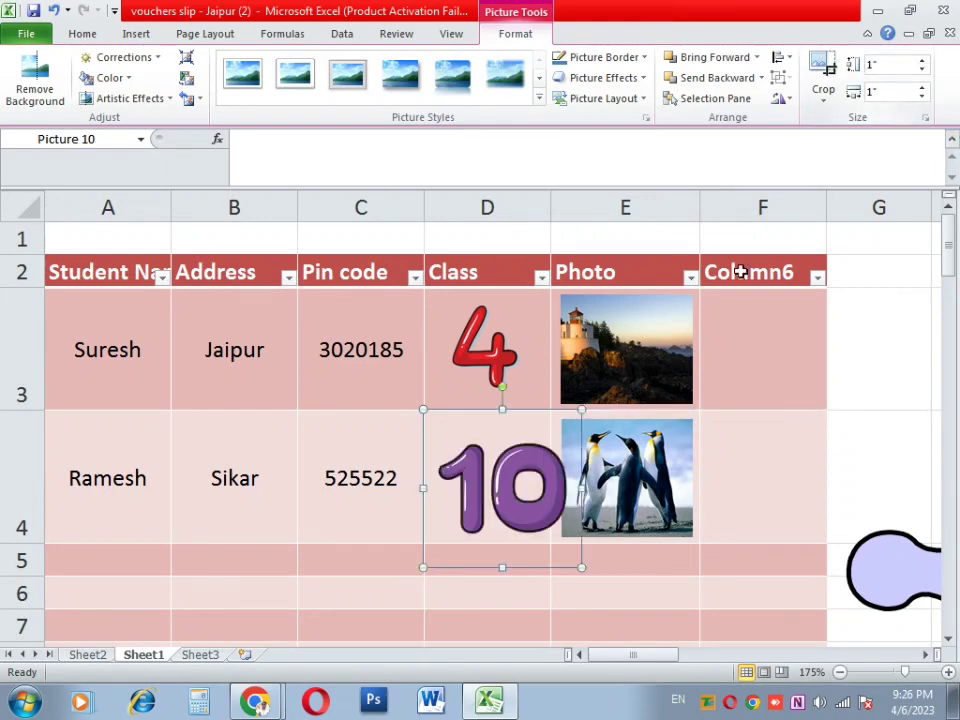
pyautogui.moveTo(557, 553); pyautogui.dragTo(547, 533)
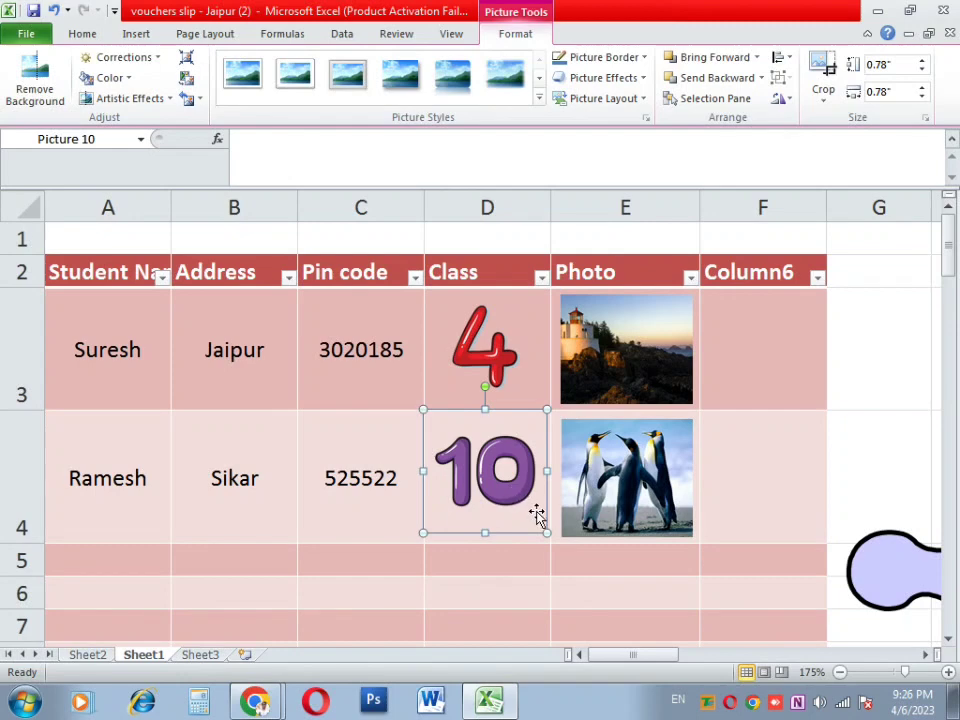
pyautogui.press('Down')
pyautogui.press('Down')
pyautogui.press('Down')
pyautogui.press('Right')
pyautogui.press('Right')
pyautogui.press('Right')
pyautogui.press('Down')
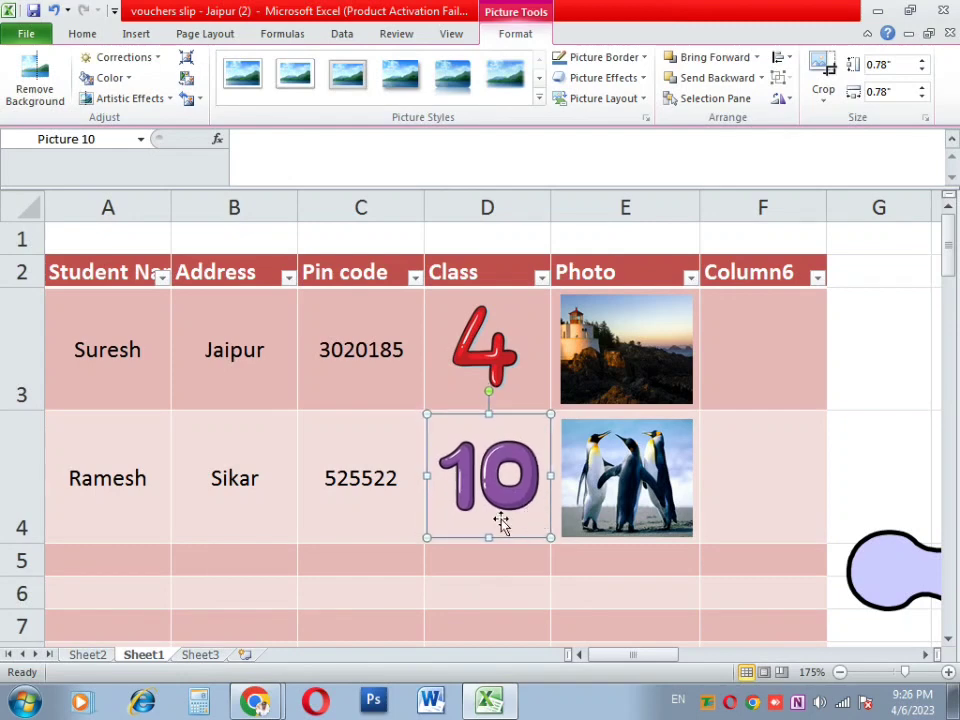
pyautogui.click(358, 484)
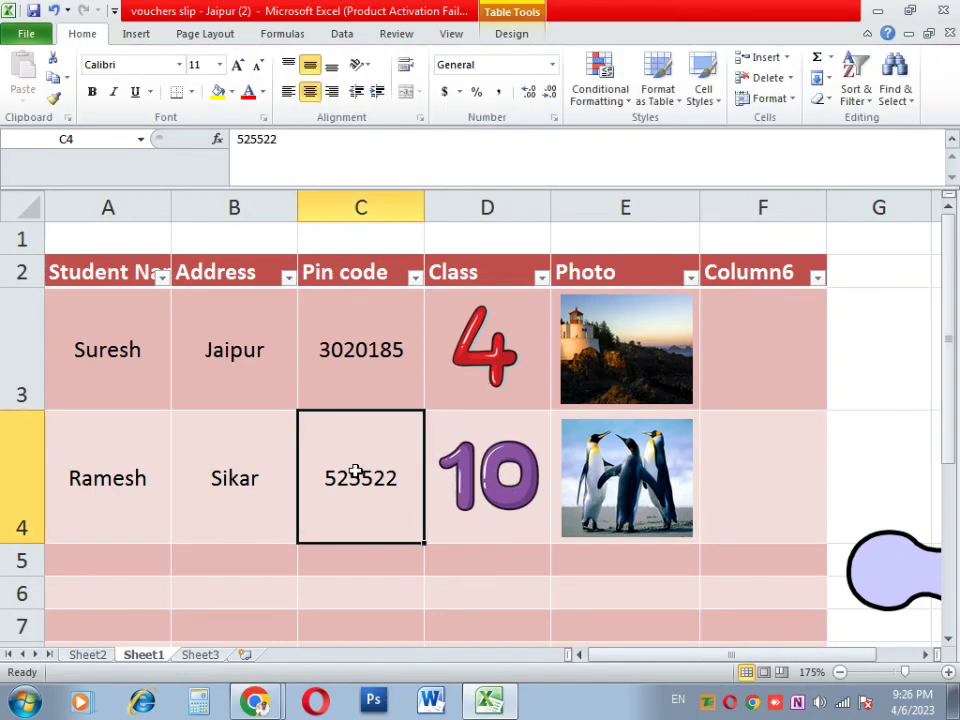
# Step: Draw a Plus equation shape, about 0.59 by 0.58 inches, between Jaipur and Sikar
pyautogui.click(428, 580)
pyautogui.click(372, 484)
pyautogui.click(136, 36)
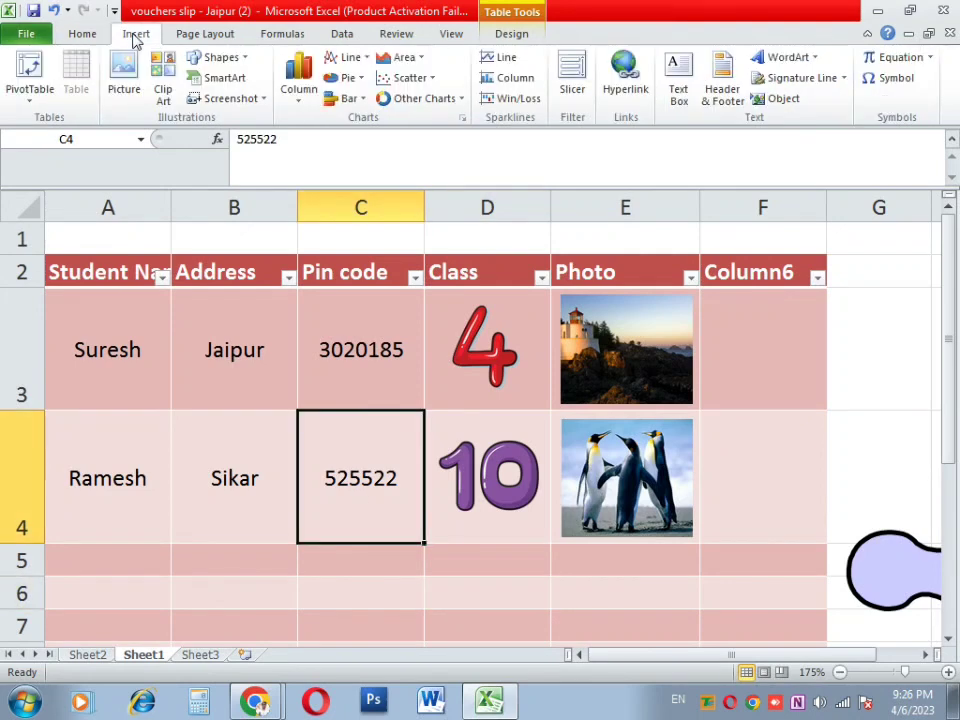
pyautogui.click(243, 65)
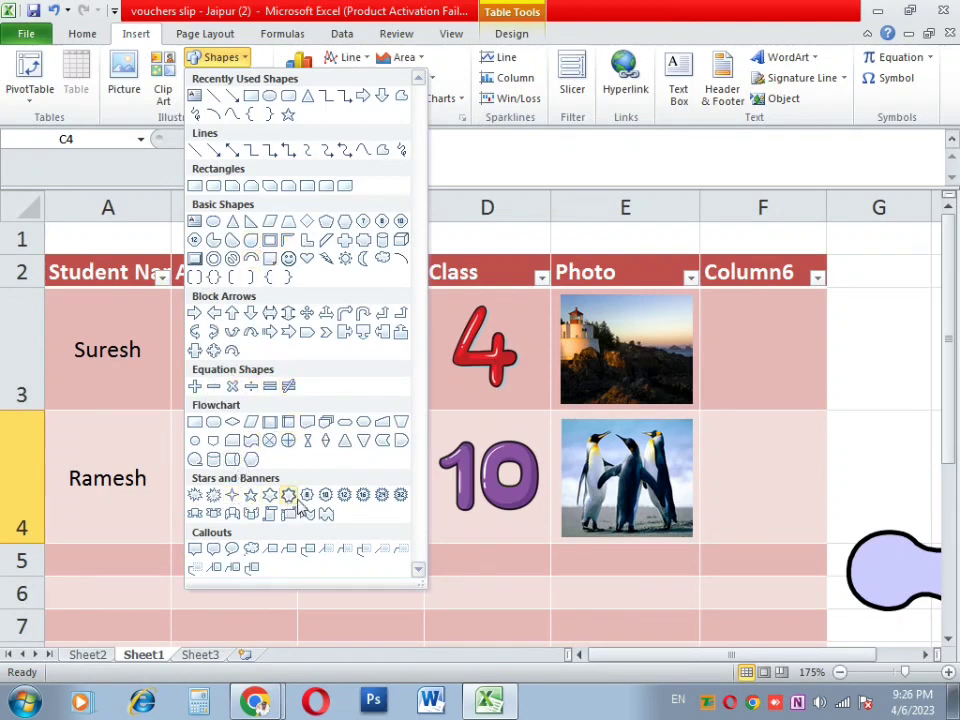
pyautogui.click(197, 386)
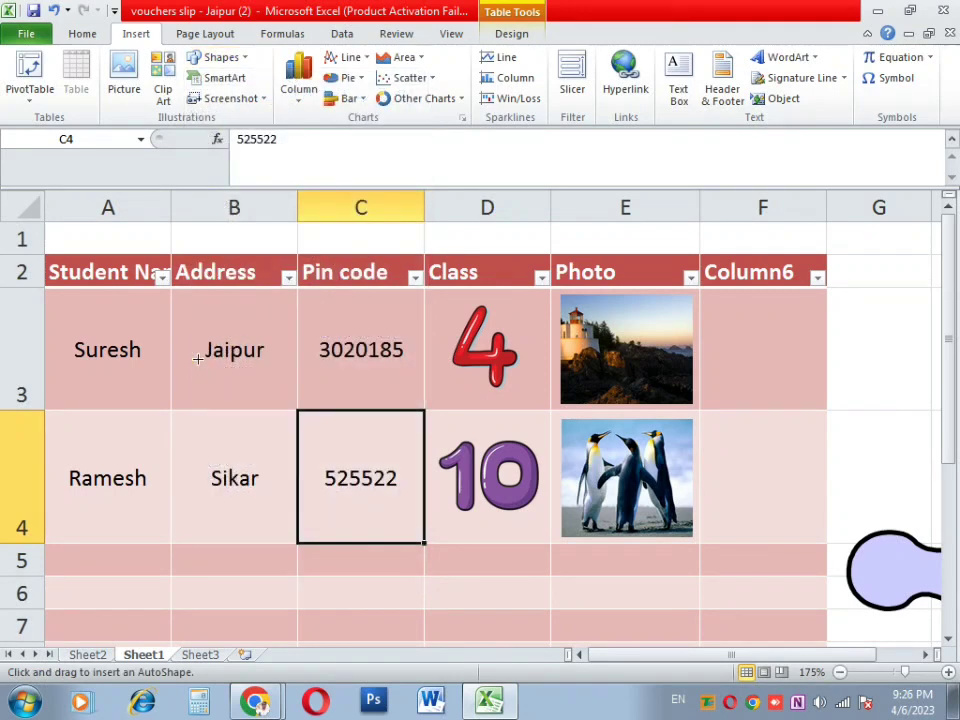
pyautogui.moveTo(194, 369)
pyautogui.mouseDown()
pyautogui.moveTo(270, 424)
pyautogui.moveTo(285, 456)
pyautogui.mouseUp()
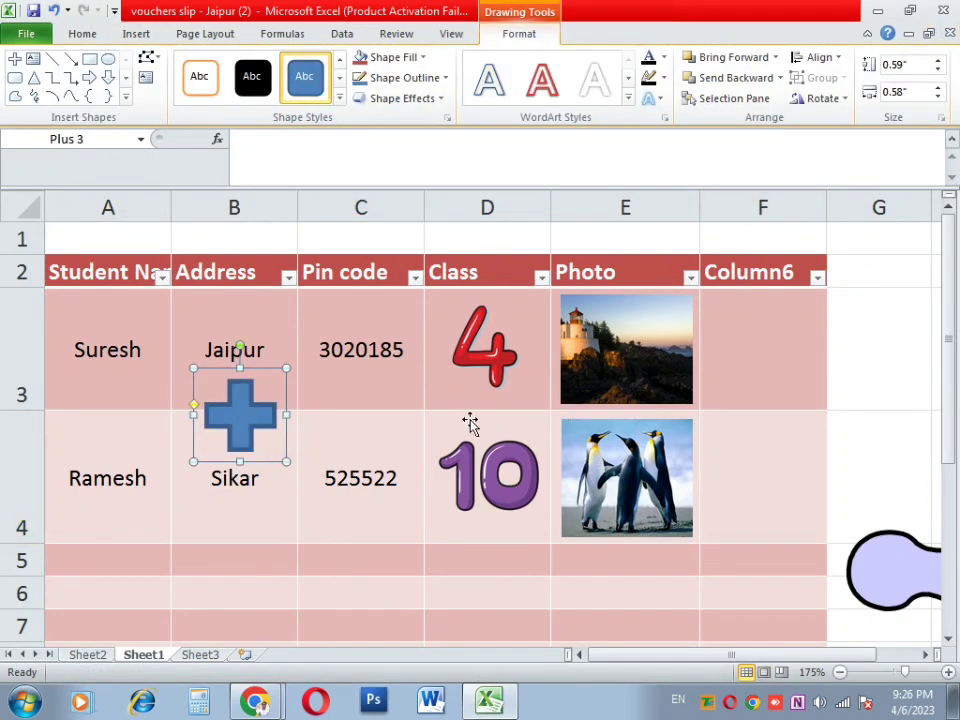
# Step: Apply a shape style to the plus shape from the style gallery
pyautogui.rightClick(248, 406)
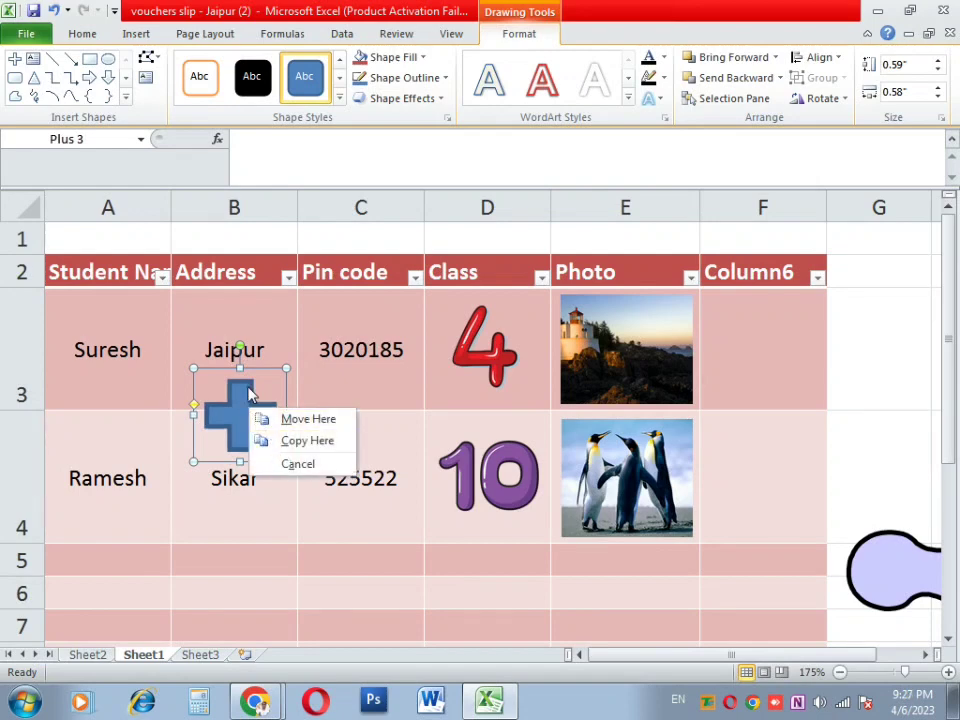
pyautogui.press('Escape')
pyautogui.click(252, 76)
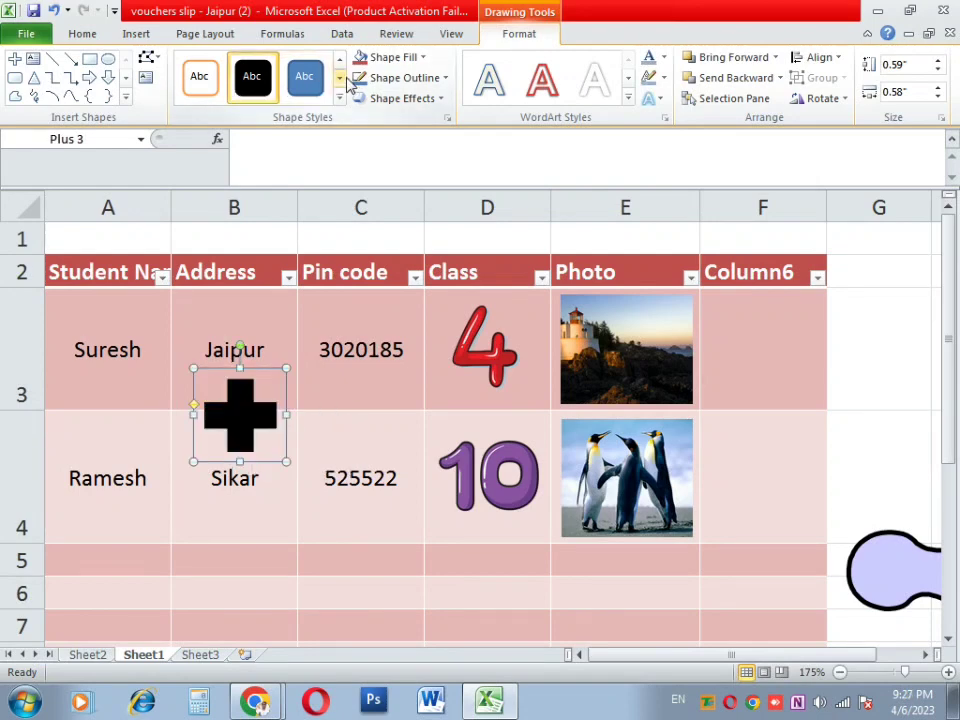
pyautogui.click(339, 77)
# Step: Fill the plus red and add a Reflection variation beneath it
pyautogui.click(392, 58)
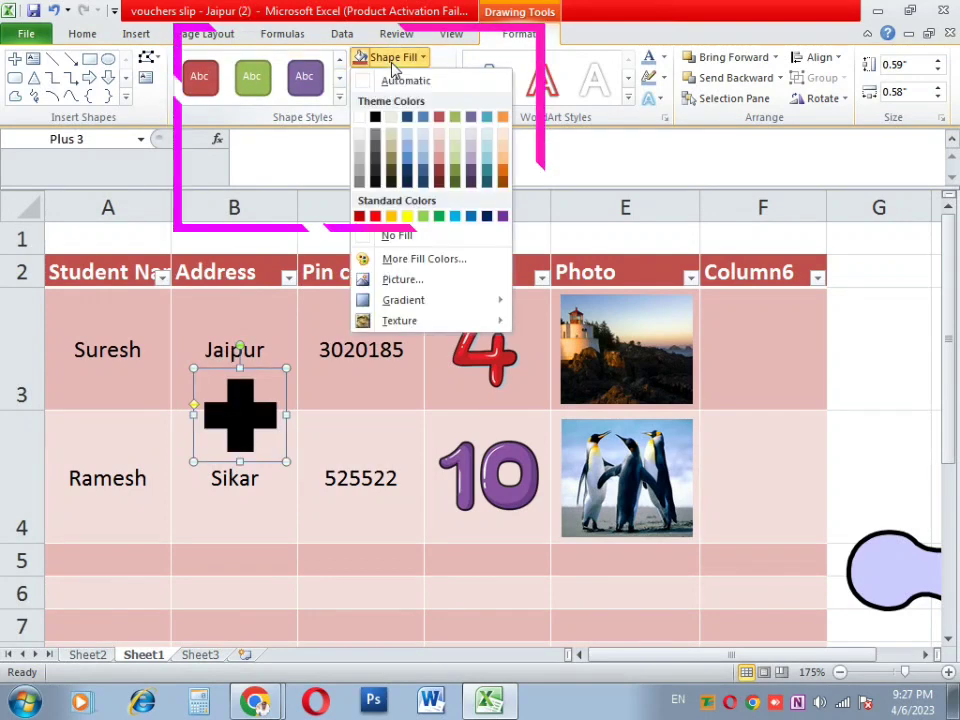
pyautogui.click(376, 217)
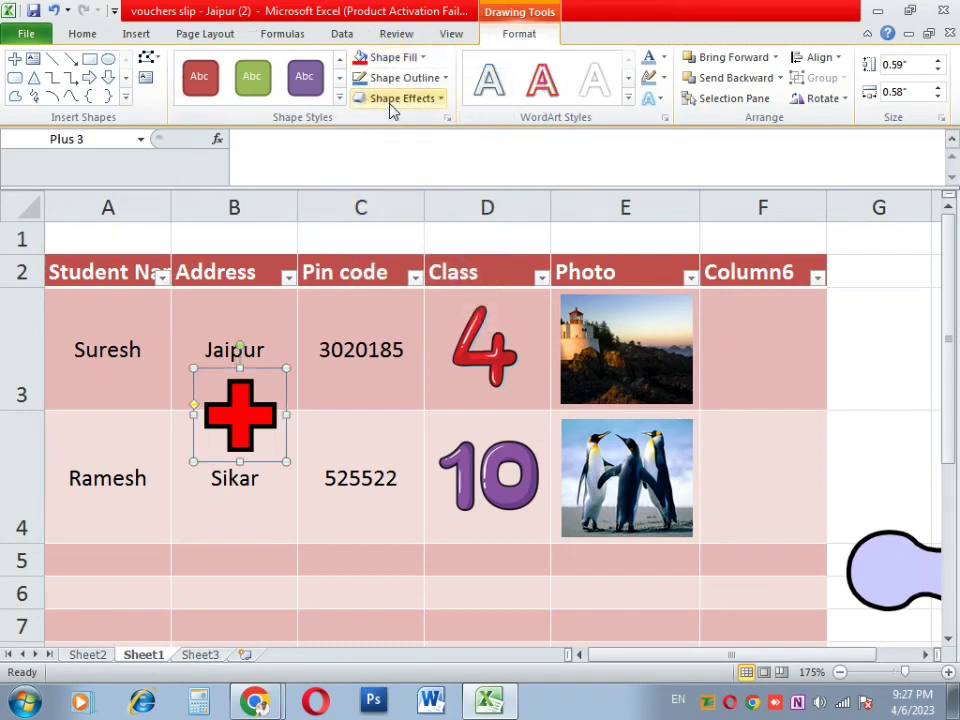
pyautogui.click(392, 103)
pyautogui.moveTo(394, 216)
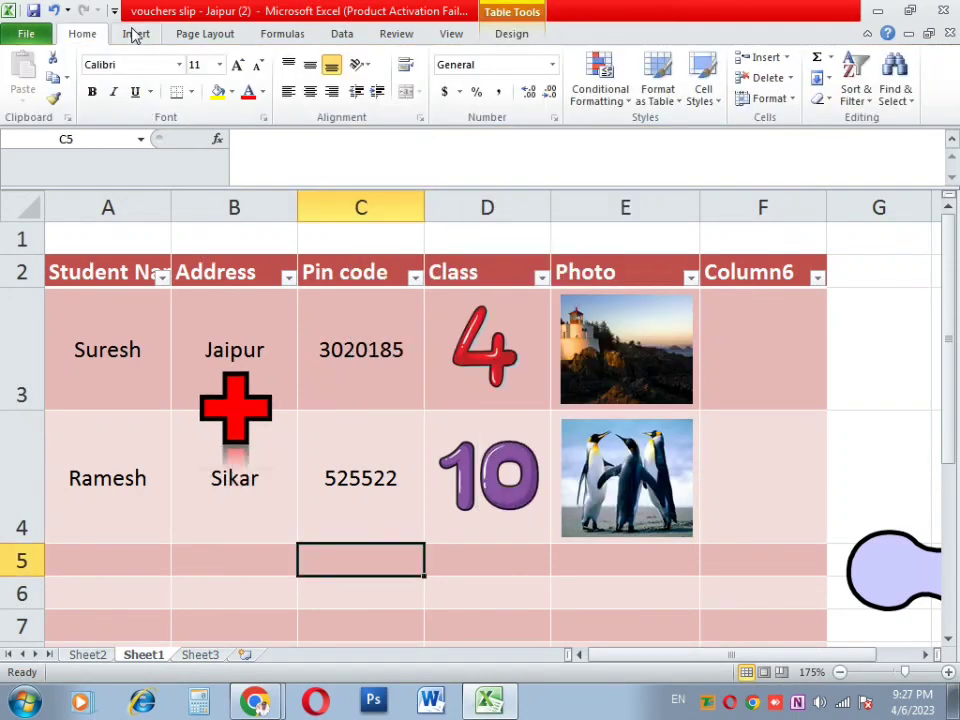
# Step: Browse the List SmartArt layouts on Sheet1, then close without inserting one
pyautogui.click(135, 34)
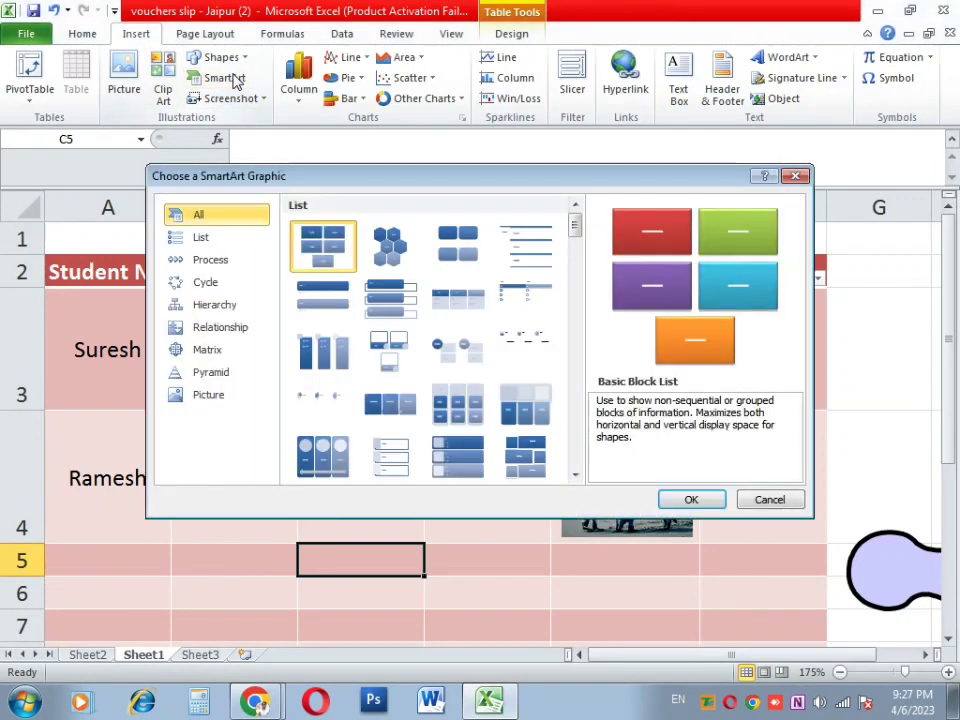
pyautogui.click(233, 78)
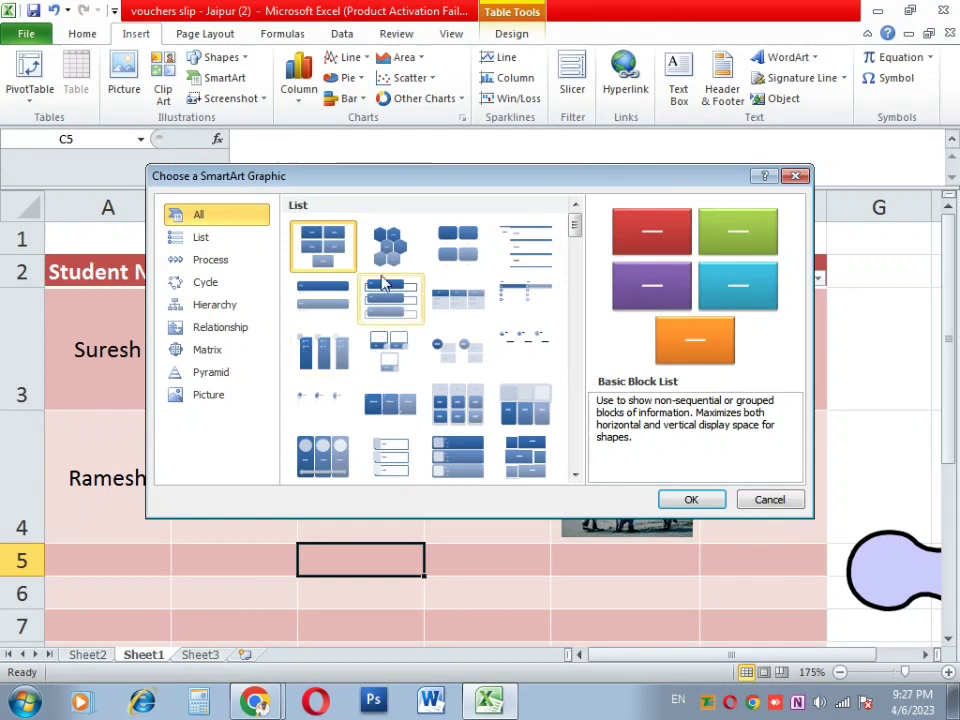
pyautogui.click(192, 246)
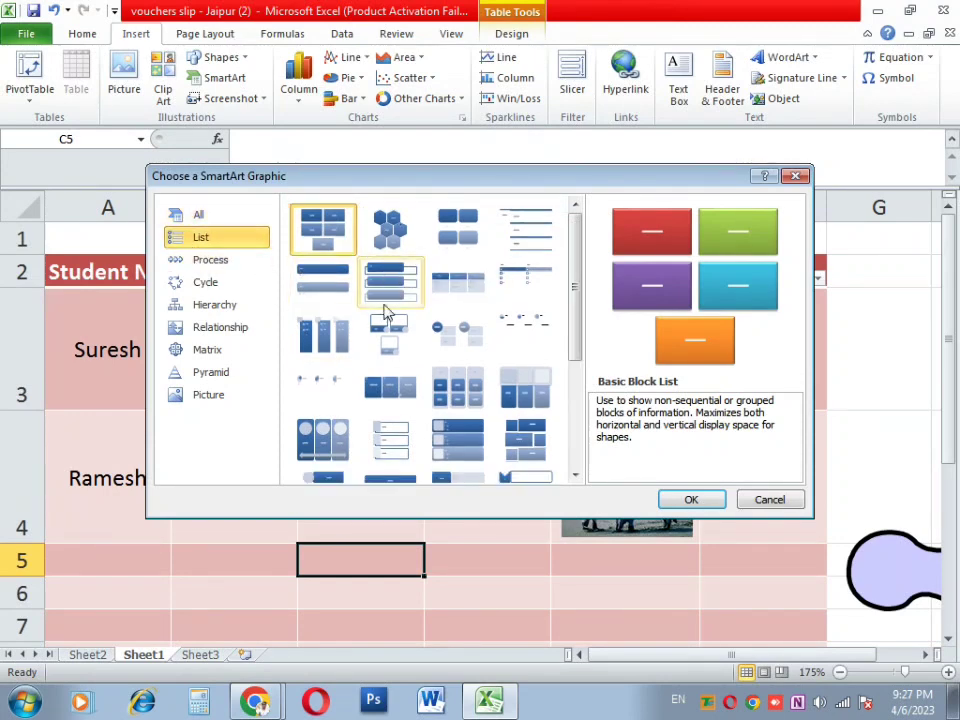
pyautogui.click(747, 501)
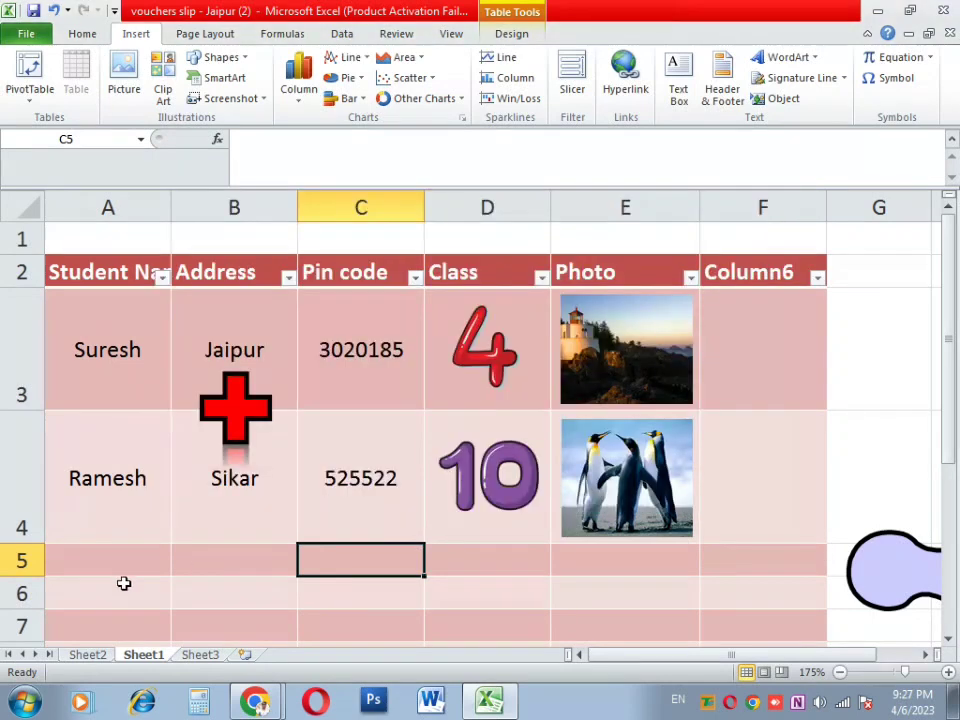
# Step: On Sheet3, insert a Picture Strips SmartArt diagram from the List category
pyautogui.click(193, 655)
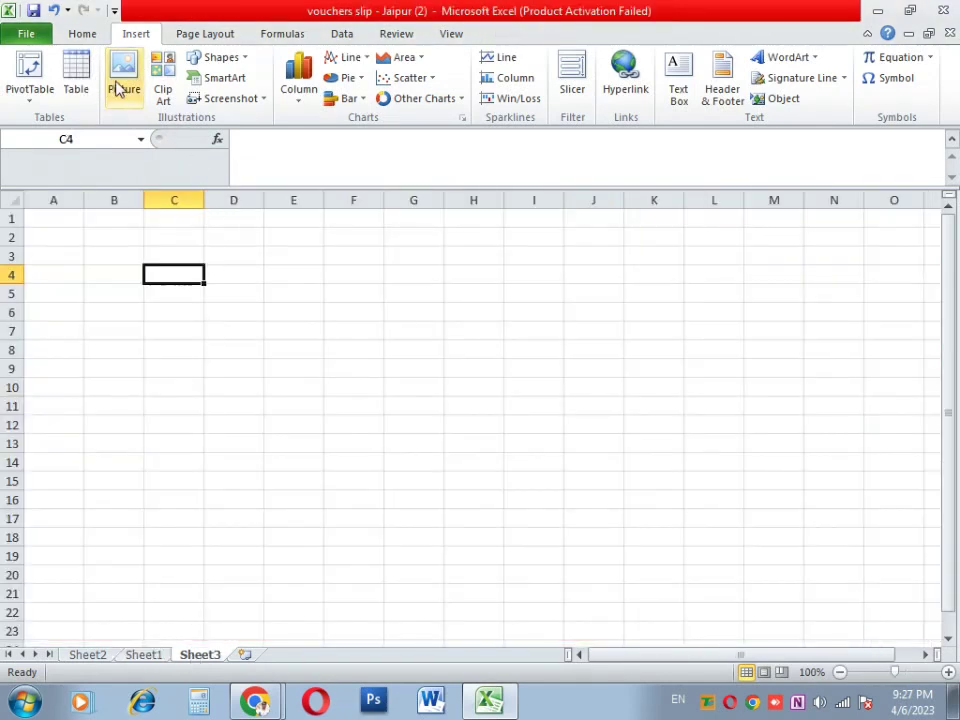
pyautogui.click(214, 77)
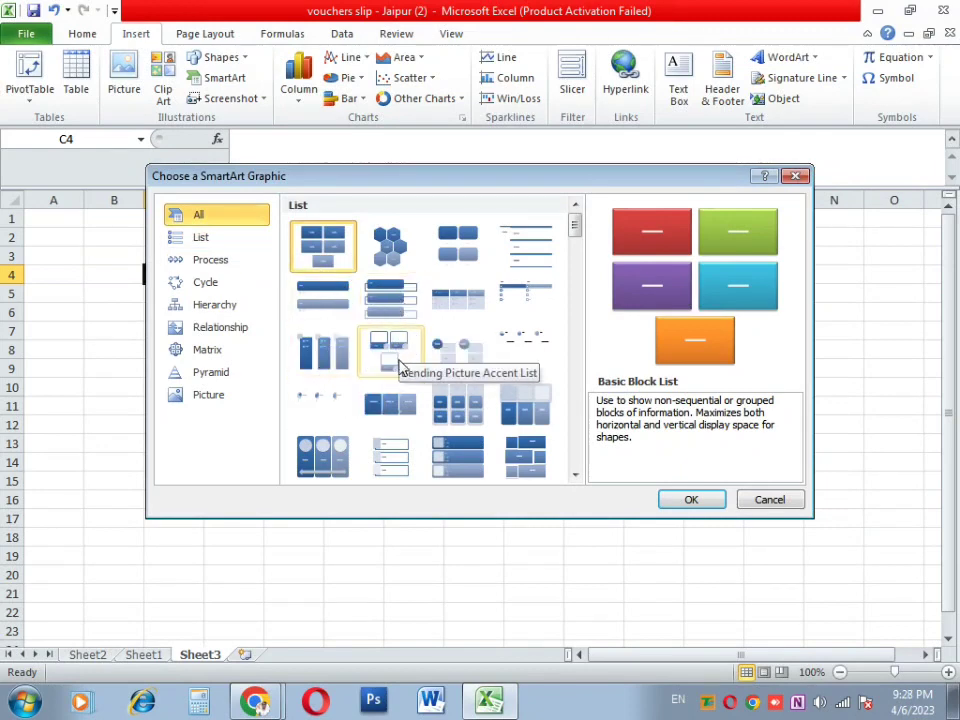
pyautogui.click(405, 253)
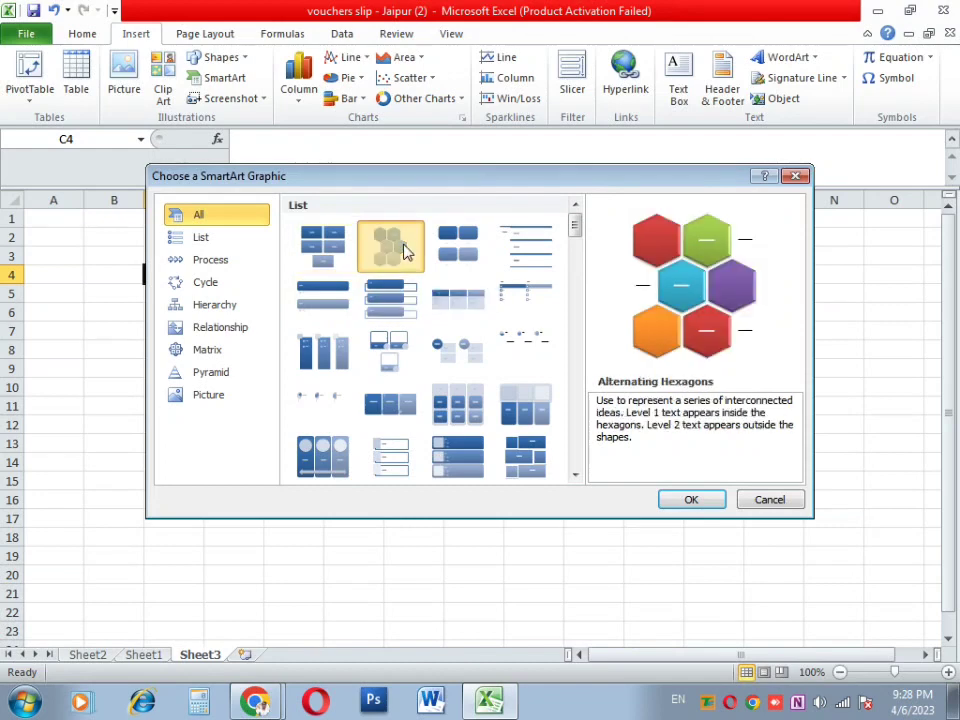
pyautogui.click(229, 246)
pyautogui.click(458, 386)
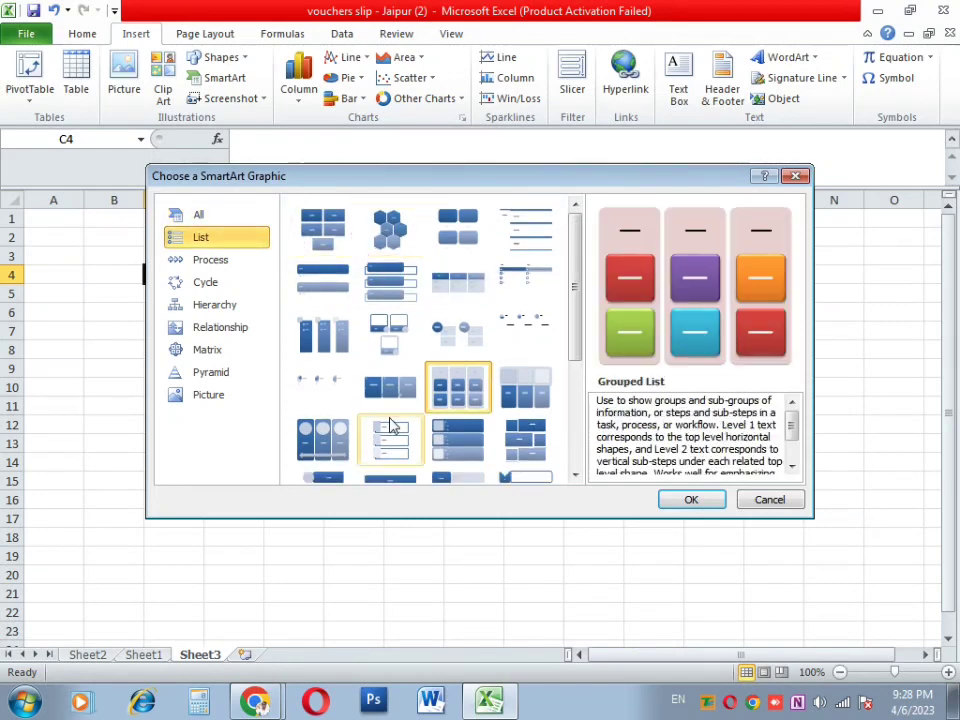
pyautogui.click(392, 430)
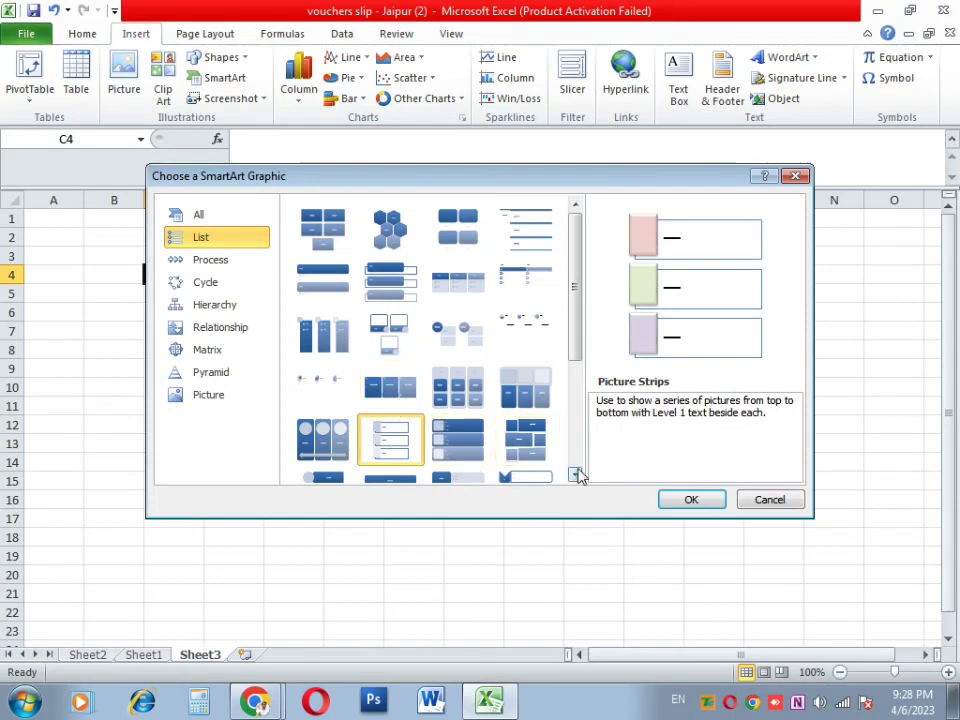
pyautogui.click(691, 500)
pyautogui.click(455, 350)
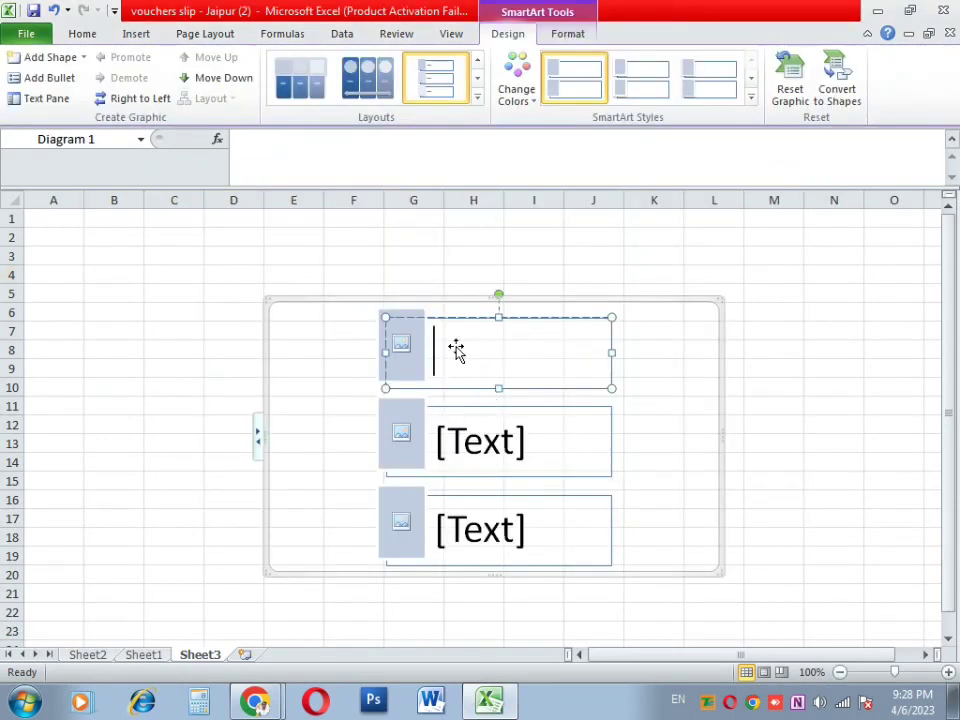
# Step: Type the strip labels Sikar Branch, Alwar Branch and Joudhpur, fixing typos
pyautogui.write('Si')
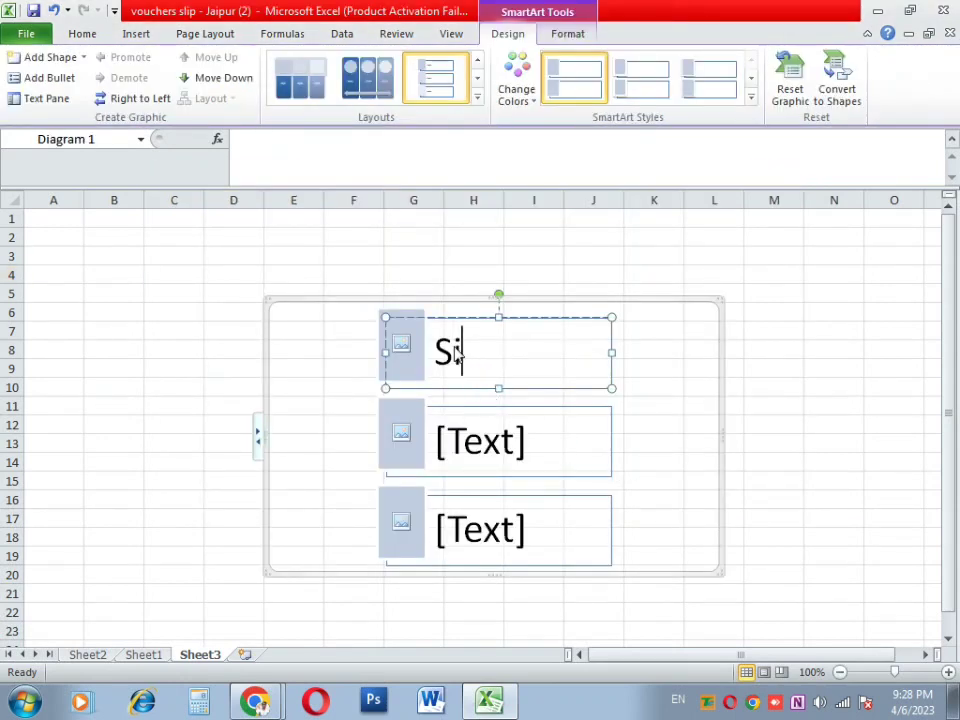
pyautogui.write('kar Branch')
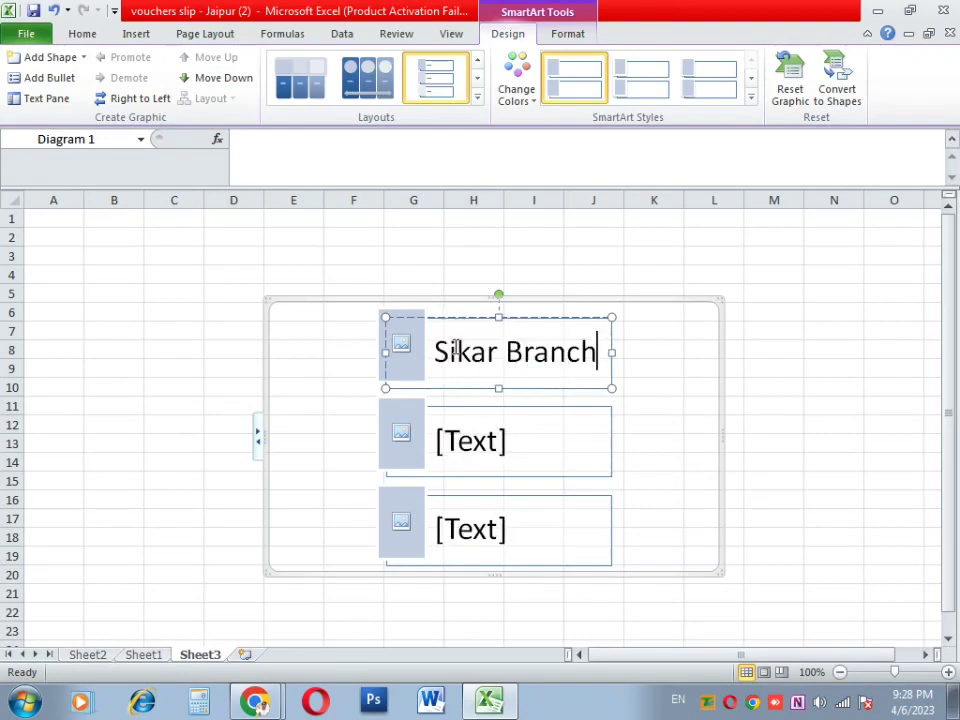
pyautogui.click(482, 456)
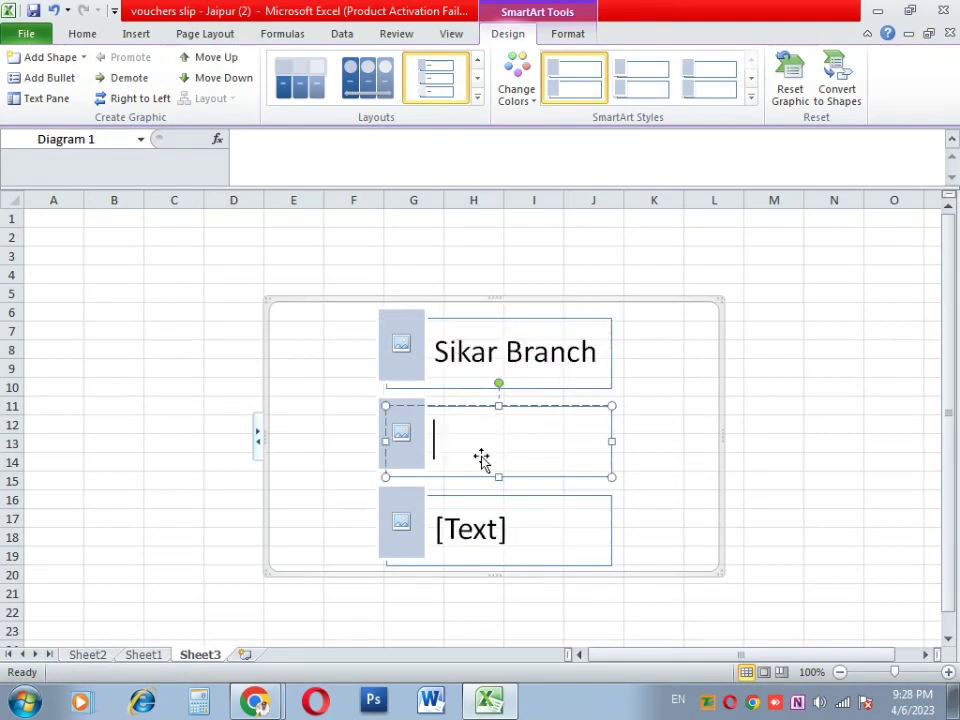
pyautogui.write('Alwar b')
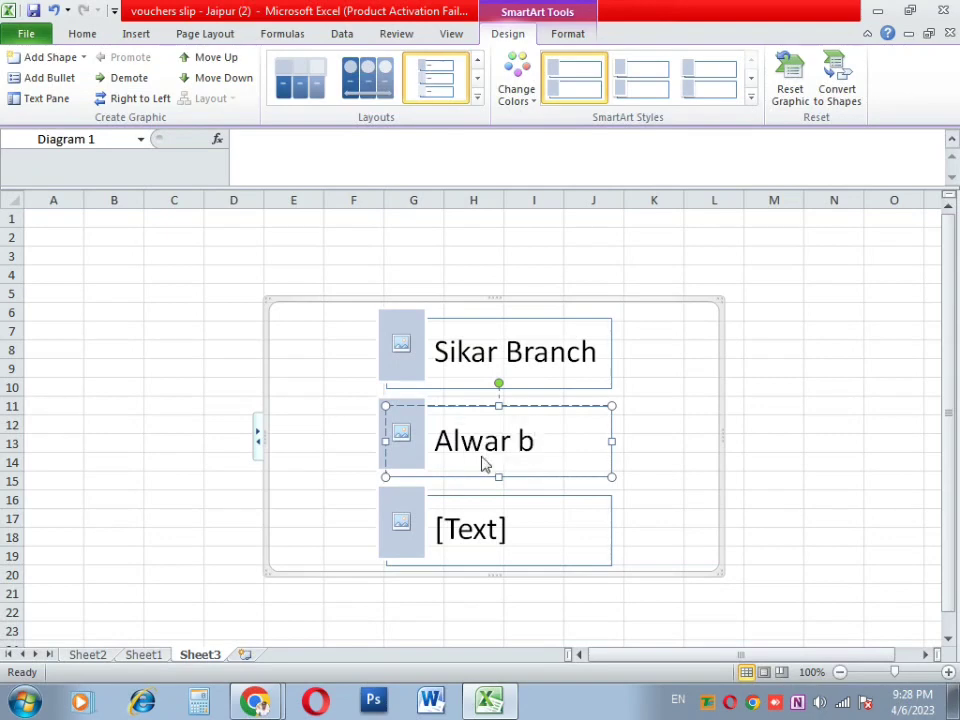
pyautogui.press('BackSpace')
pyautogui.write('Branch')
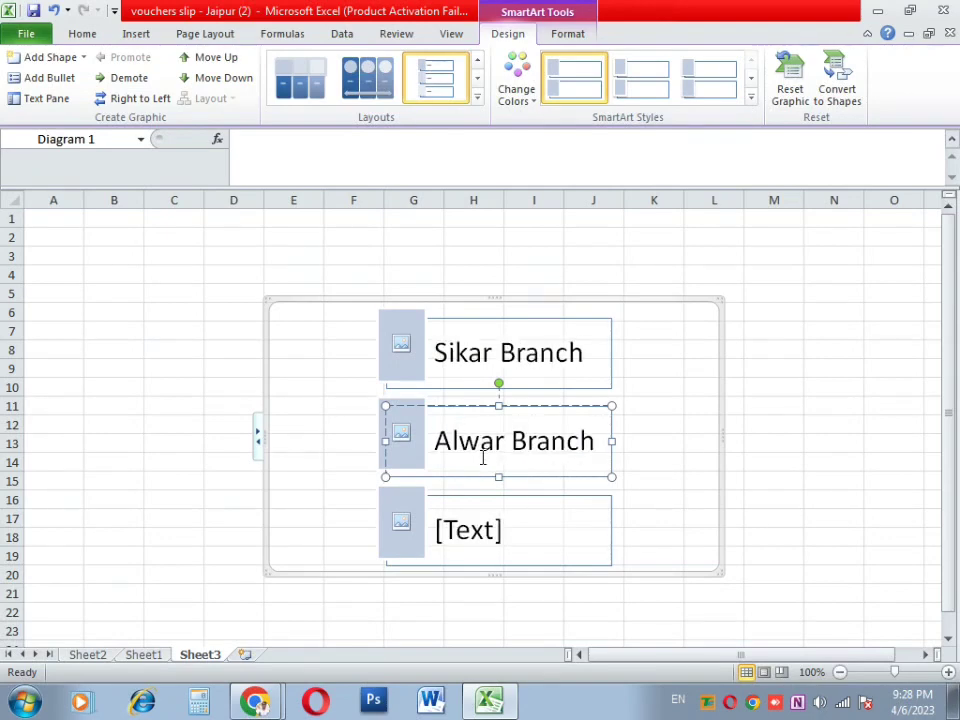
pyautogui.click(463, 531)
pyautogui.write('Ne')
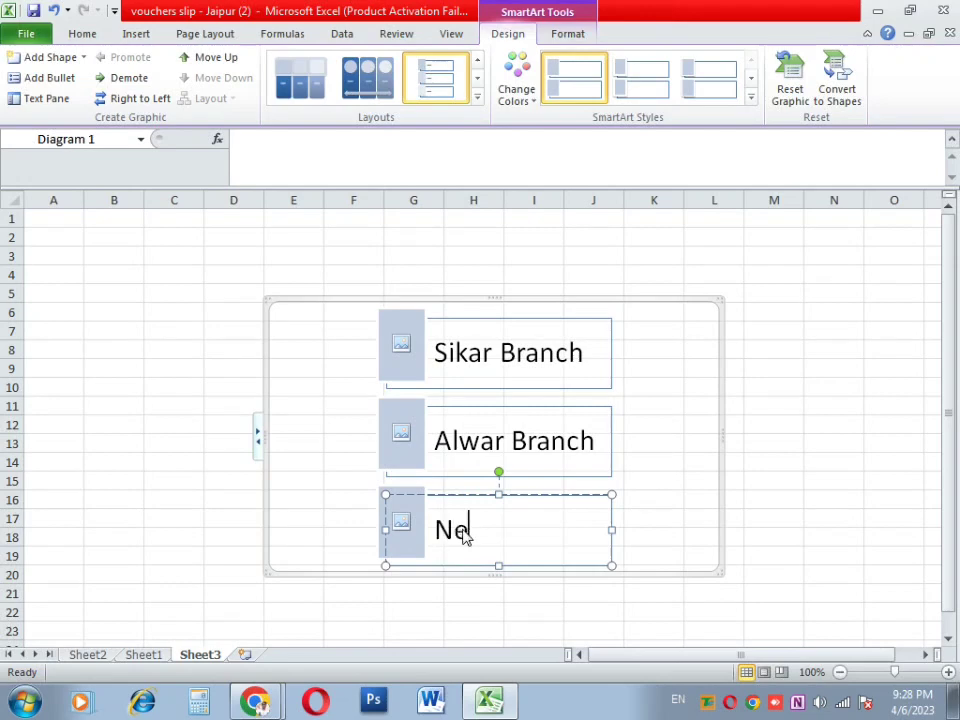
pyautogui.press('BackSpace')
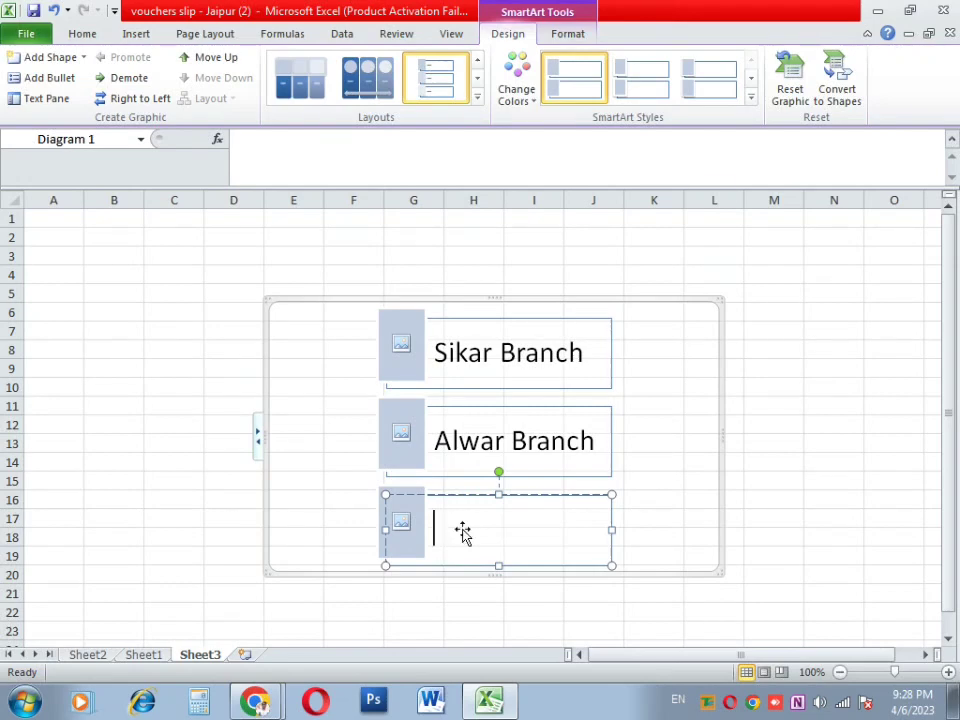
pyautogui.write('Jondh')
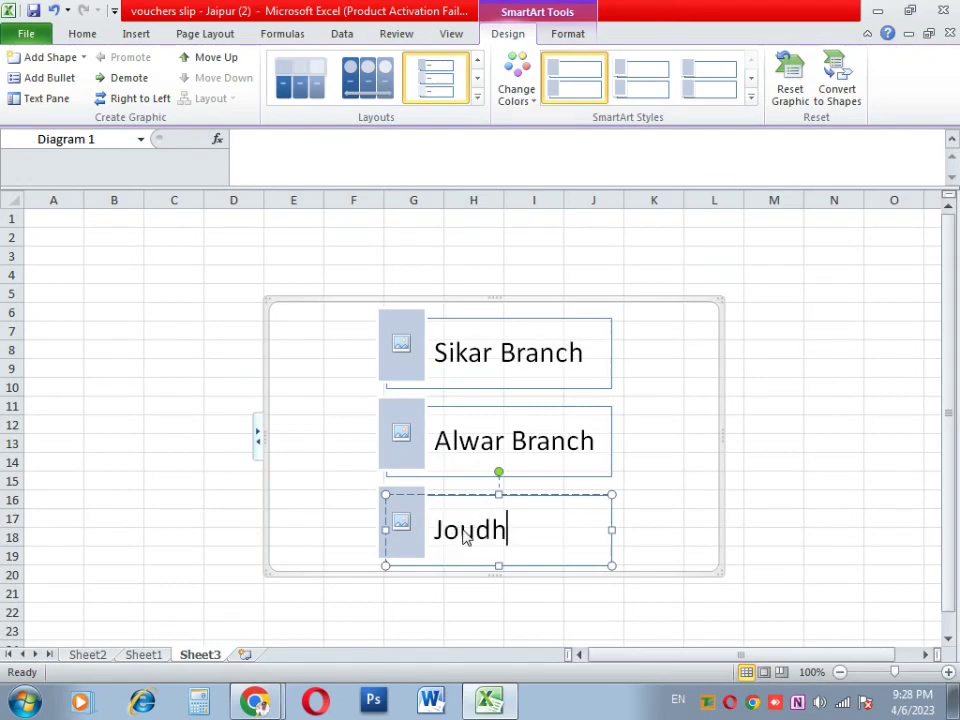
pyautogui.write('pur')
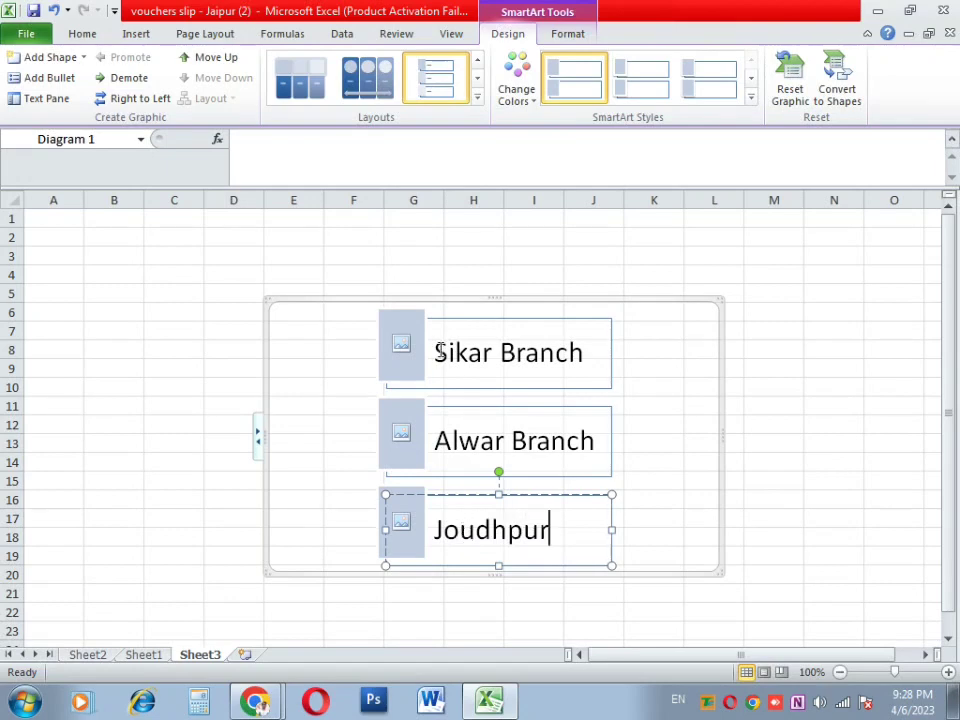
pyautogui.click(401, 346)
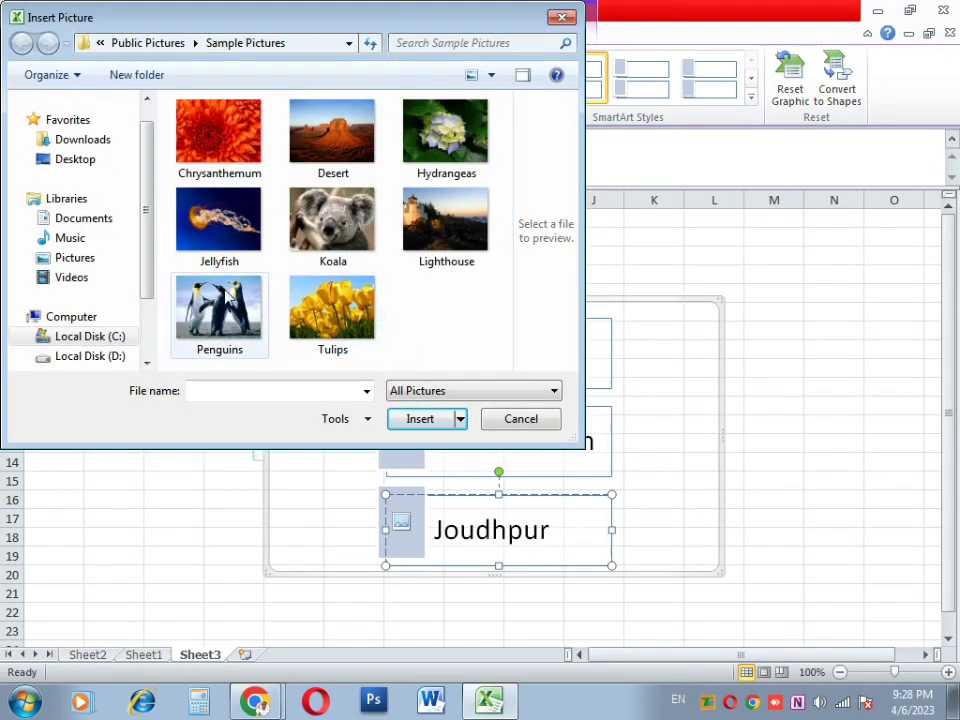
# Step: Put the Penguins, Koala and Hydrangeas photos in the Sikar, Alwar and Joudhpur strips
pyautogui.doubleClick(222, 300)
pyautogui.click(397, 420)
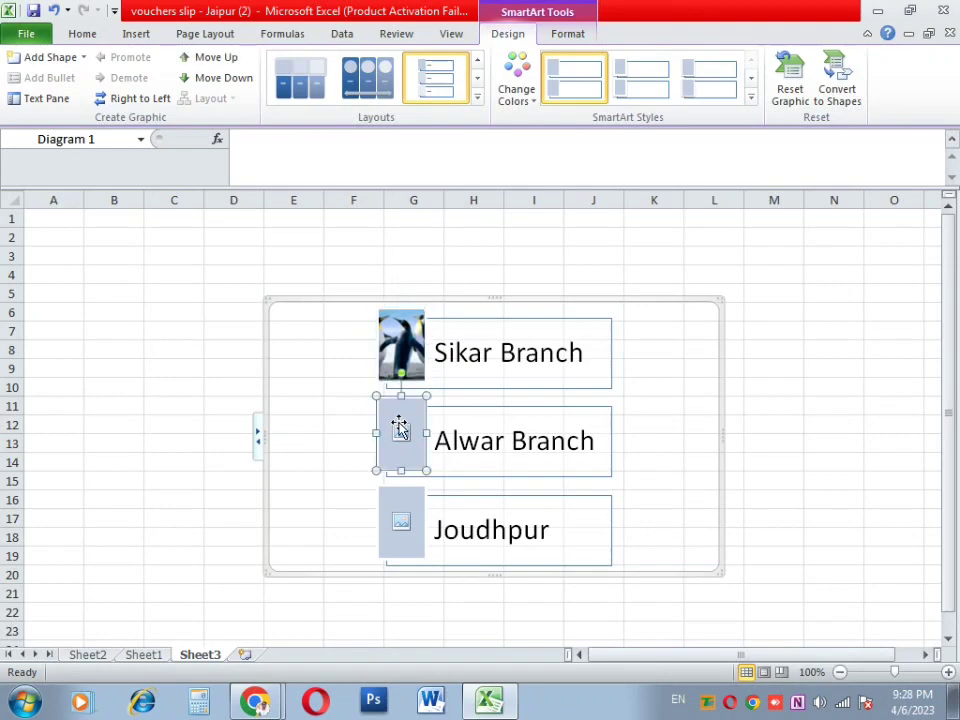
pyautogui.rightClick(399, 428)
pyautogui.click(401, 435)
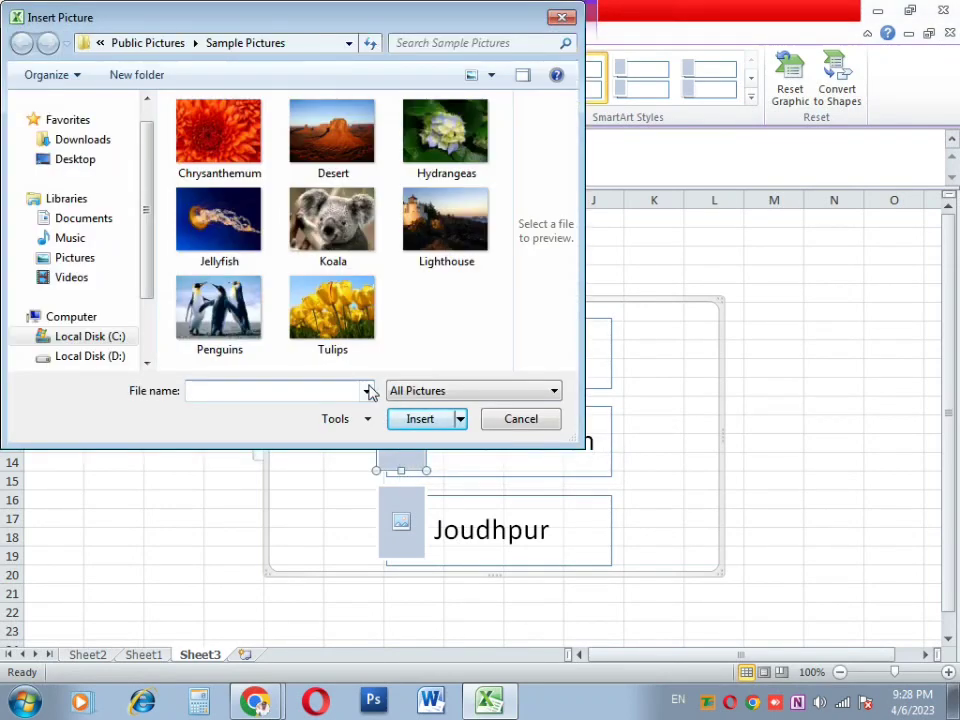
pyautogui.doubleClick(338, 248)
pyautogui.click(398, 519)
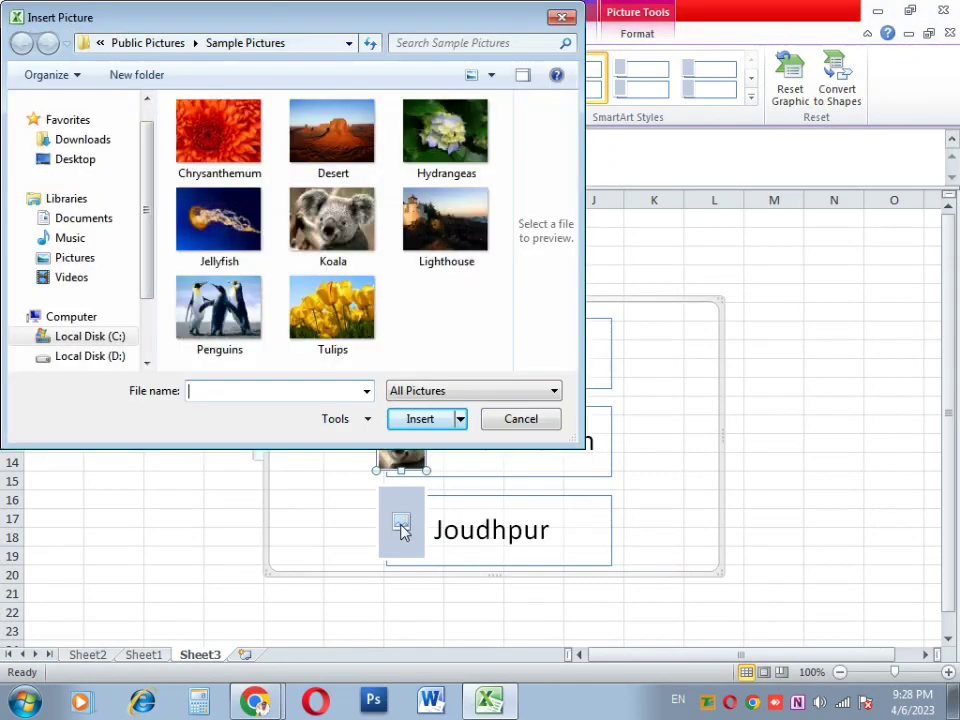
pyautogui.doubleClick(446, 131)
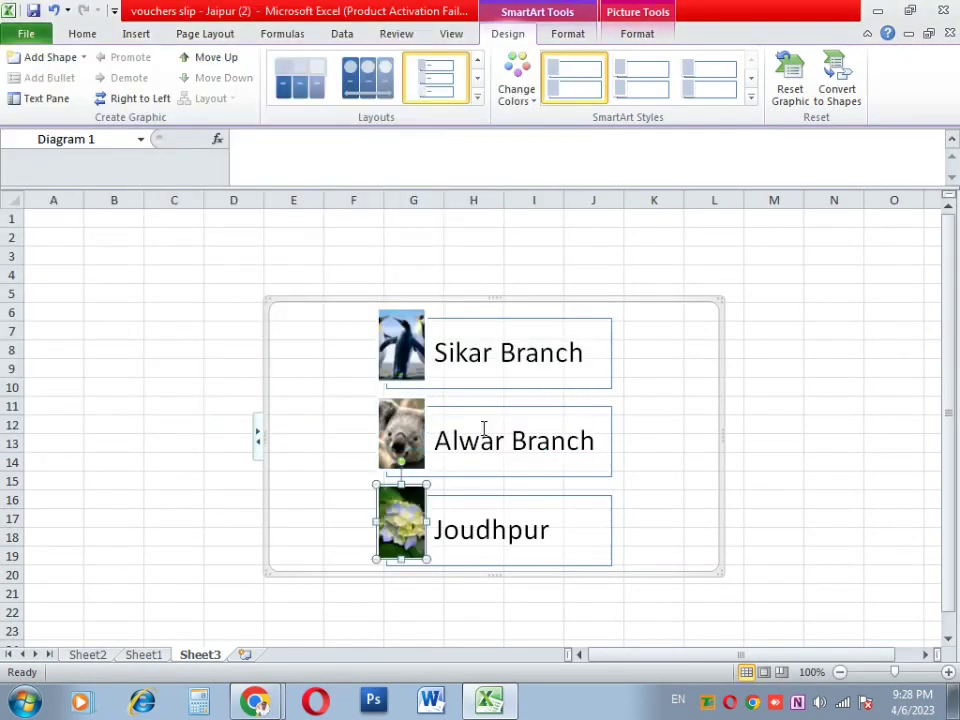
# Step: Drag the diagram up-left to columns B–I and show its text pane
pyautogui.click(706, 514)
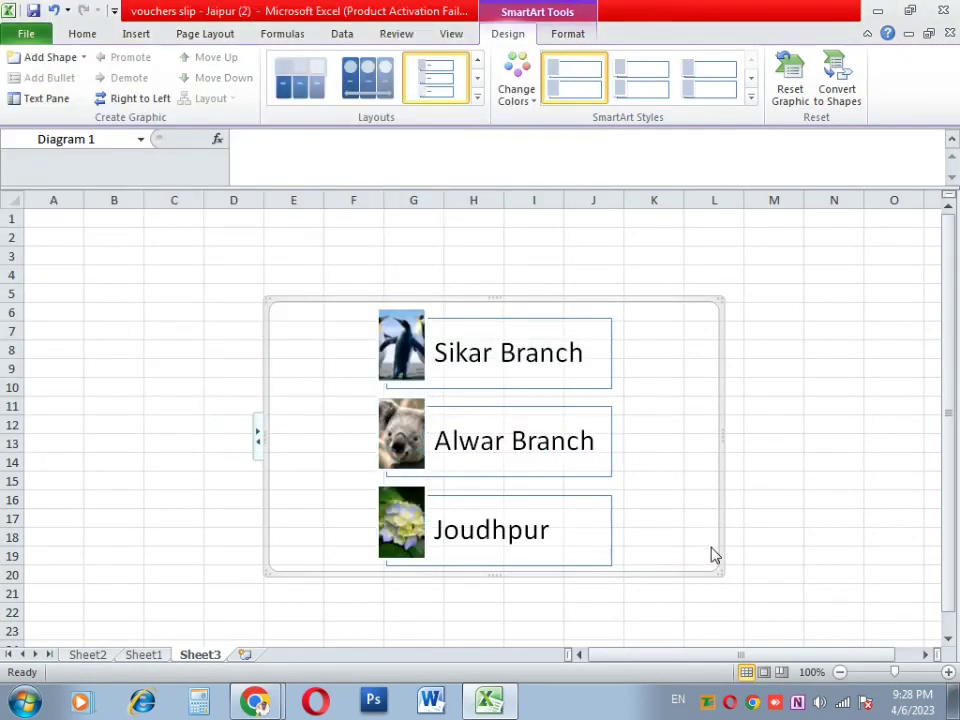
pyautogui.click(726, 569)
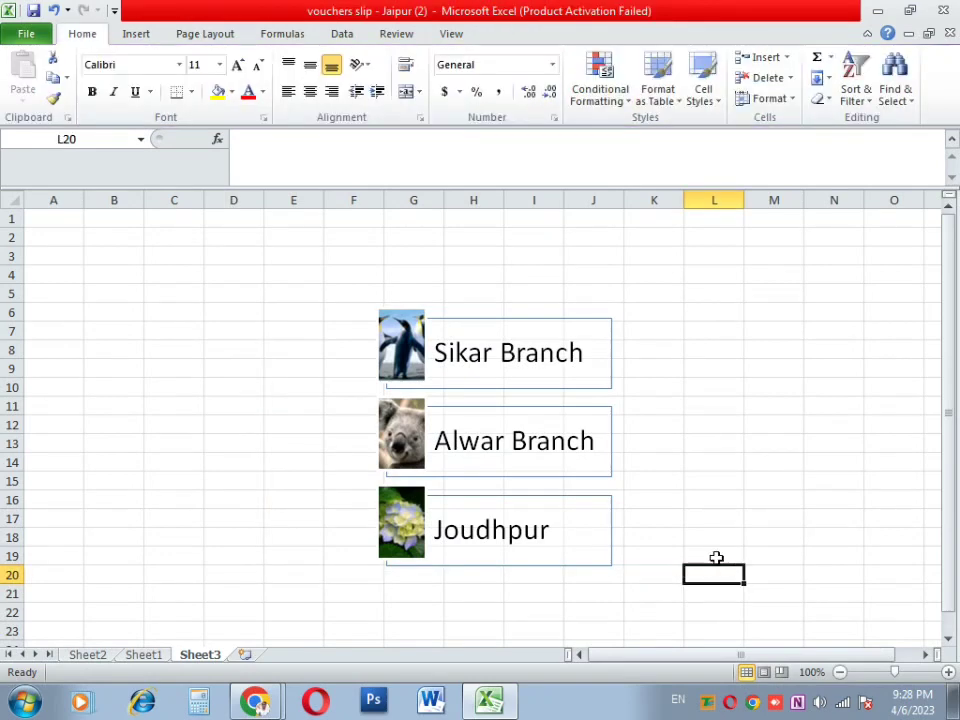
pyautogui.click(717, 567)
pyautogui.moveTo(723, 571); pyautogui.dragTo(563, 521)
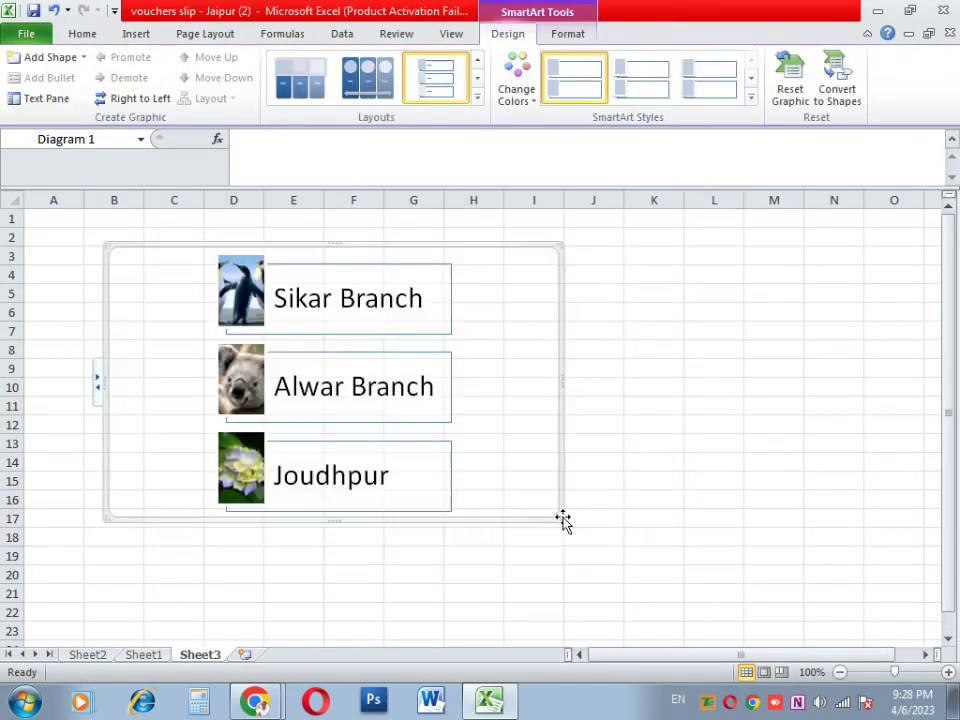
pyautogui.click(99, 384)
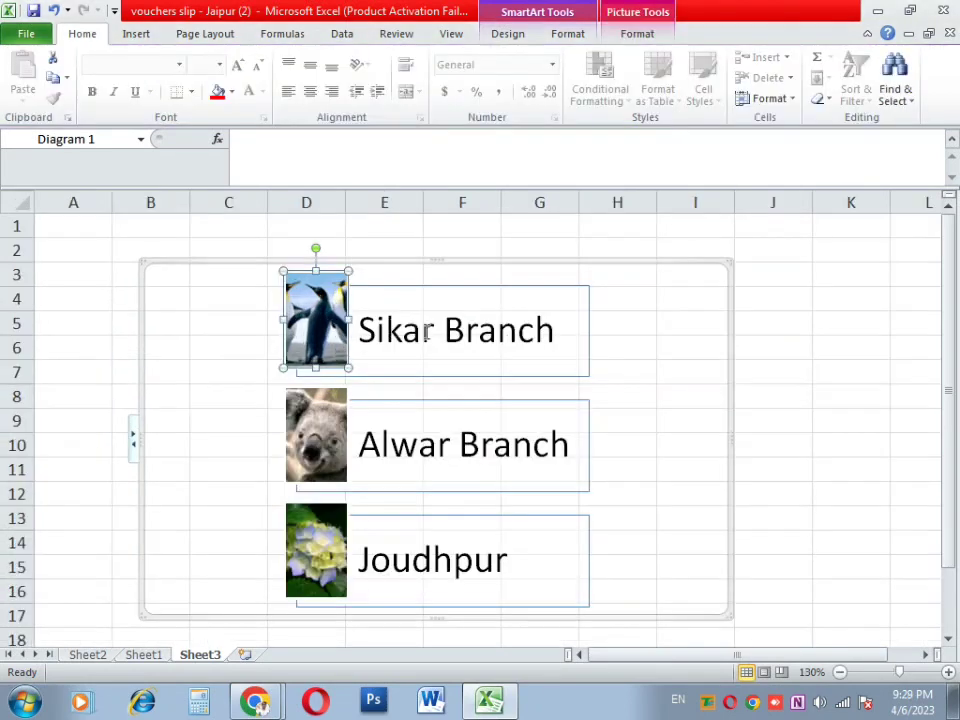
pyautogui.click(422, 368)
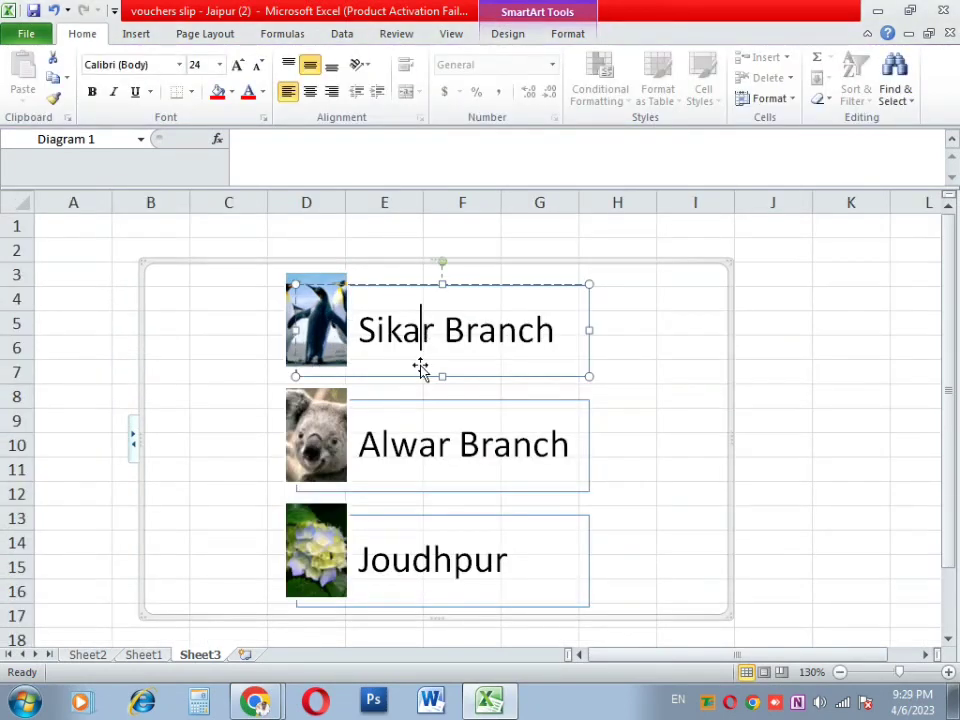
pyautogui.click(416, 452)
pyautogui.click(125, 36)
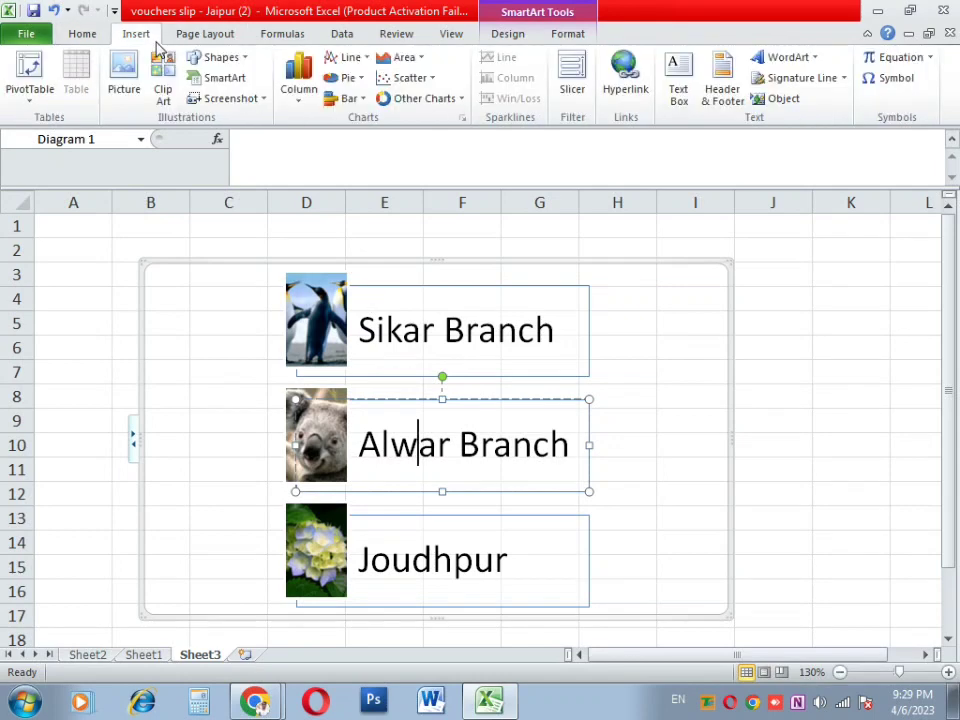
# Step: Insert a Picture Accent List SmartArt diagram and raise its middle shape
pyautogui.click(224, 79)
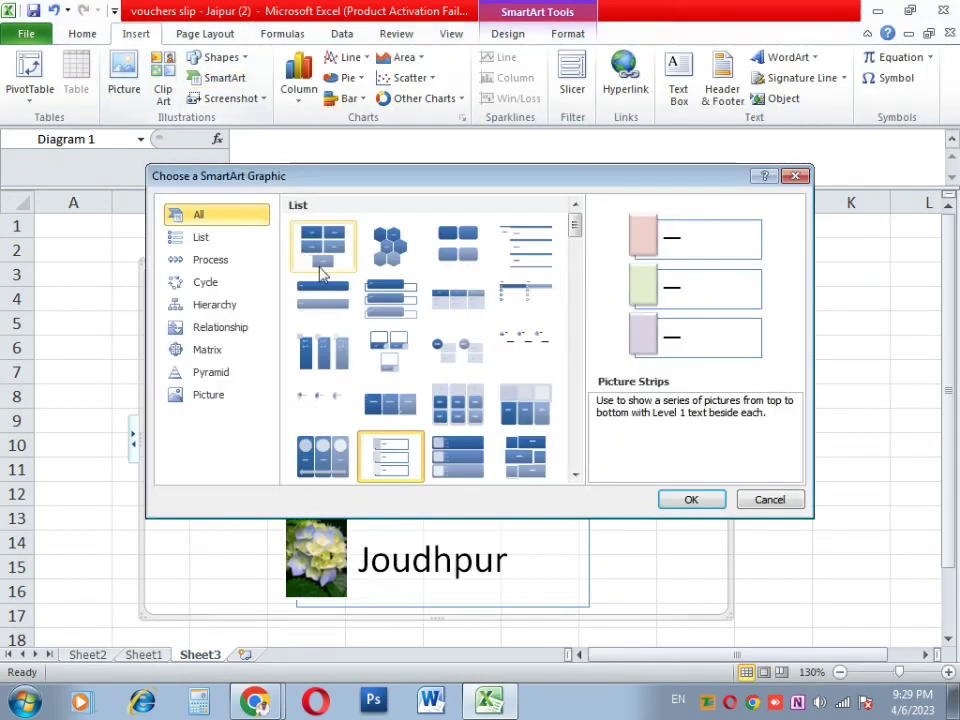
pyautogui.click(338, 370)
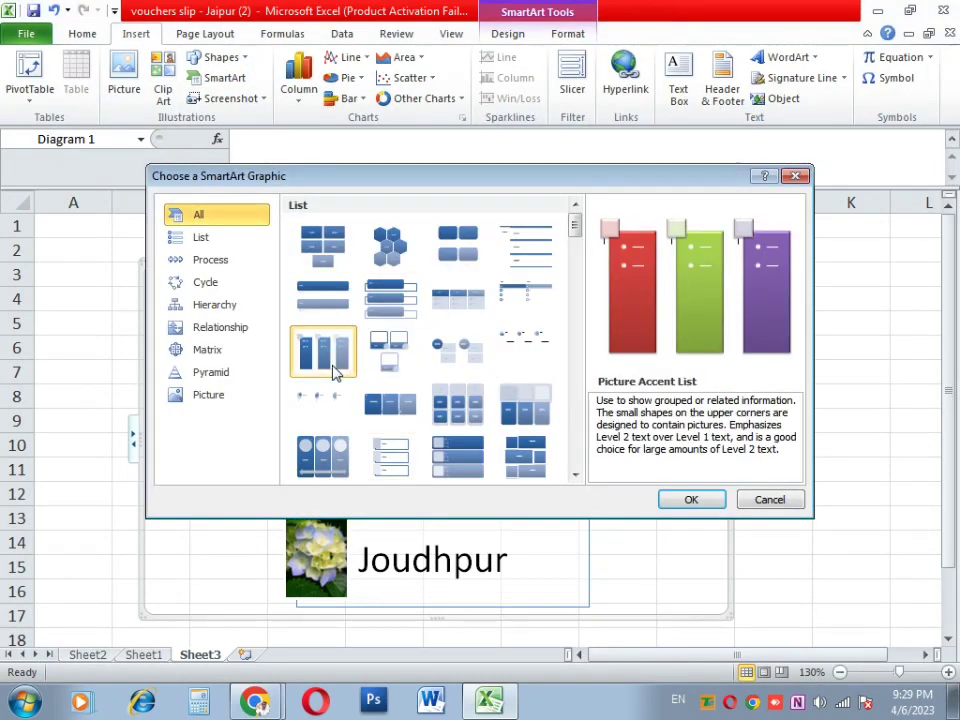
pyautogui.click(668, 499)
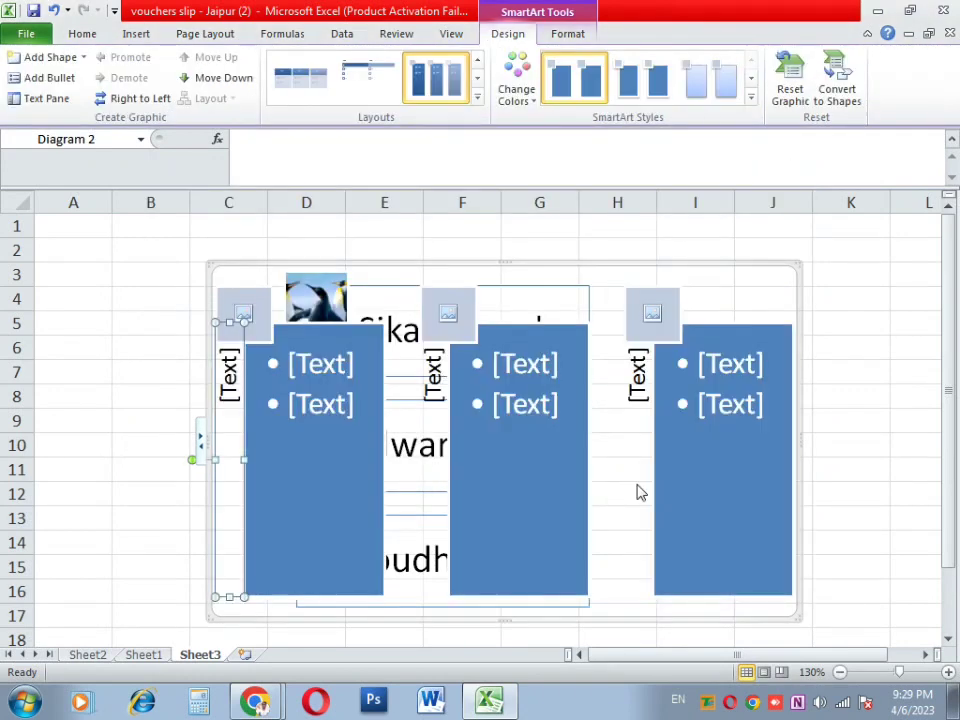
pyautogui.moveTo(527, 441); pyautogui.dragTo(517, 396)
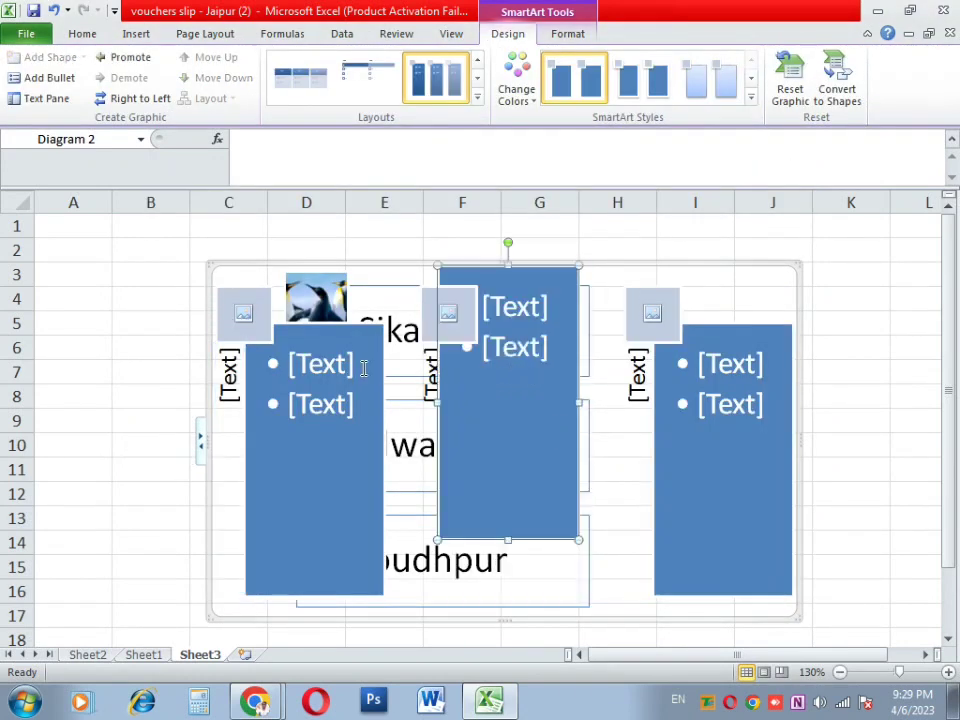
pyautogui.click(364, 368)
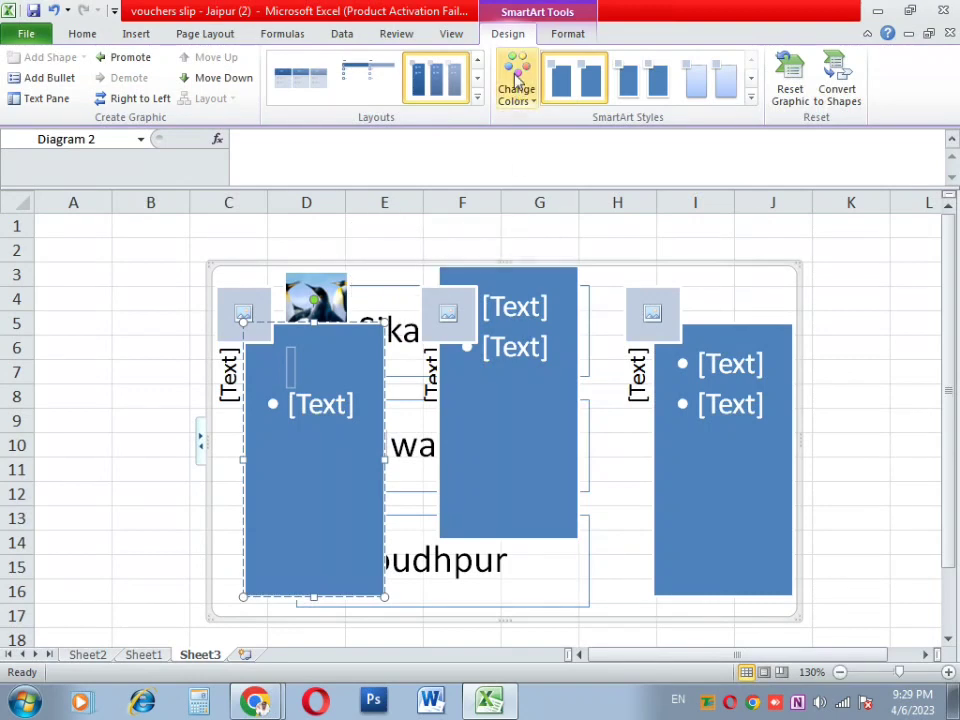
pyautogui.click(673, 444)
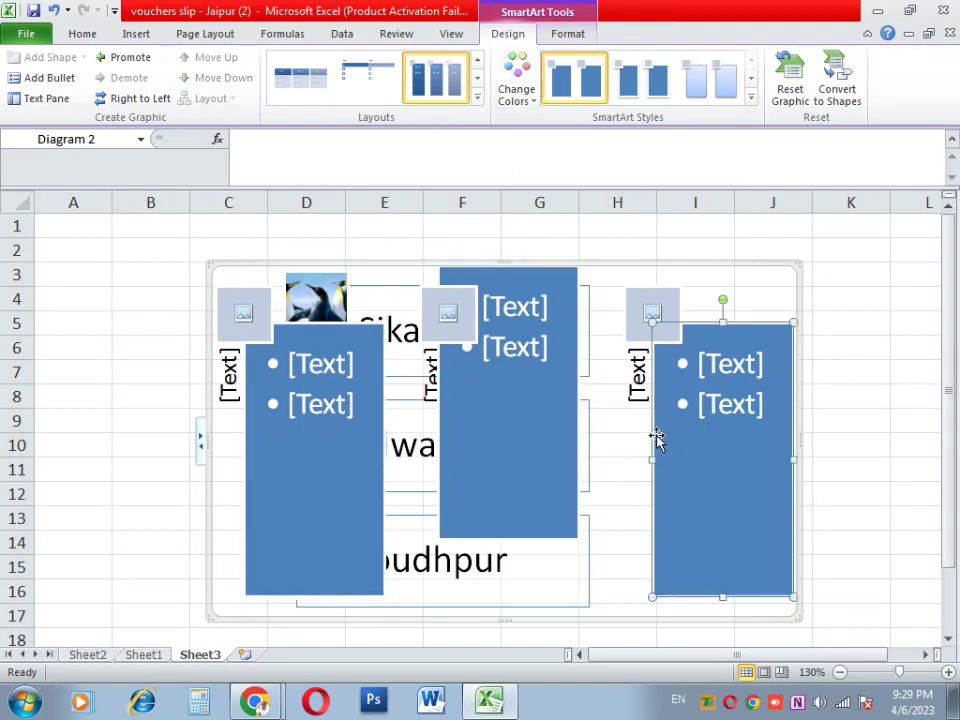
# Step: Fill the middle, first and right picture slots with Koala, Tulips and Lighthouse
pyautogui.click(462, 334)
pyautogui.doubleClick(332, 225)
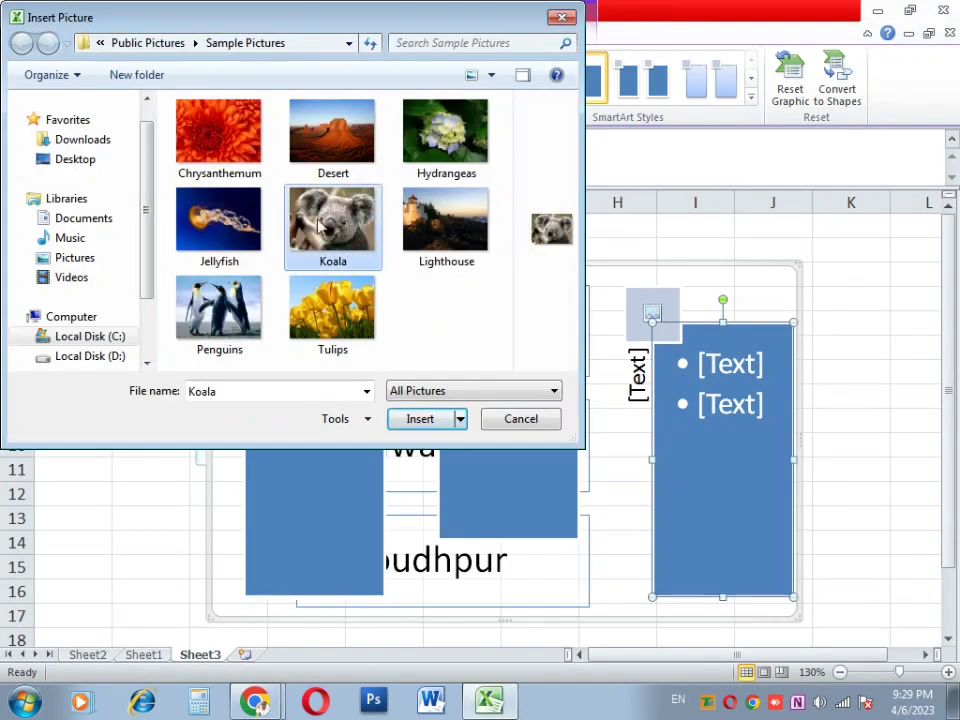
pyautogui.click(232, 315)
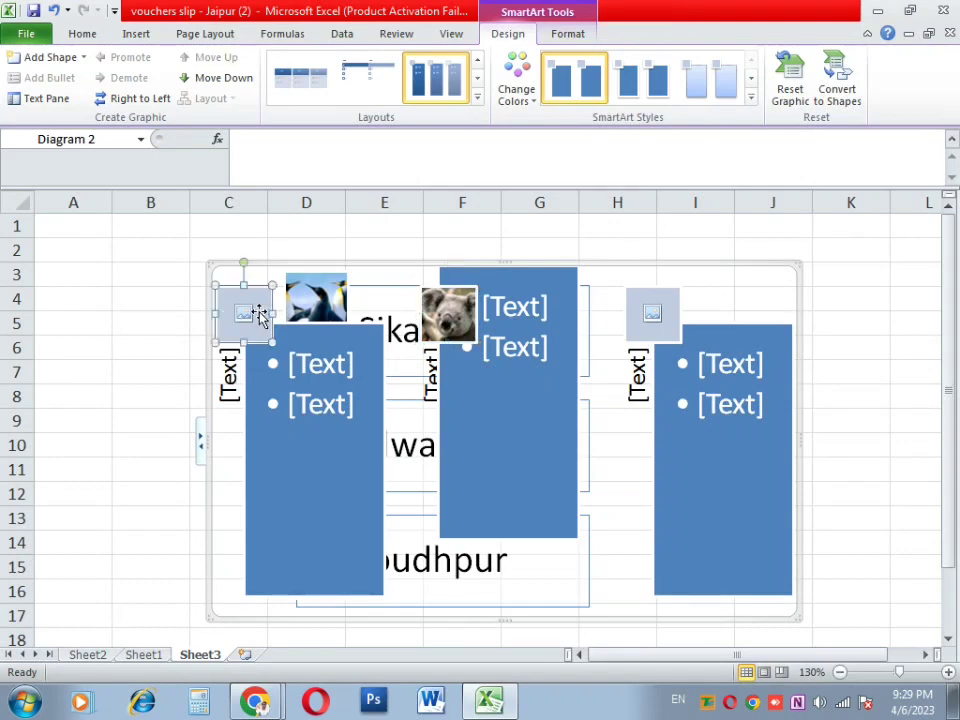
pyautogui.click(248, 318)
pyautogui.doubleClick(332, 304)
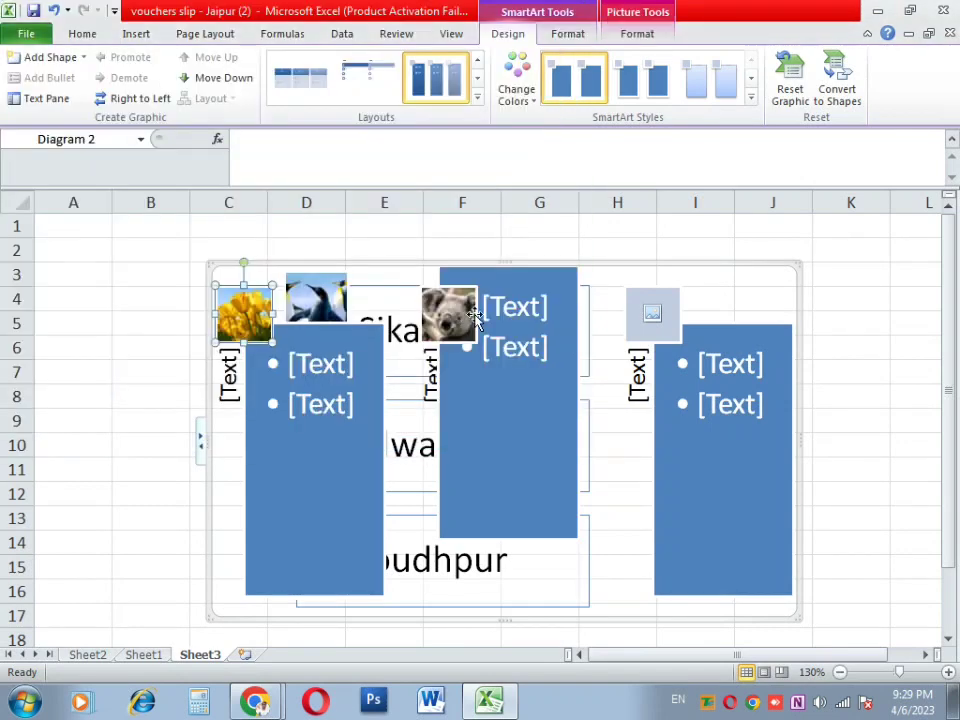
pyautogui.click(634, 311)
pyautogui.click(648, 316)
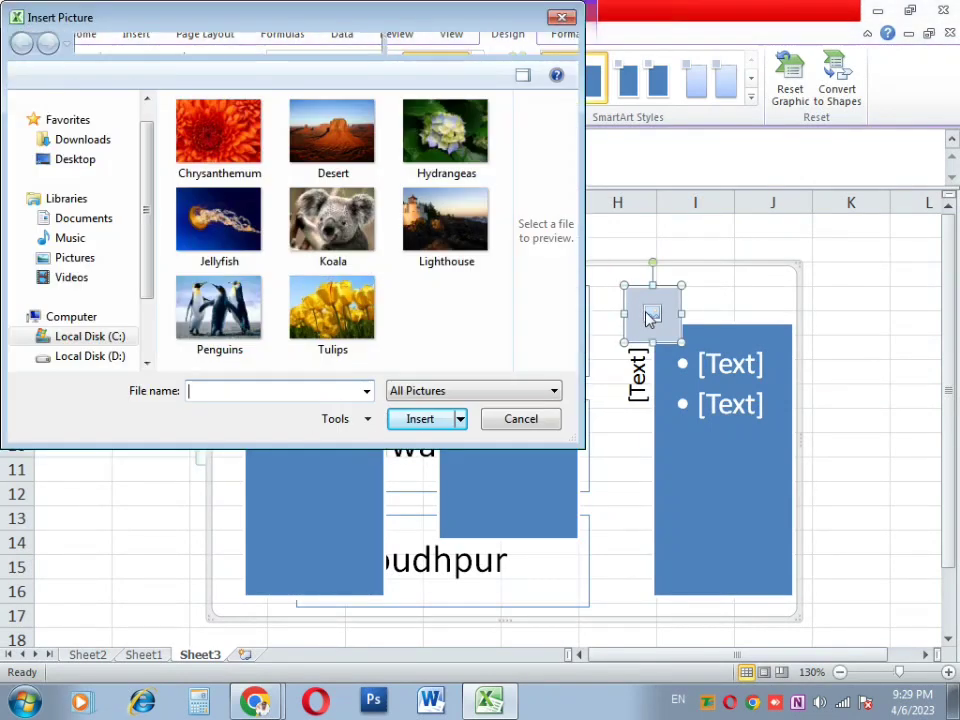
pyautogui.doubleClick(446, 214)
pyautogui.click(306, 405)
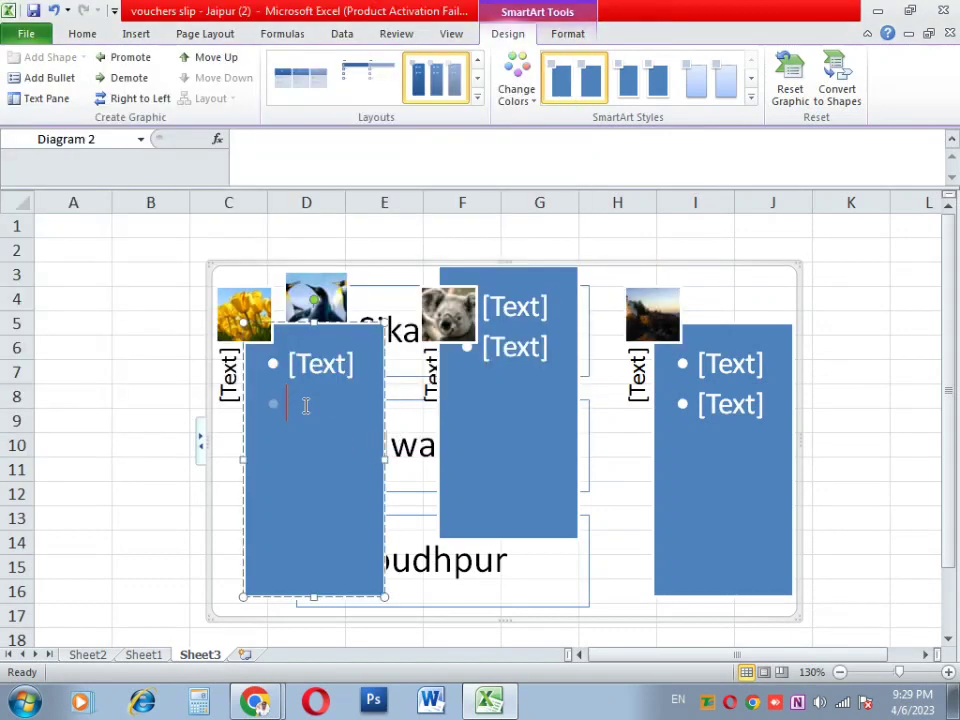
# Step: Type filler bullet lines into the first shape and filler text into the middle shape
pyautogui.write('vcxvcvcxxvc')
pyautogui.press('Return')
pyautogui.write('vxcv')
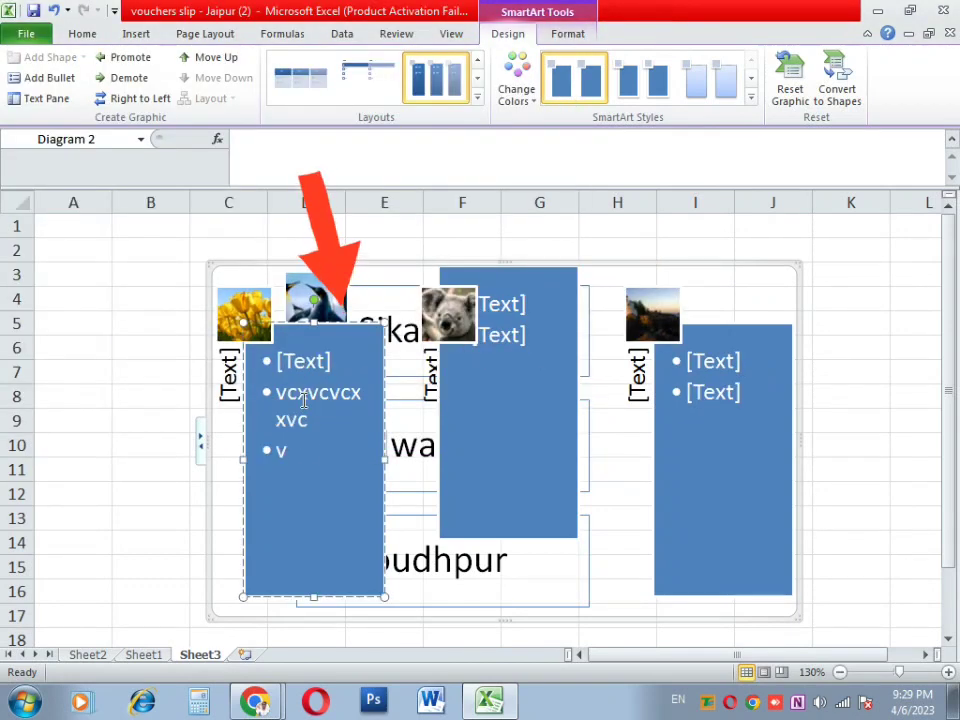
pyautogui.press('Return')
pyautogui.write('xcvxc')
pyautogui.press('Return')
pyautogui.write('vxc')
pyautogui.press('Return')
pyautogui.write('v')
pyautogui.press('Return')
pyautogui.write('xcv')
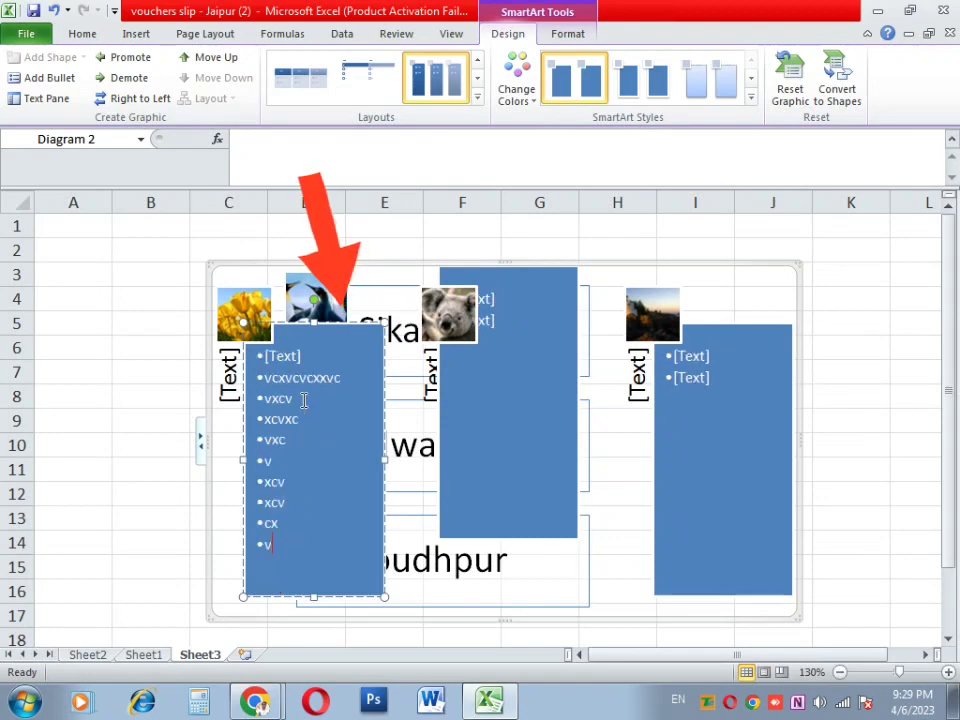
pyautogui.click(481, 322)
pyautogui.write('vcxvcxcv')
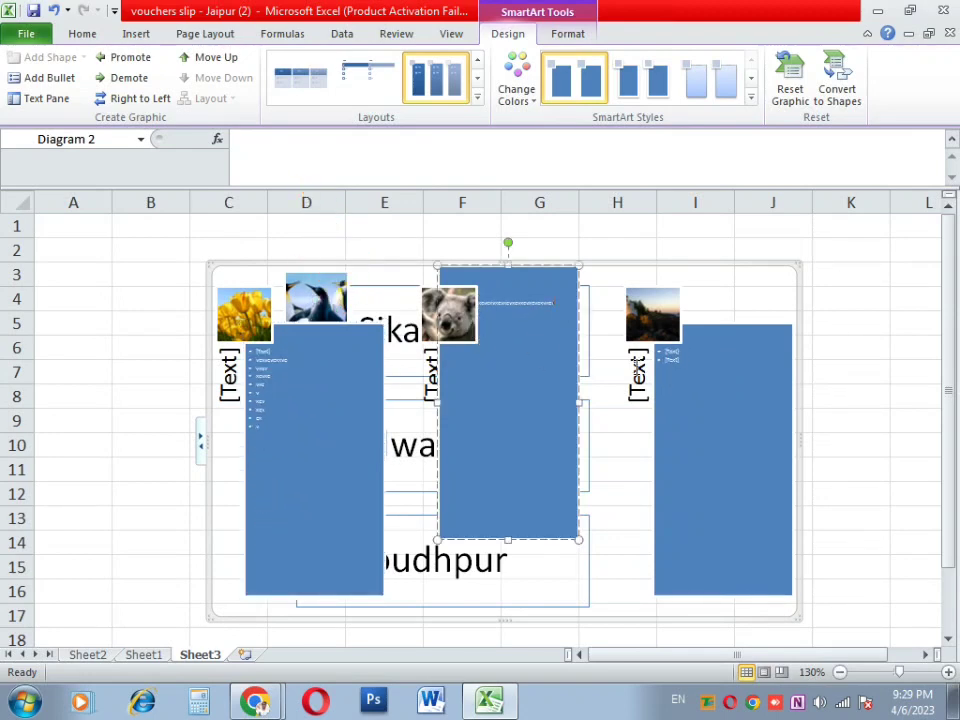
# Step: Drag the right diagram shape upward and return to Sheet1
pyautogui.click(724, 385)
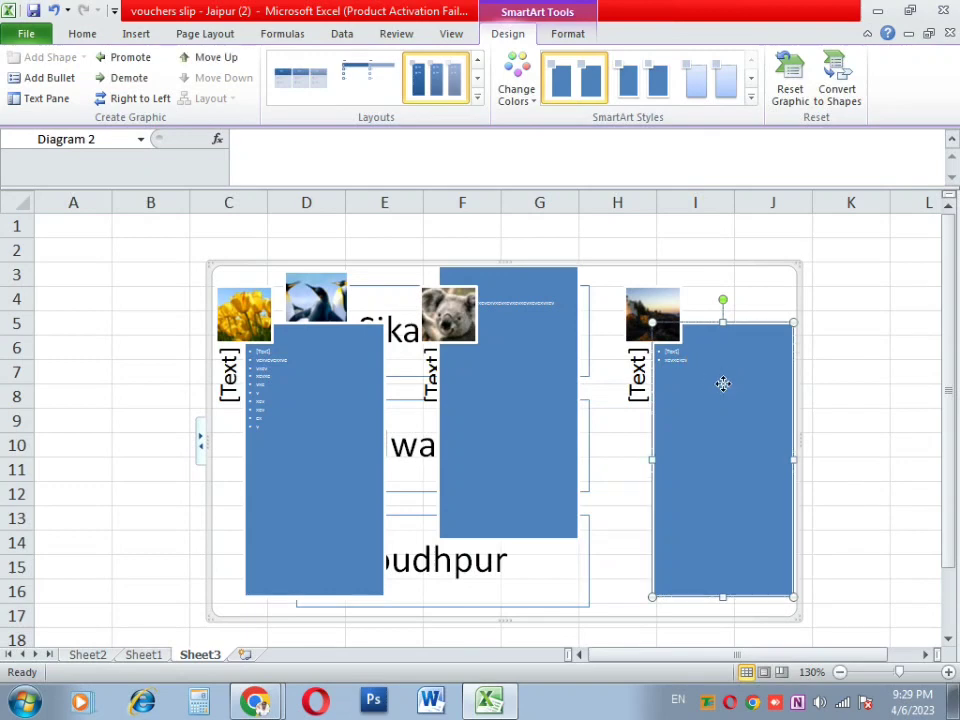
pyautogui.moveTo(722, 384); pyautogui.dragTo(721, 337)
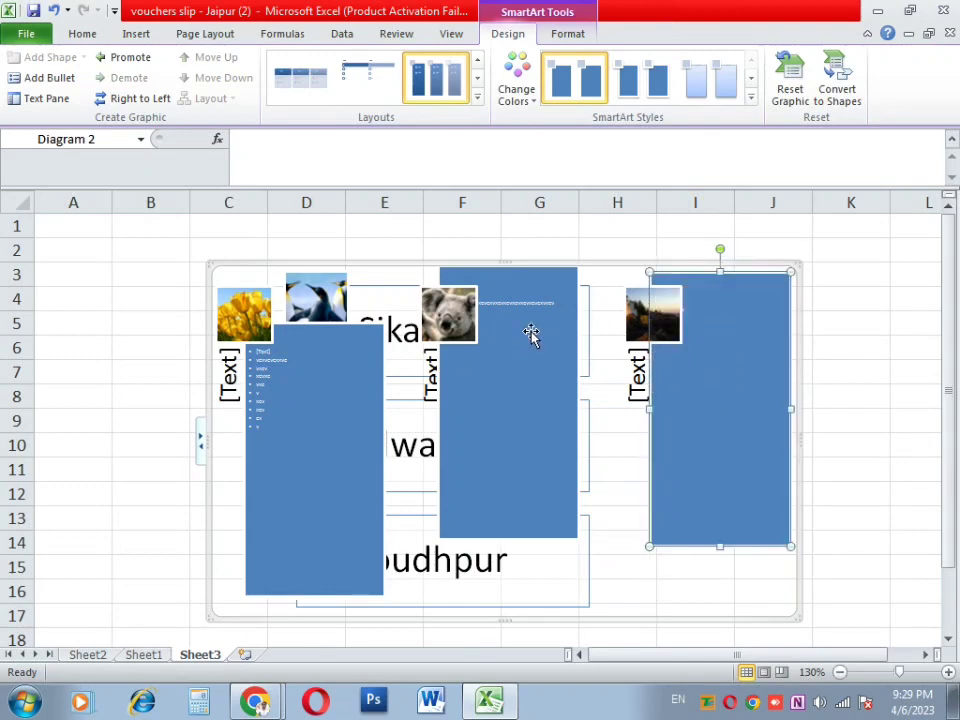
pyautogui.click(143, 654)
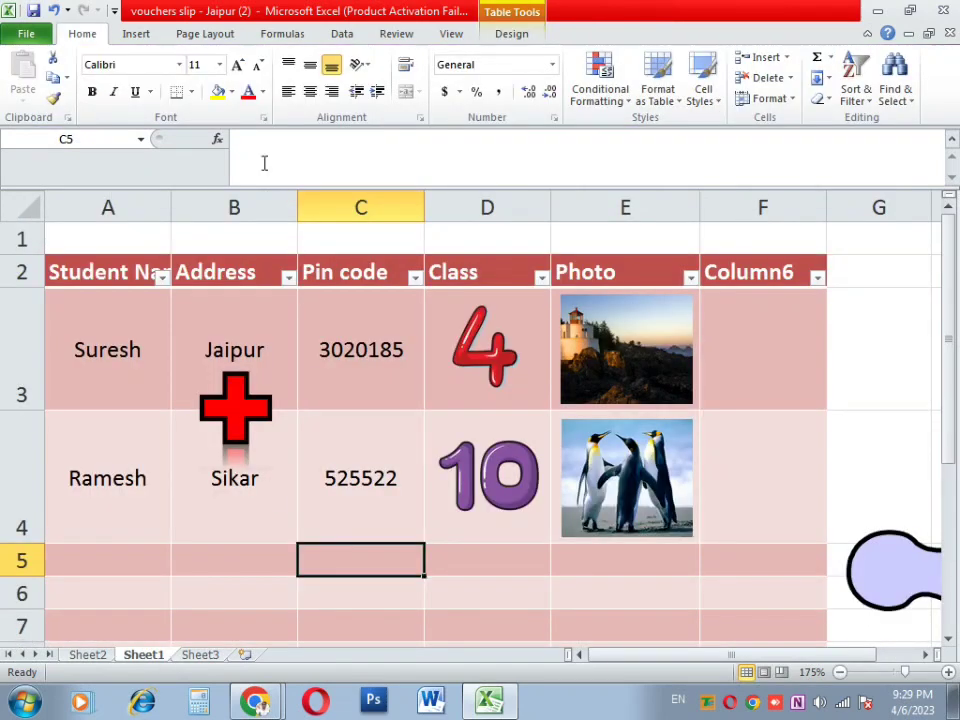
# Step: Insert a Screen Clipping of the browser recorder window as a picture on Sheet1
pyautogui.click(140, 33)
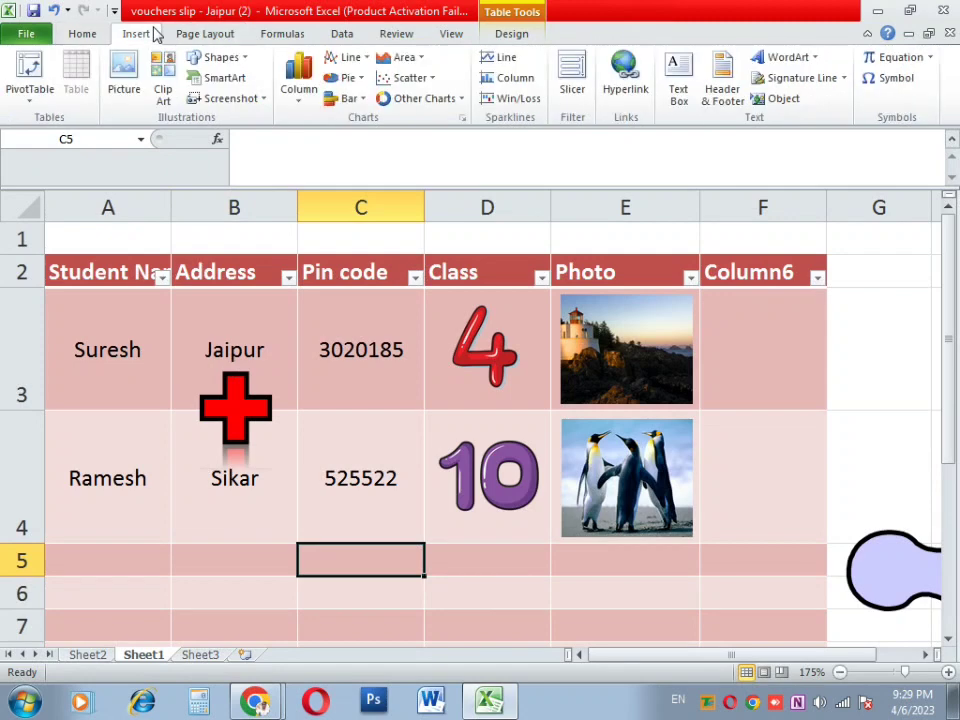
pyautogui.click(254, 100)
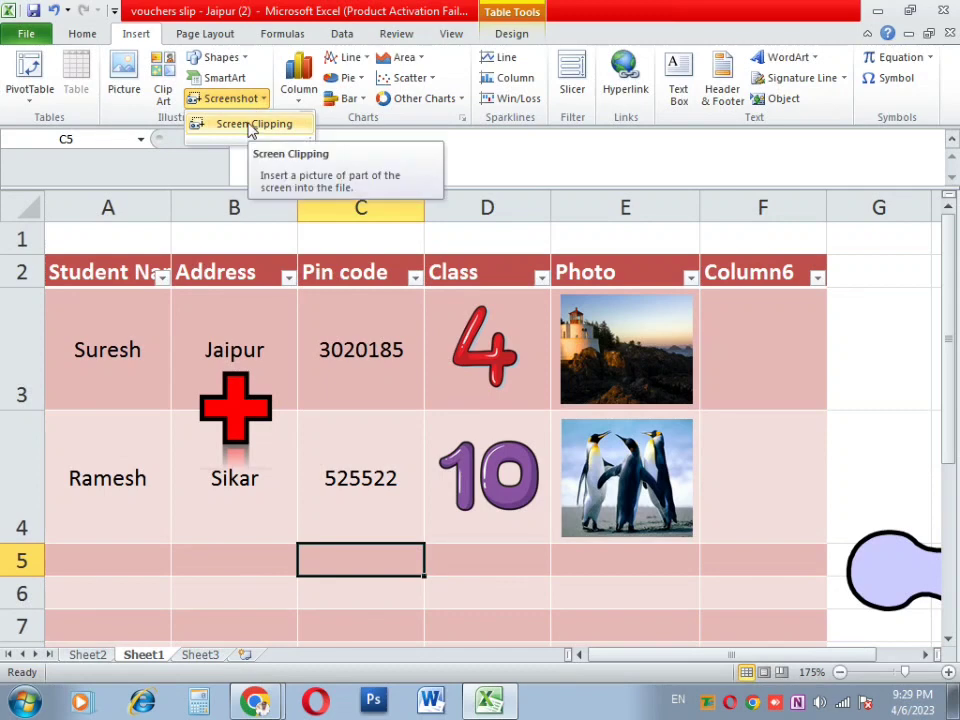
pyautogui.click(252, 127)
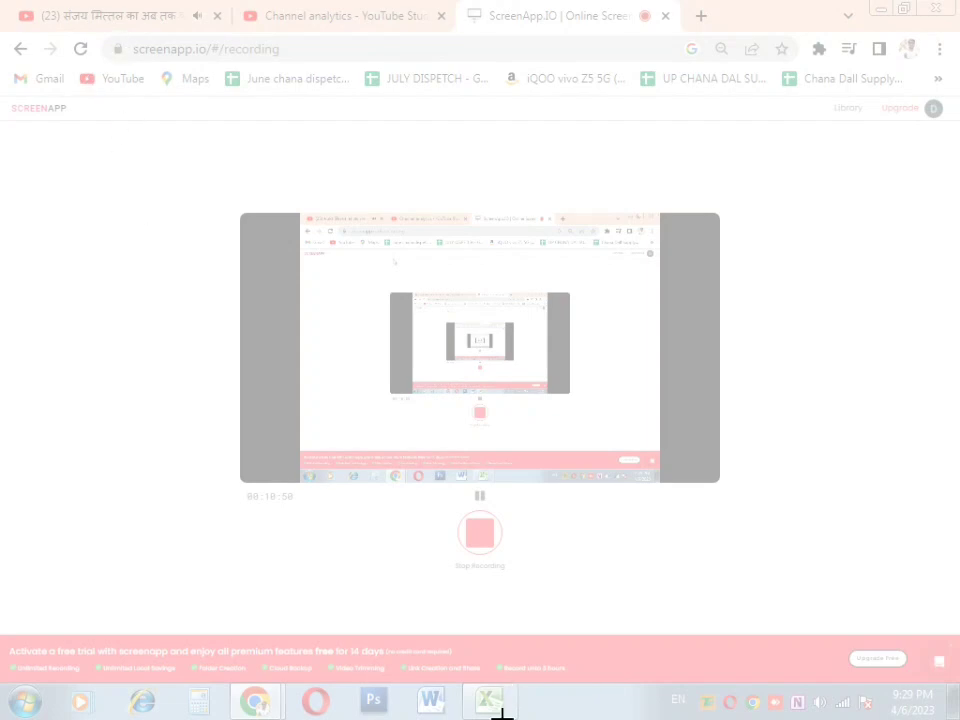
pyautogui.moveTo(75, 120); pyautogui.dragTo(531, 408)
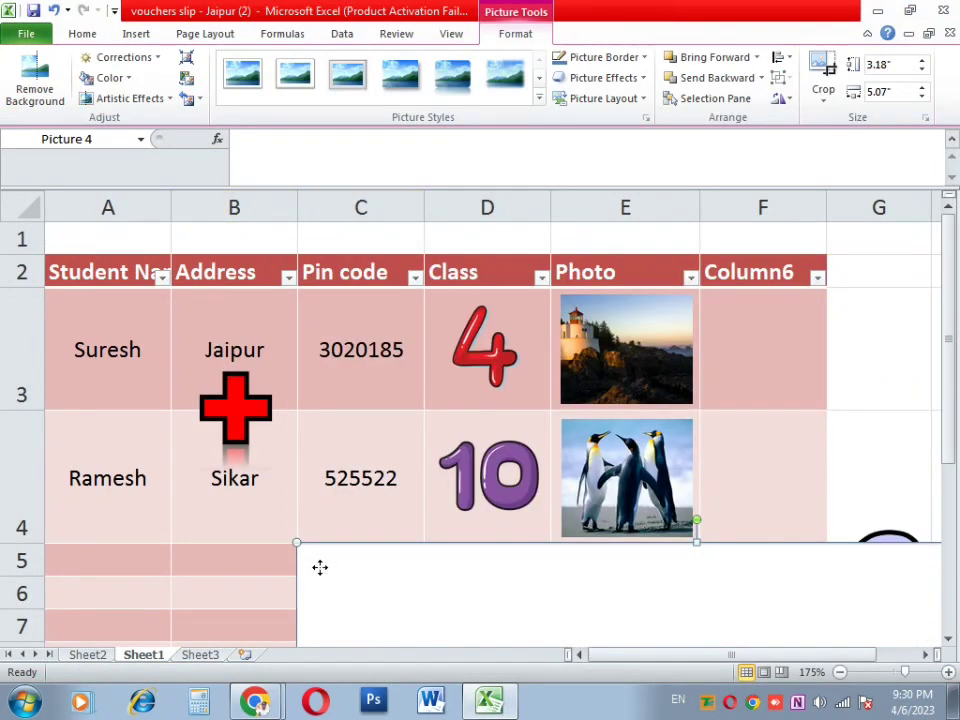
# Step: Drag the screenshot over the table, resize it to 1.32 by 2.1 inches, then delete it
pyautogui.moveTo(317, 568); pyautogui.dragTo(582, 464)
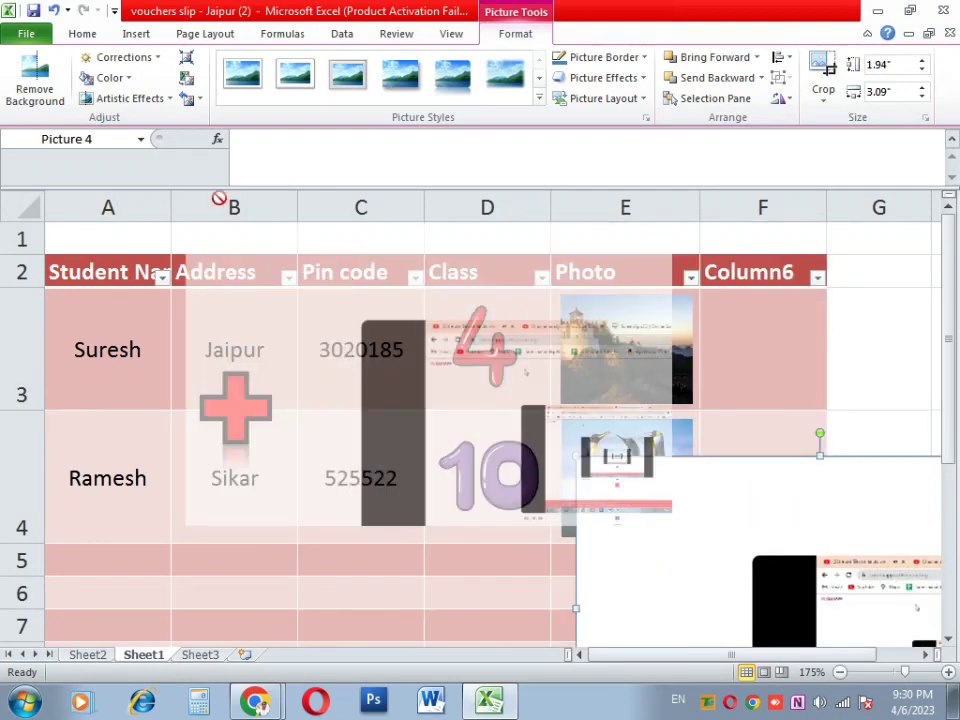
pyautogui.moveTo(860, 578); pyautogui.dragTo(285, 236)
pyautogui.moveTo(298, 283); pyautogui.dragTo(493, 352)
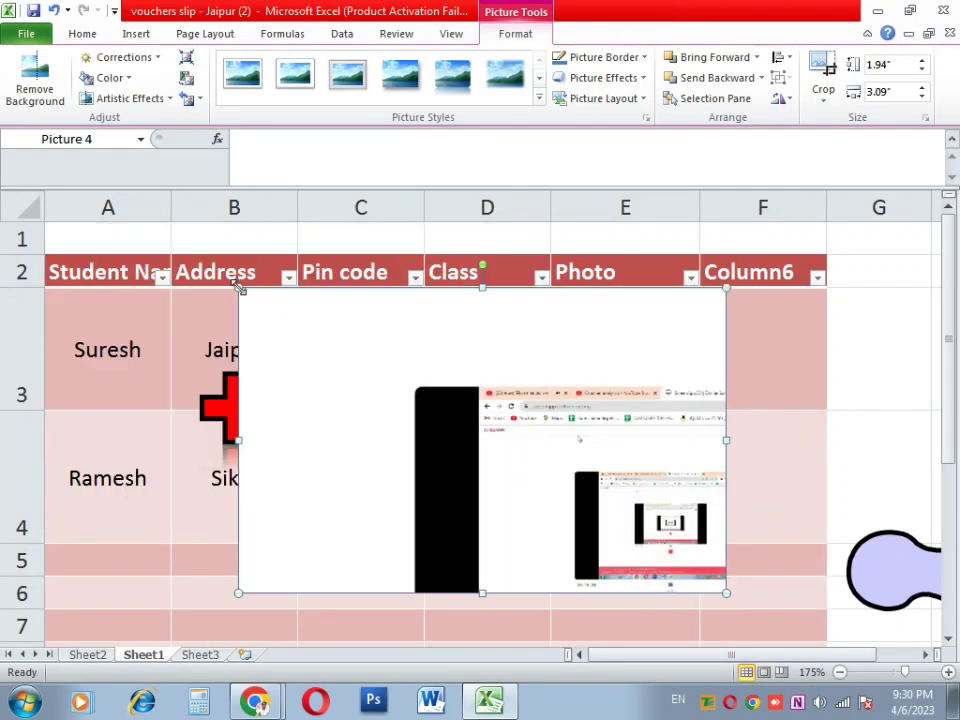
pyautogui.moveTo(240, 288); pyautogui.dragTo(394, 386)
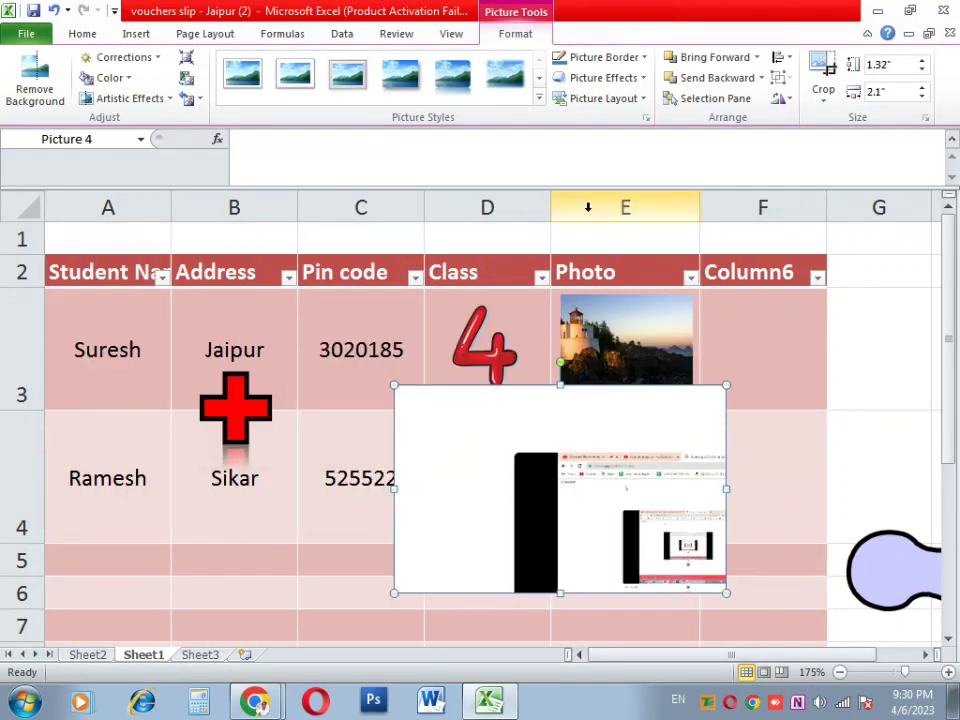
pyautogui.click(140, 33)
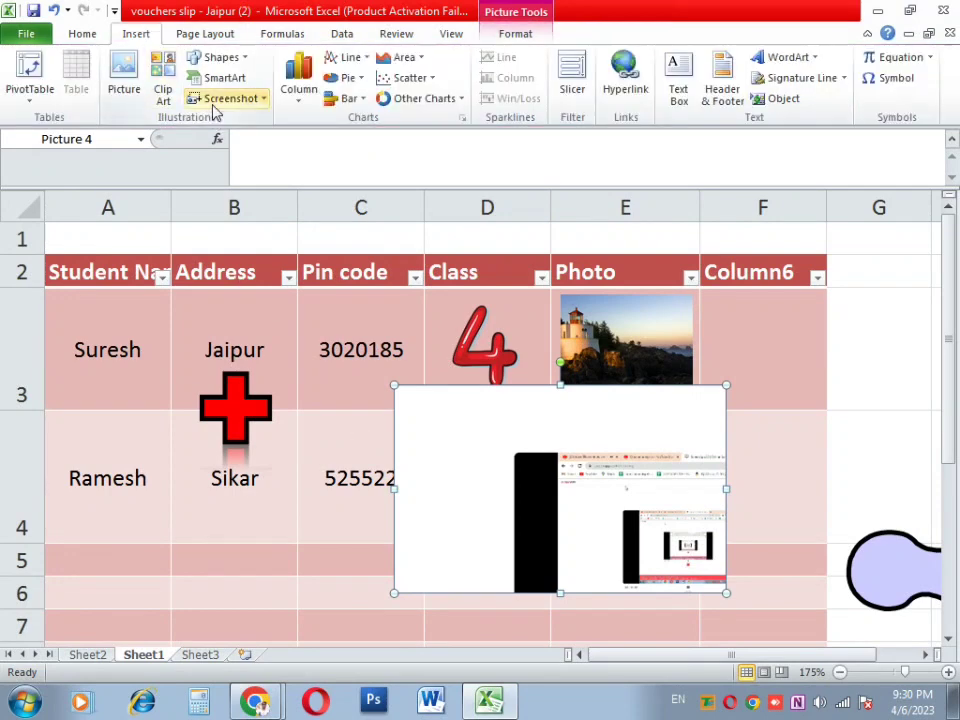
pyautogui.press('Delete')
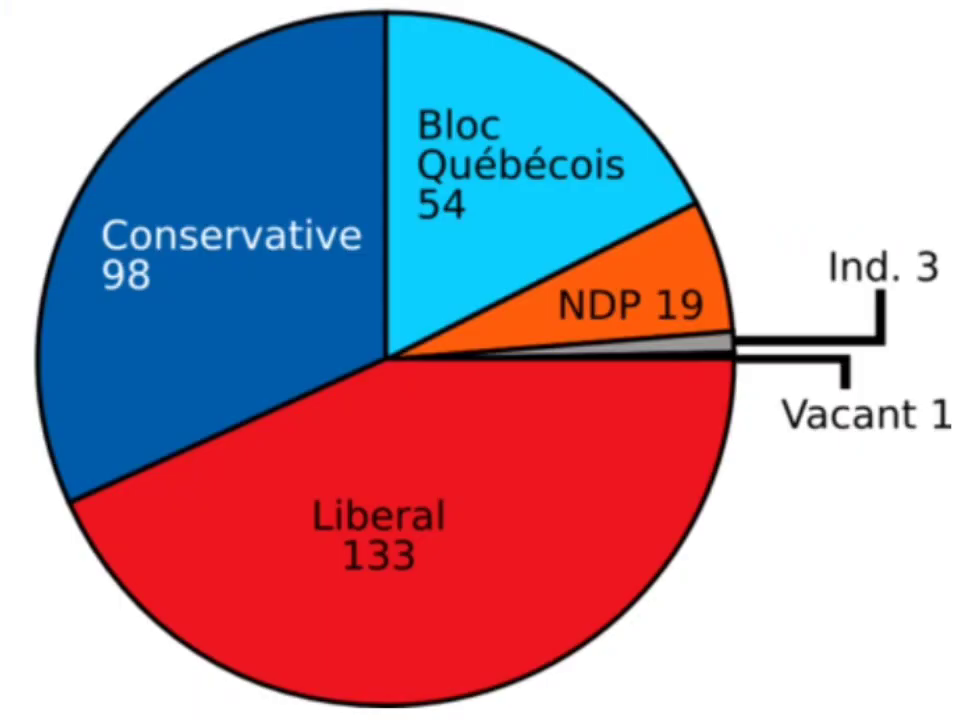
# Step: Show the Column chart gallery with 2-D, 3-D, Cylinder, Cone and Pyramid types
pyautogui.click(298, 80)
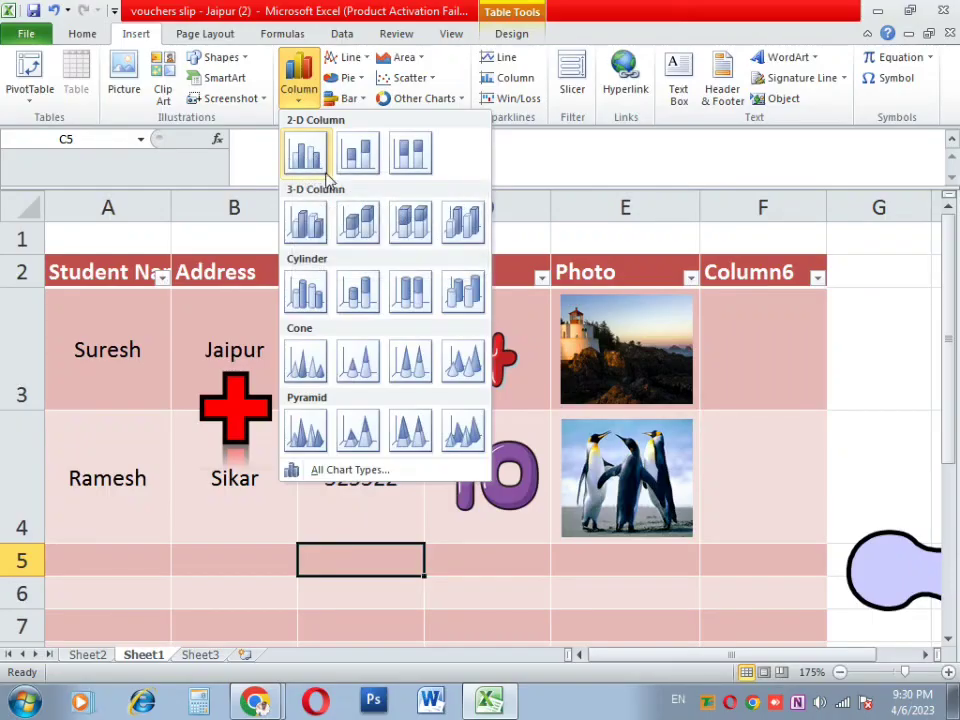
pyautogui.click(368, 60)
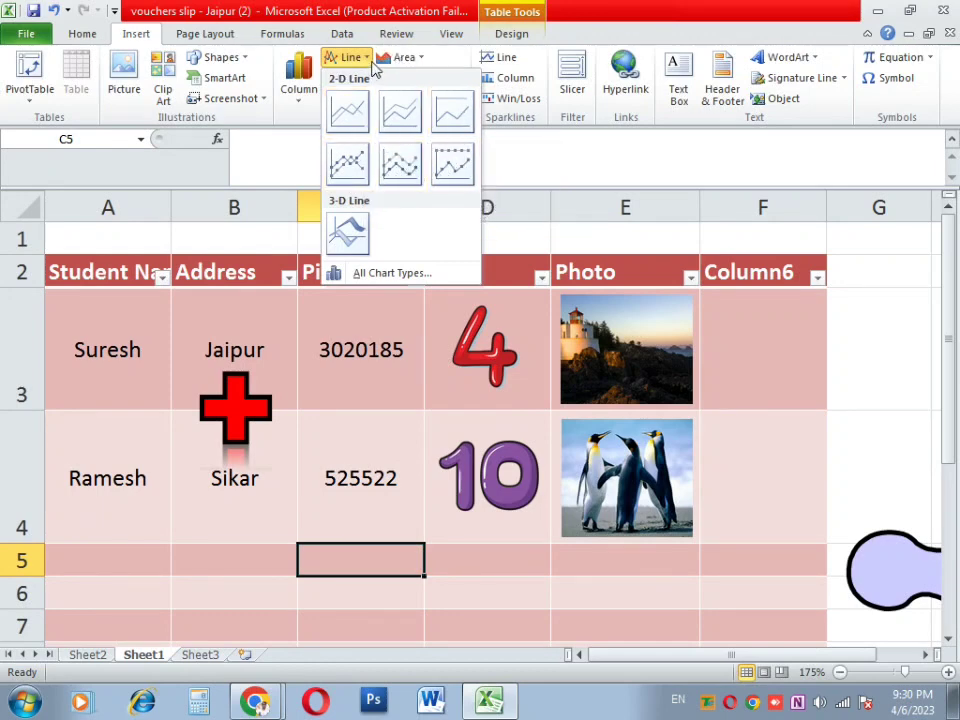
pyautogui.click(373, 64)
pyautogui.click(367, 80)
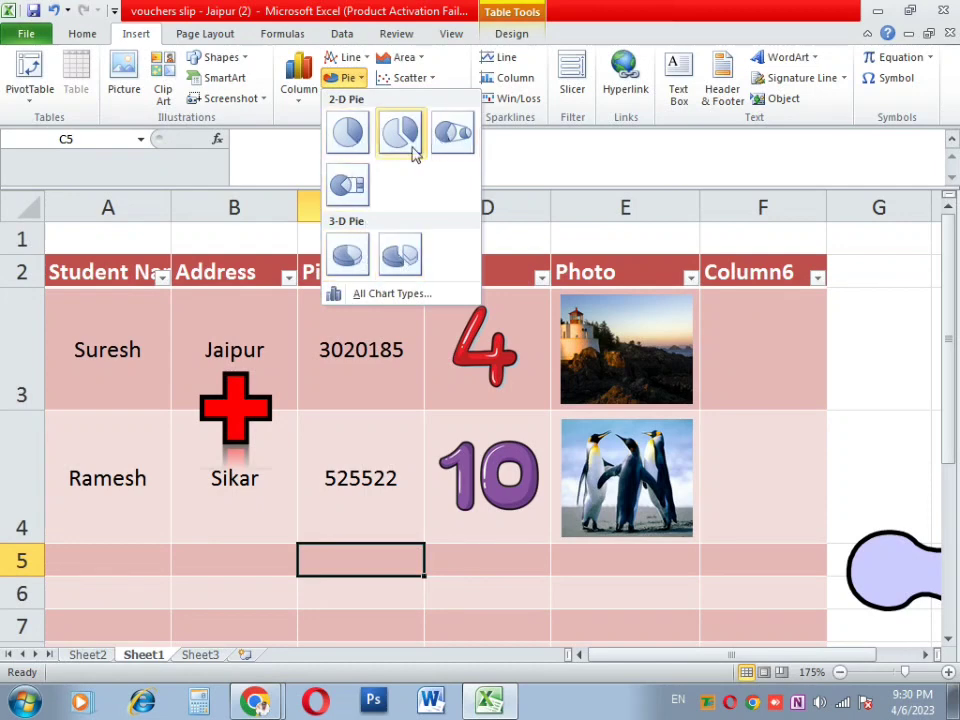
pyautogui.click(360, 82)
pyautogui.click(356, 100)
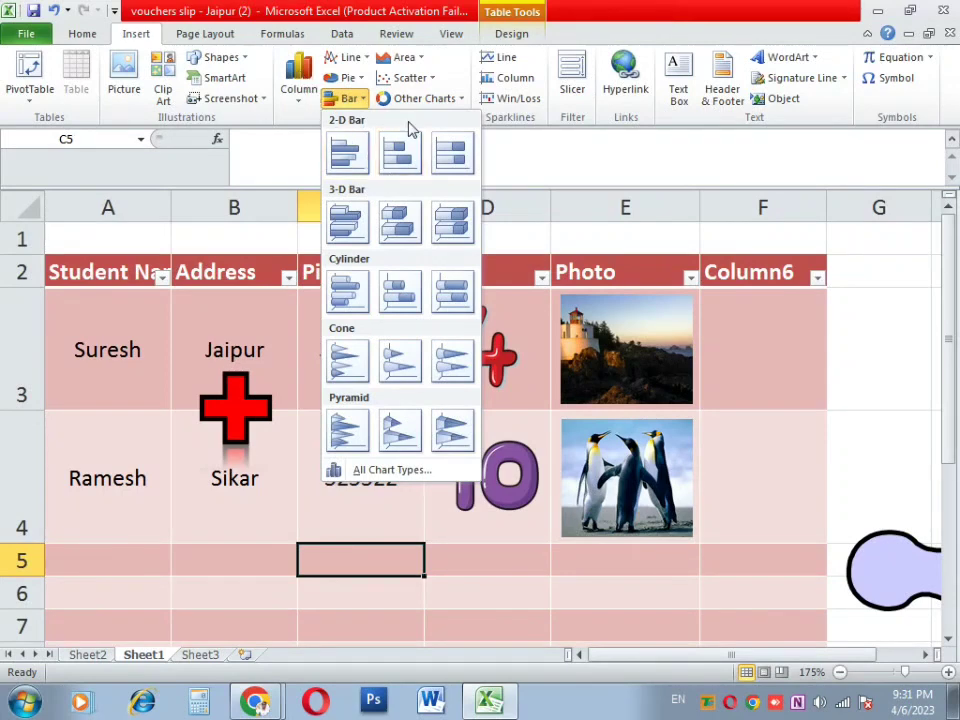
pyautogui.click(421, 60)
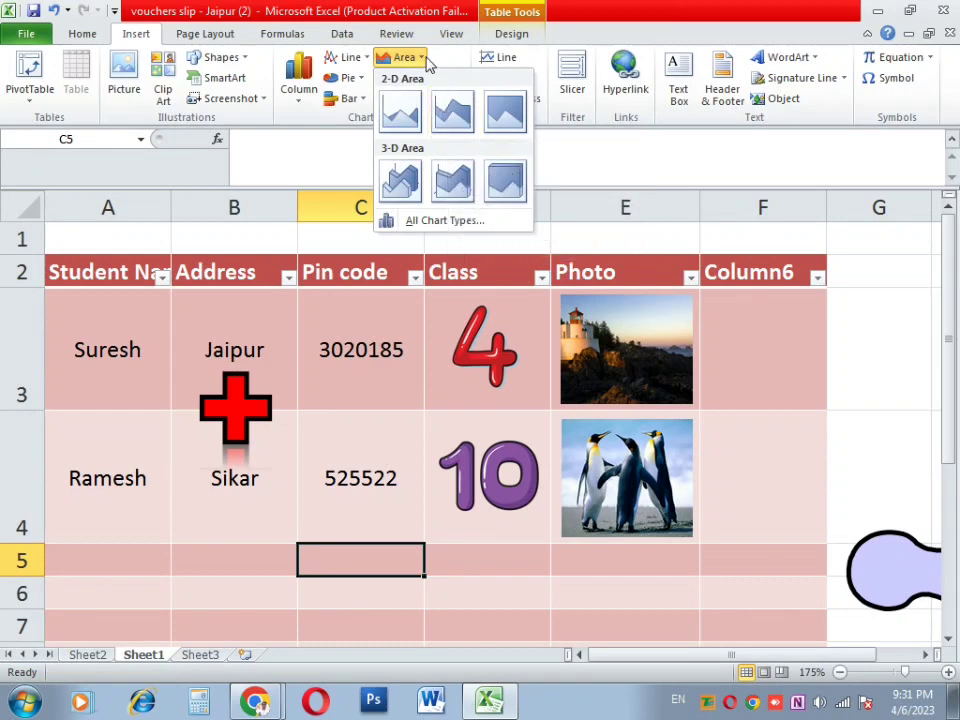
pyautogui.click(425, 60)
pyautogui.click(434, 79)
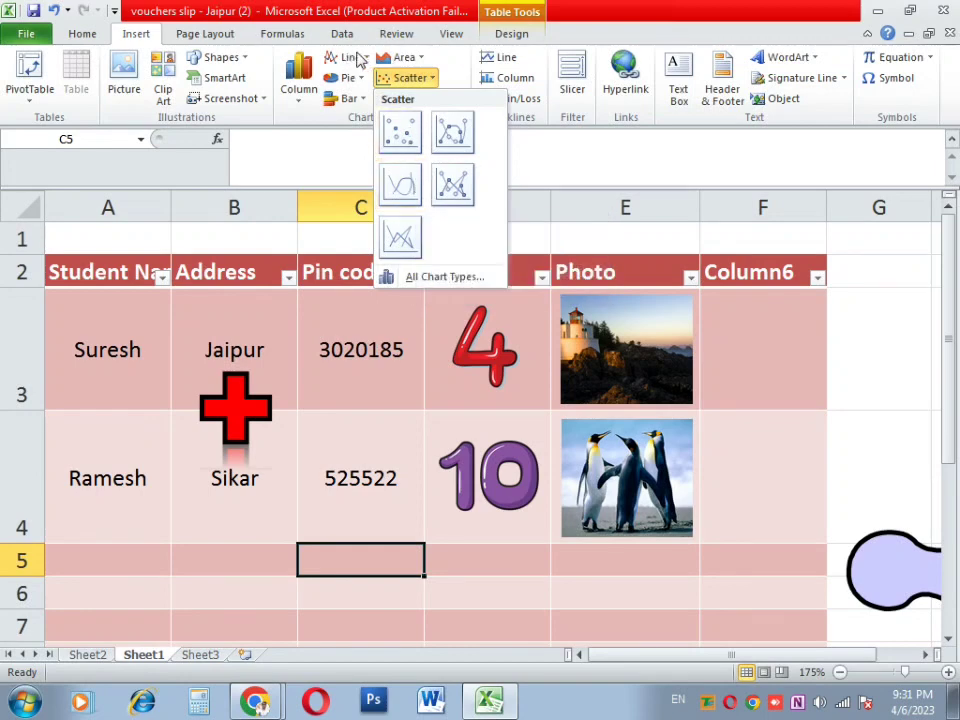
pyautogui.click(429, 77)
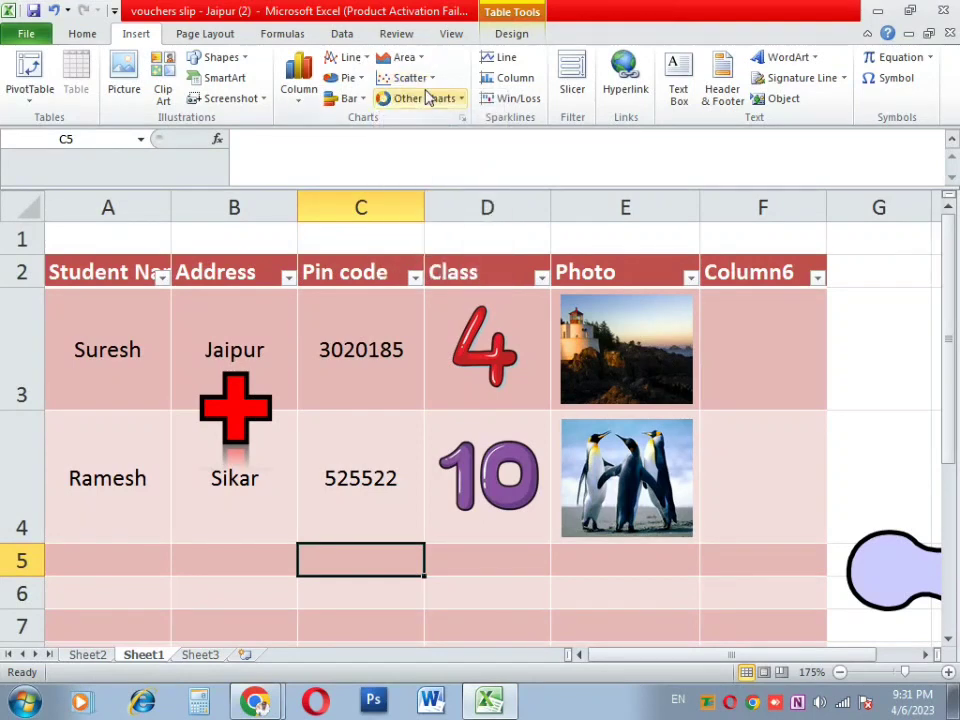
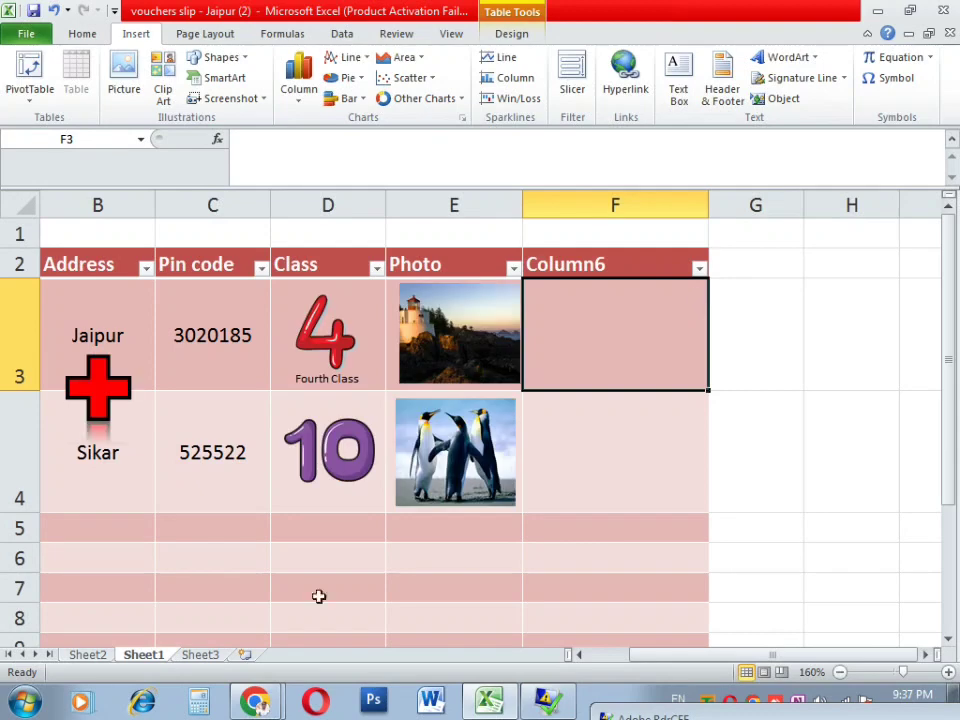
# Step: Switch to Sheet2's cash voucher and preview its printed page
pyautogui.click(97, 656)
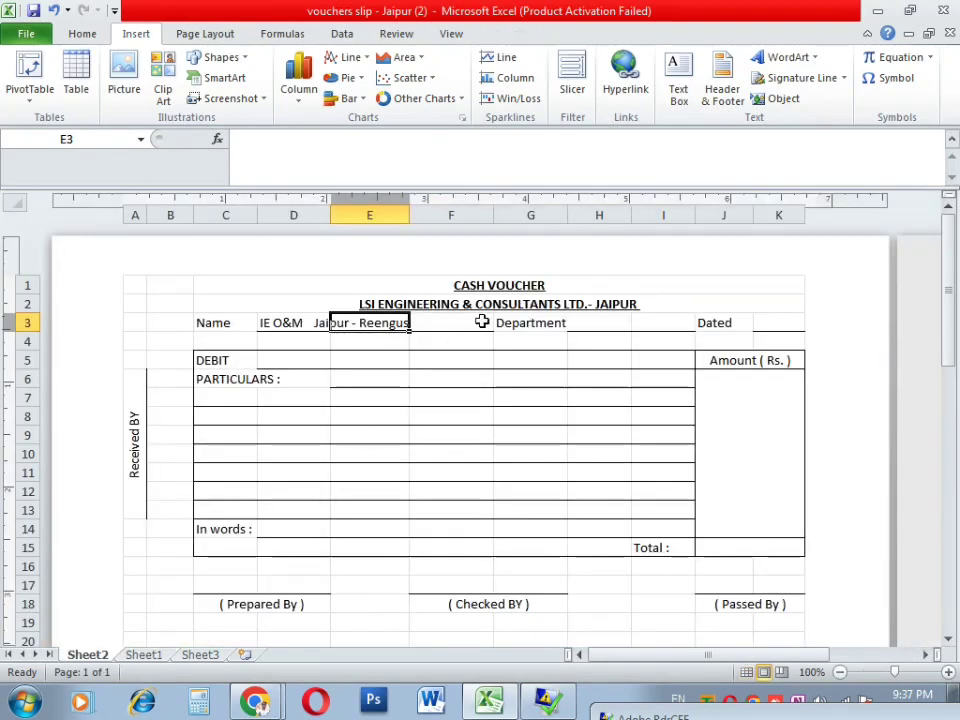
pyautogui.click(491, 422)
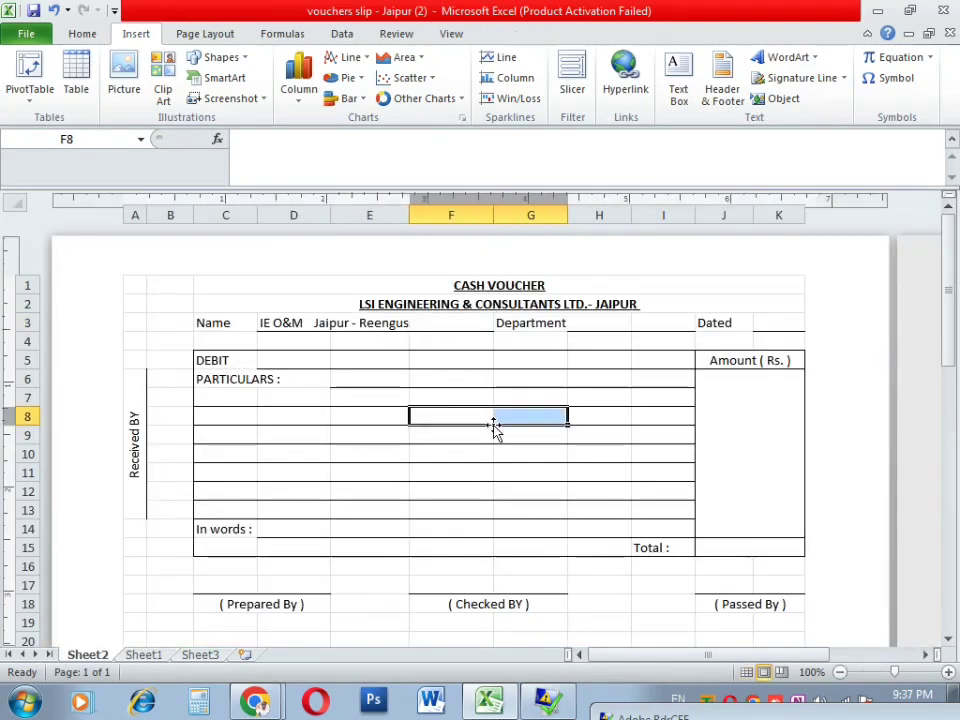
pyautogui.hotkey('ctrl', 'p')
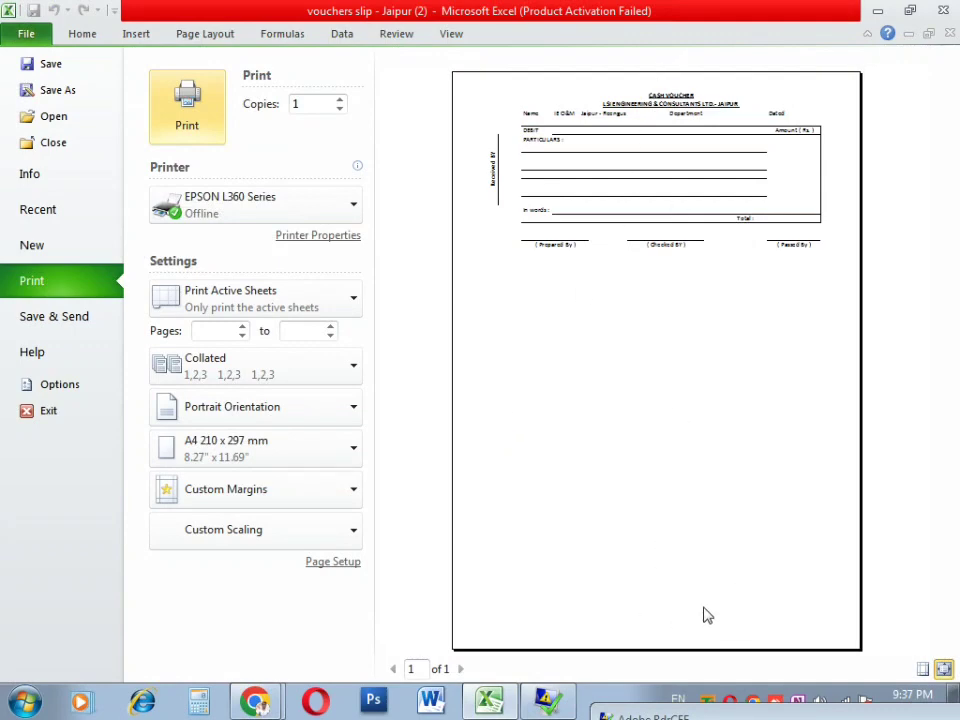
pyautogui.press('Escape')
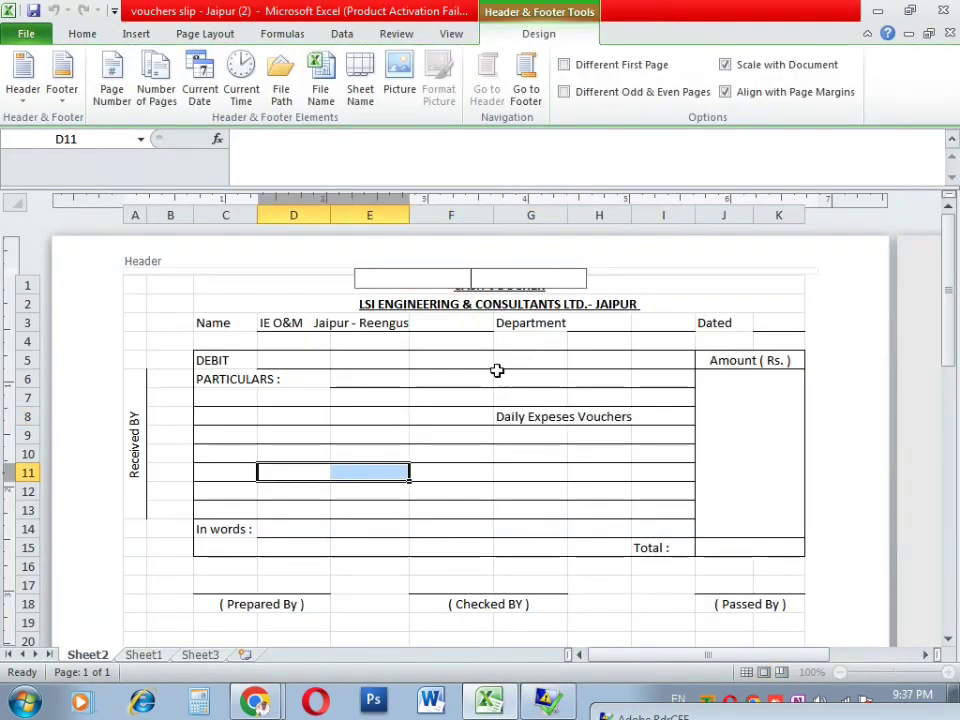
# Step: Put test text 'fdfdf' in the page header, preview it, then delete it
pyautogui.write('fdfdf')
pyautogui.click(497, 373)
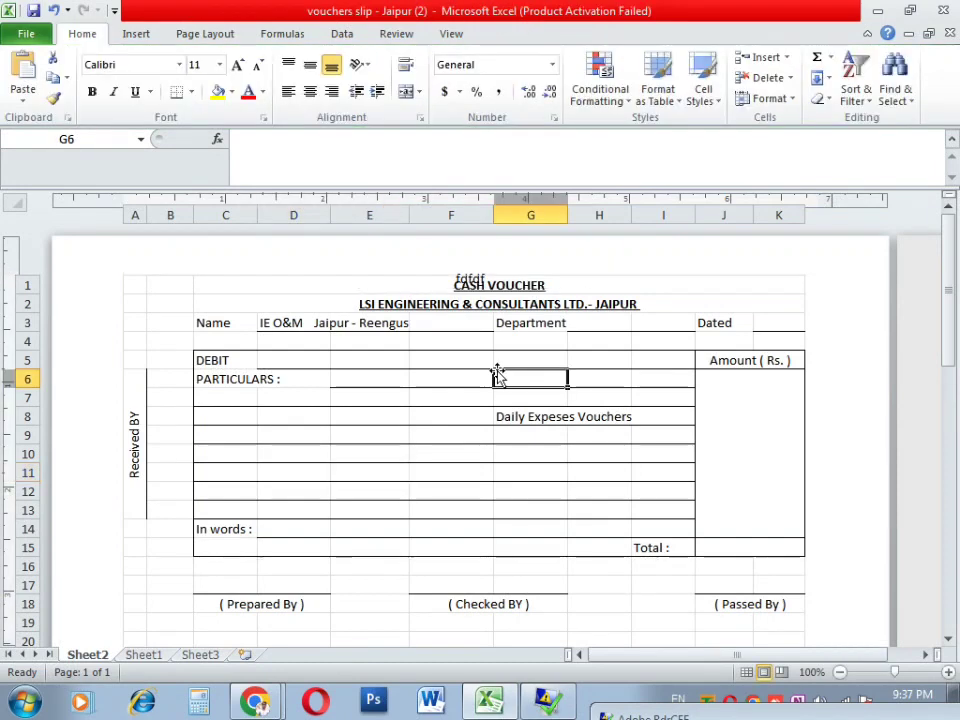
pyautogui.hotkey('ctrl', 'p')
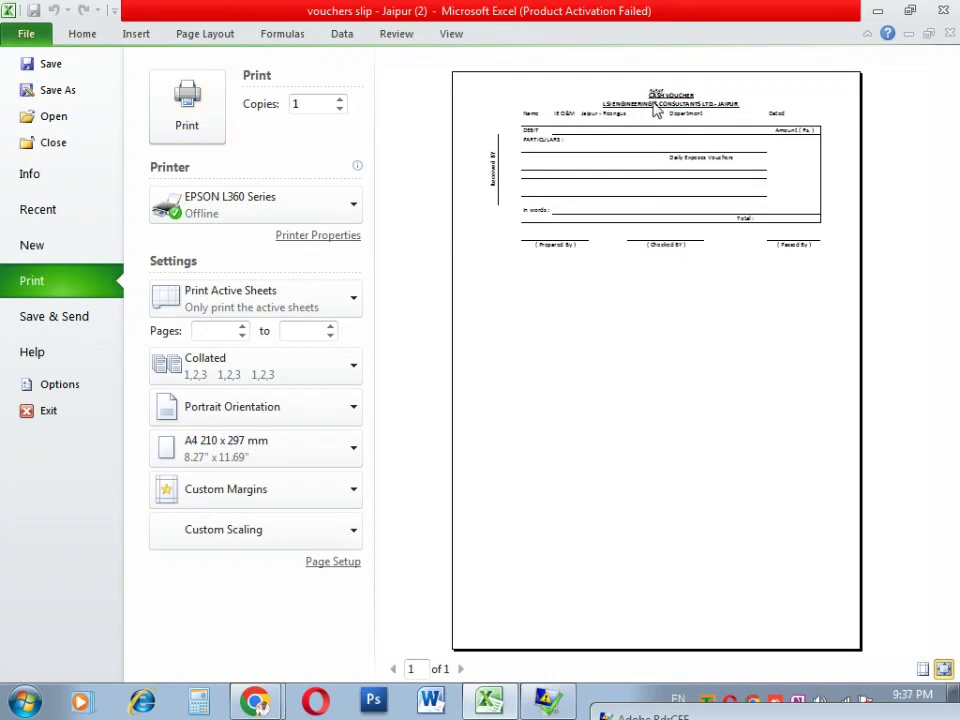
pyautogui.press('Escape')
pyautogui.click(470, 272)
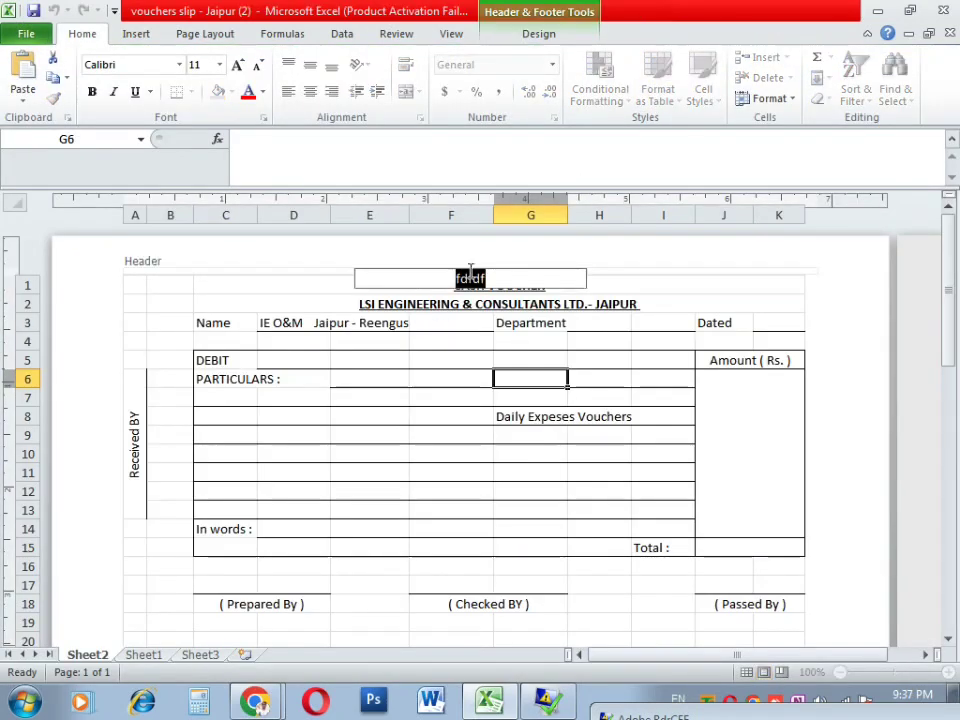
pyautogui.press('Delete')
pyautogui.click(135, 268)
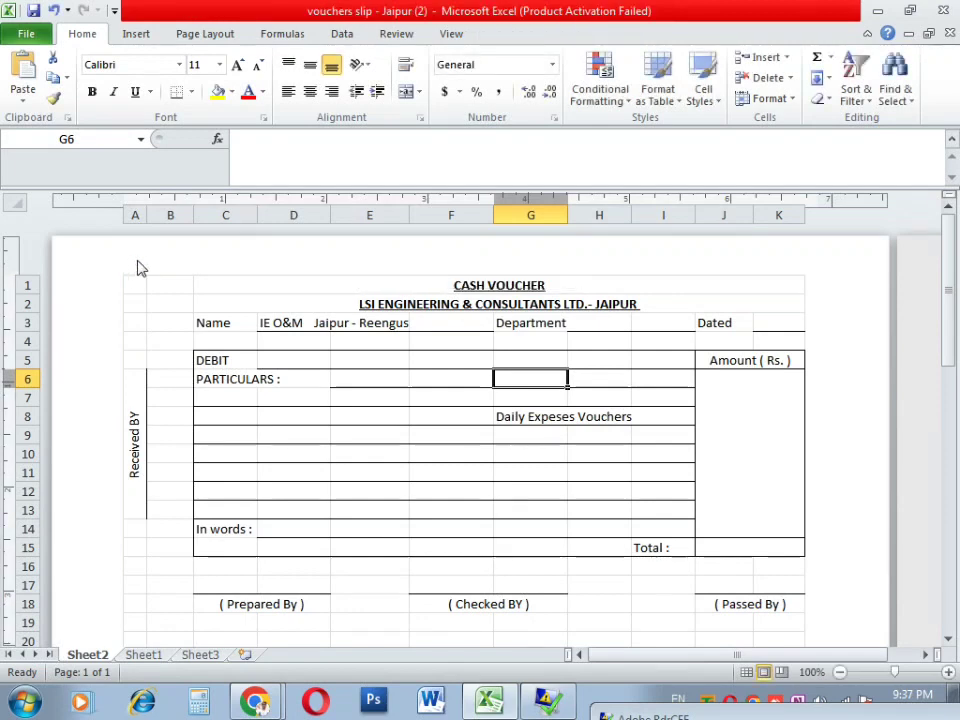
pyautogui.click(154, 274)
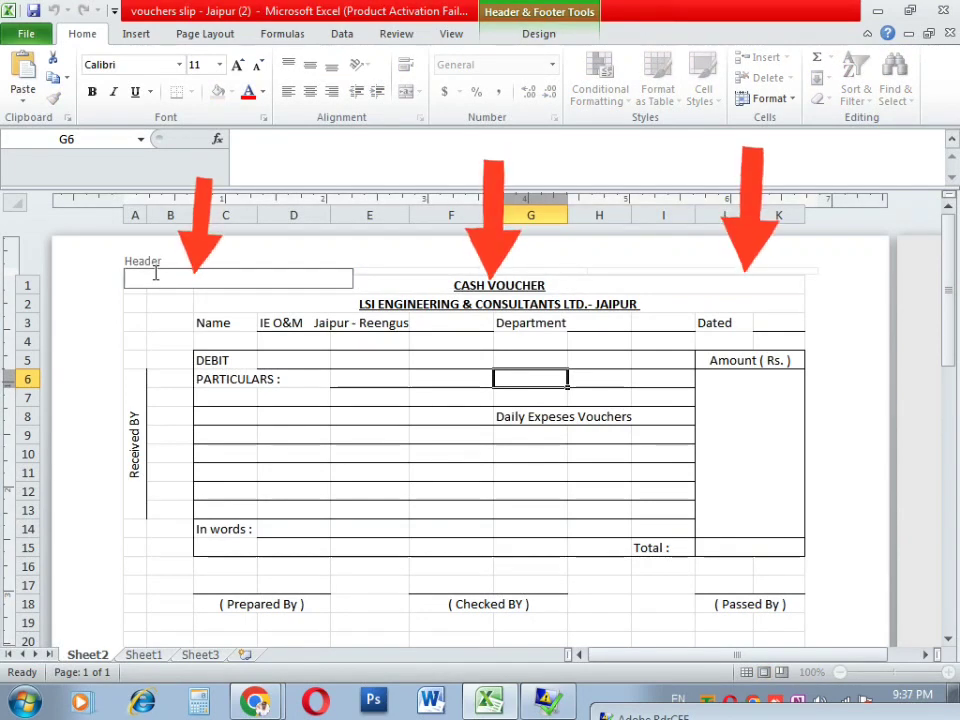
# Step: Enter 2020-23 in the voucher's left header section and show the print preview
pyautogui.write('20202')
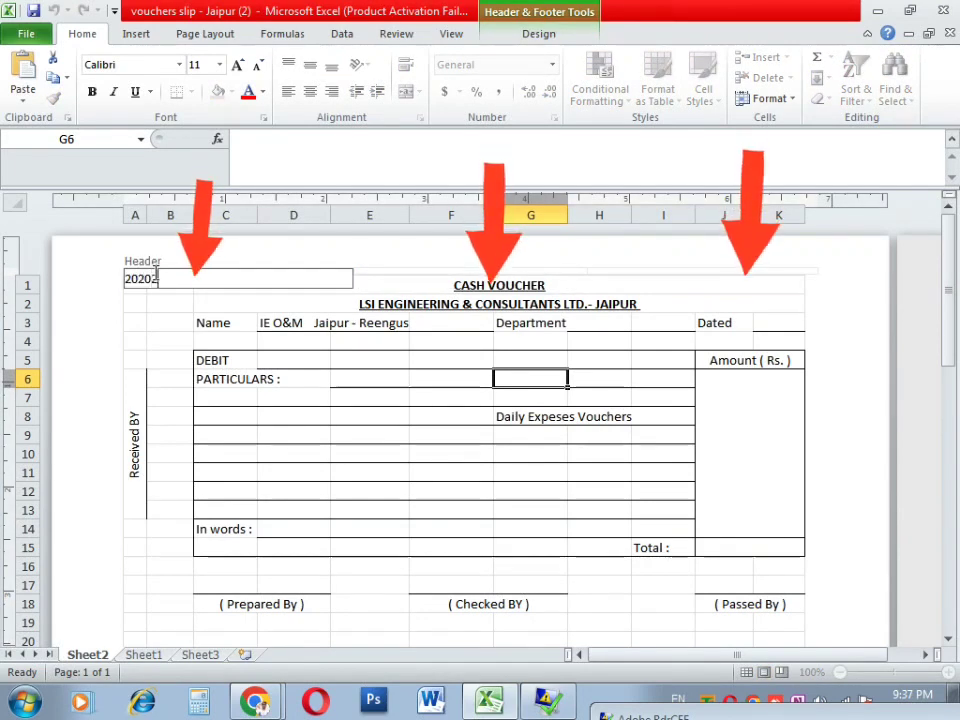
pyautogui.write('3')
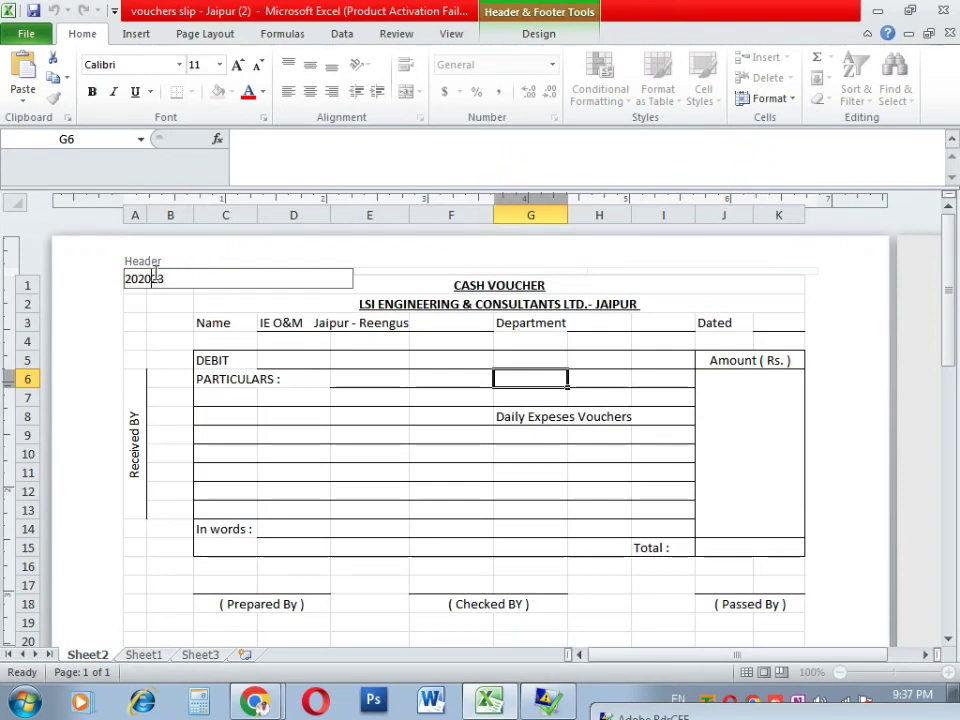
pyautogui.press('Return')
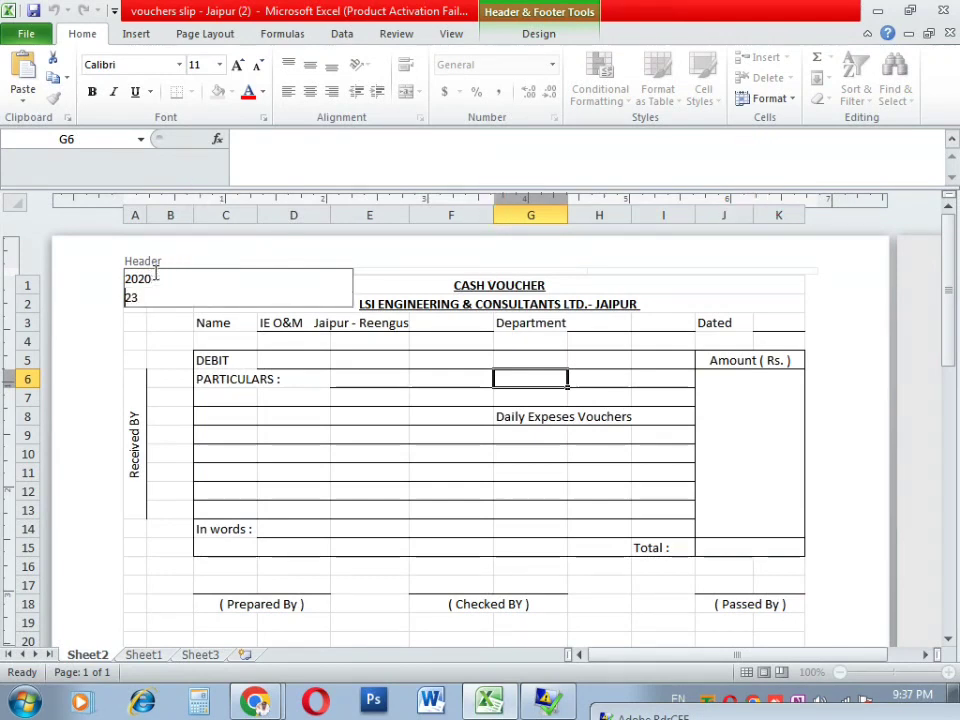
pyautogui.press('BackSpace')
pyautogui.click(204, 346)
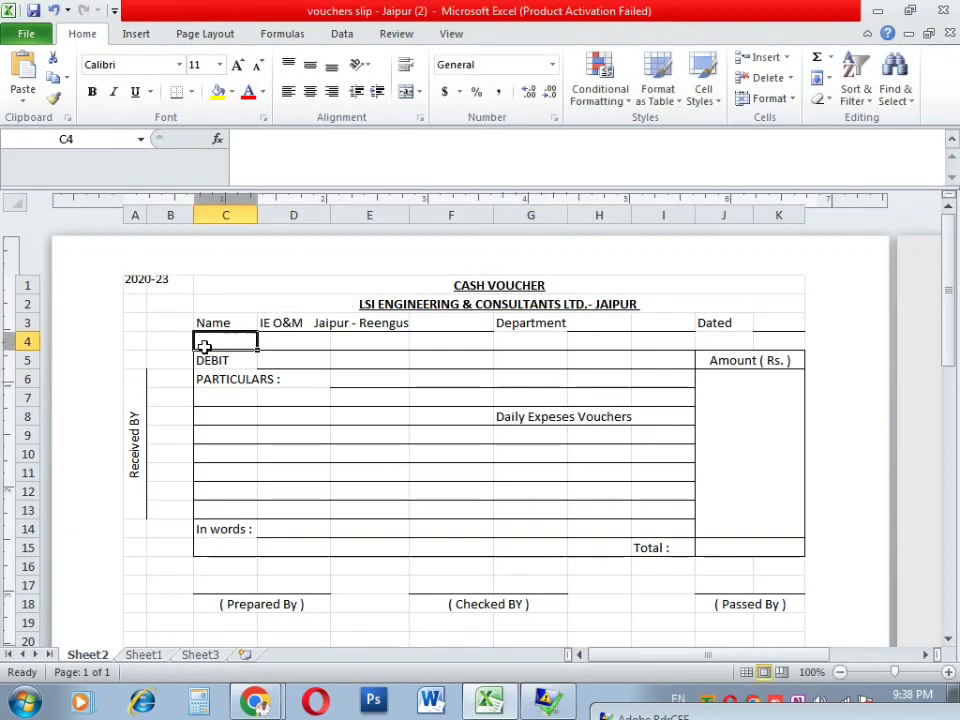
pyautogui.scroll(2, 180, 291)
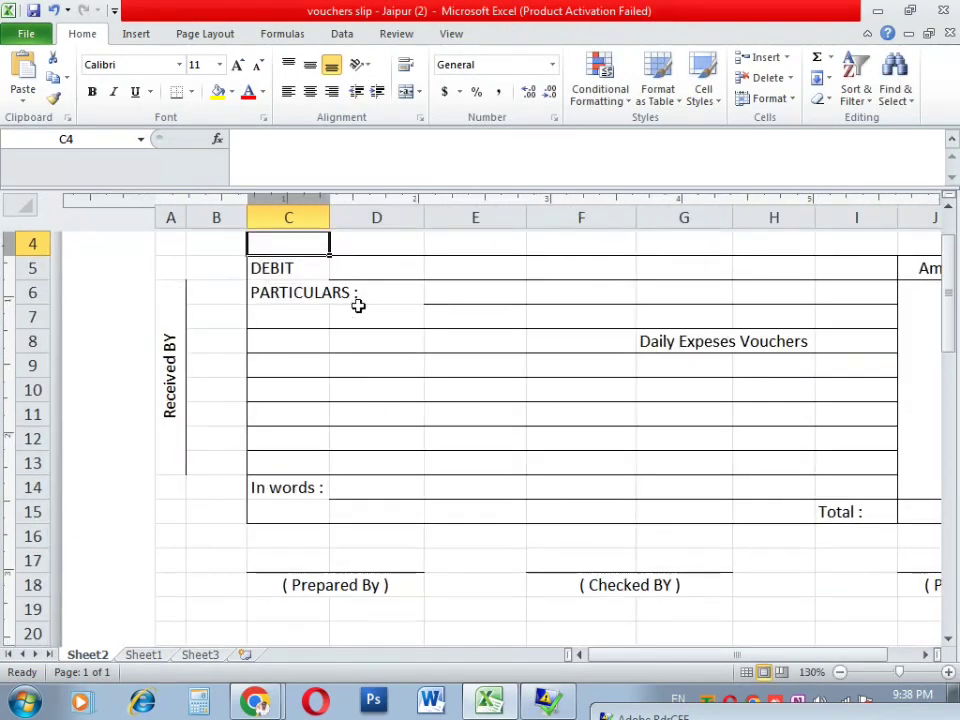
pyautogui.scroll(2, 358, 305)
pyautogui.click(174, 298)
pyautogui.click(238, 401)
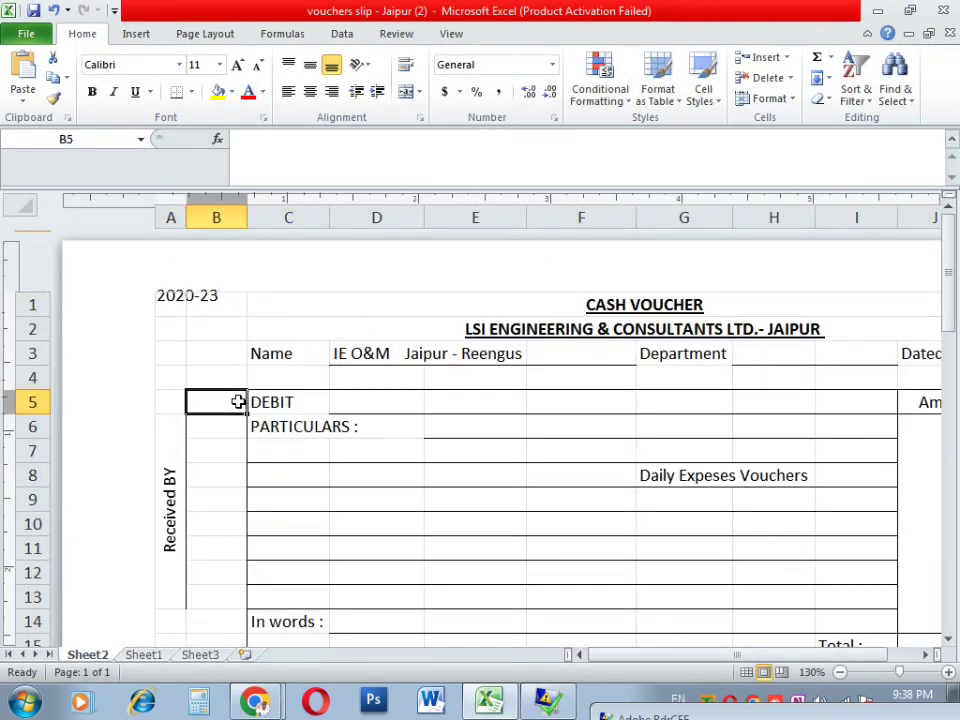
pyautogui.hotkey('ctrl', 'p')
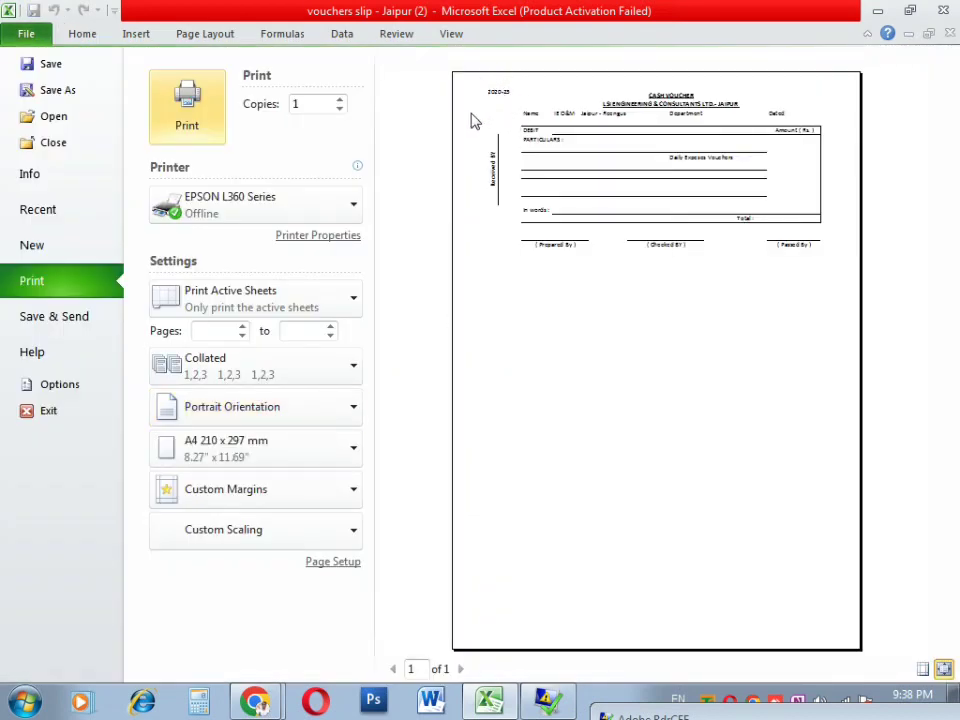
# Step: Add a custom footer with 'ABC PVT LTD' in the Center section via Page Setup
pyautogui.click(350, 562)
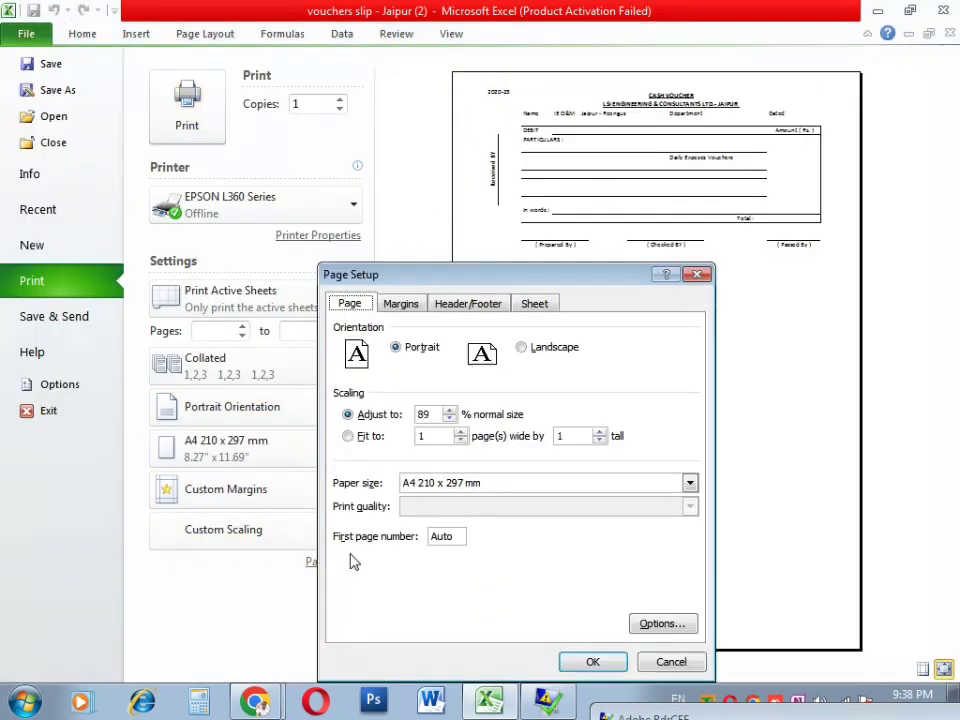
pyautogui.click(470, 305)
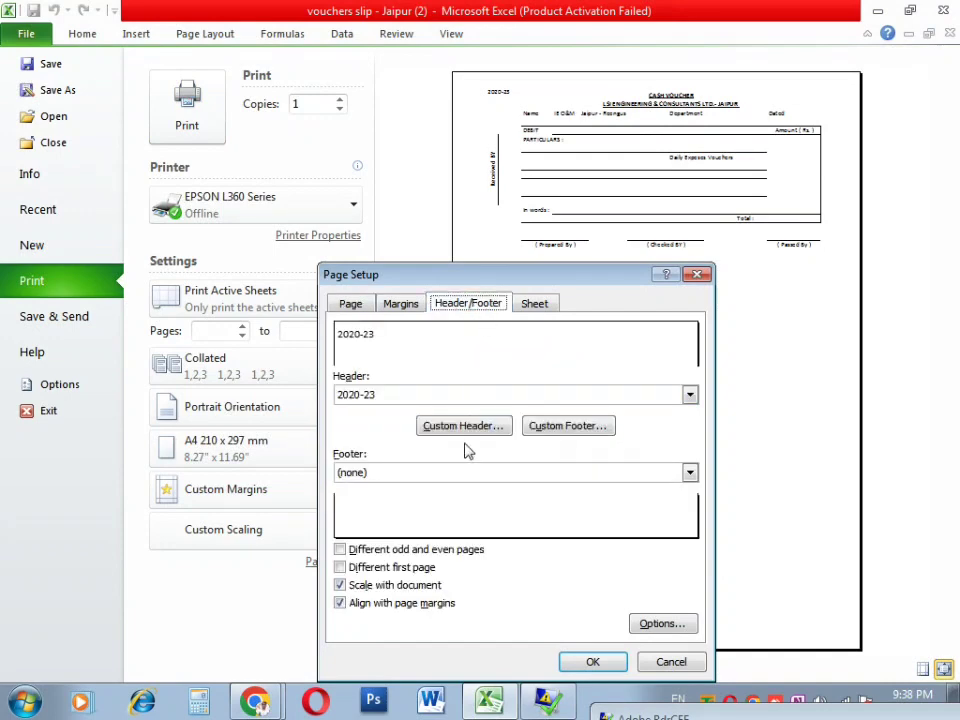
pyautogui.click(553, 428)
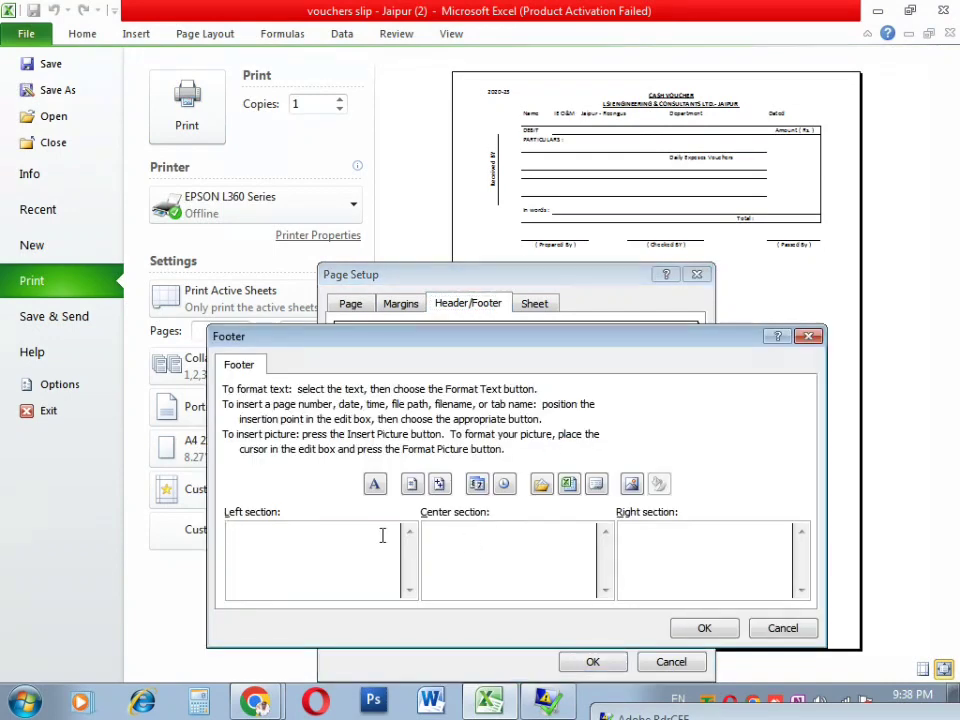
pyautogui.moveTo(505, 345); pyautogui.dragTo(509, 244)
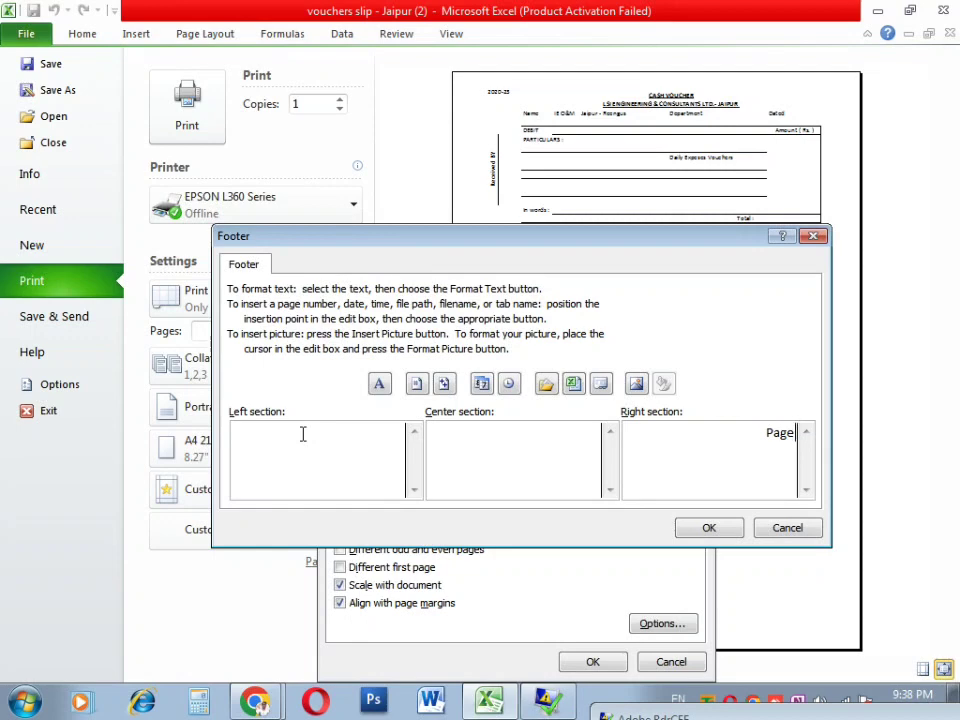
pyautogui.write('No (')
pyautogui.press('BackSpace')
pyautogui.press('BackSpace')
pyautogui.press('BackSpace')
pyautogui.press('BackSpace')
pyautogui.press('BackSpace')
pyautogui.press('BackSpace')
pyautogui.write('PC')
pyautogui.press('BackSpace')
pyautogui.write('V')
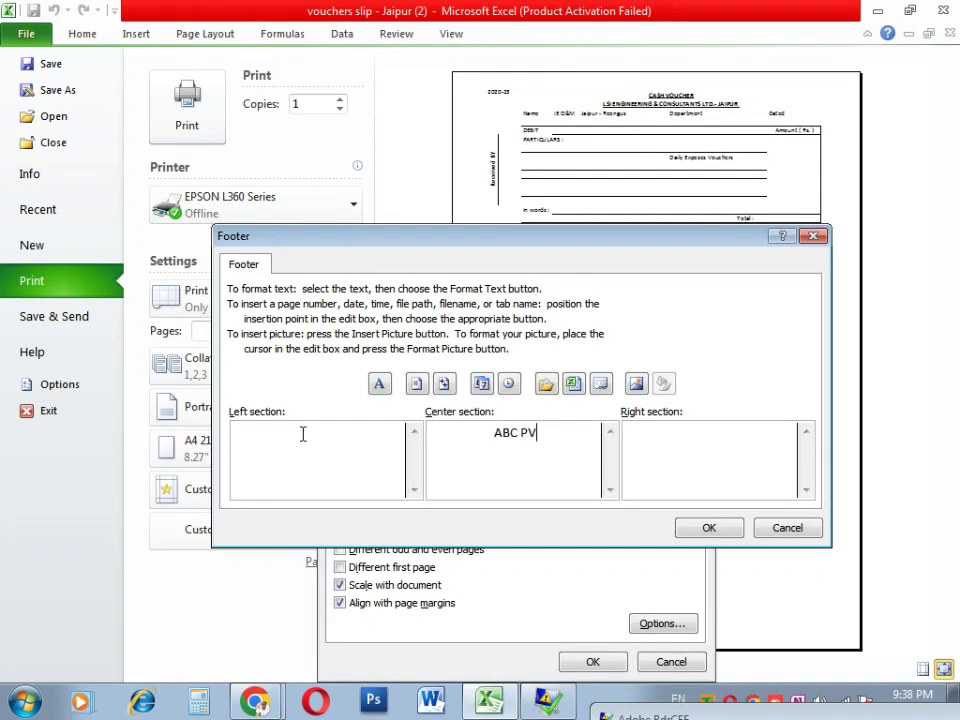
pyautogui.write('T LTD')
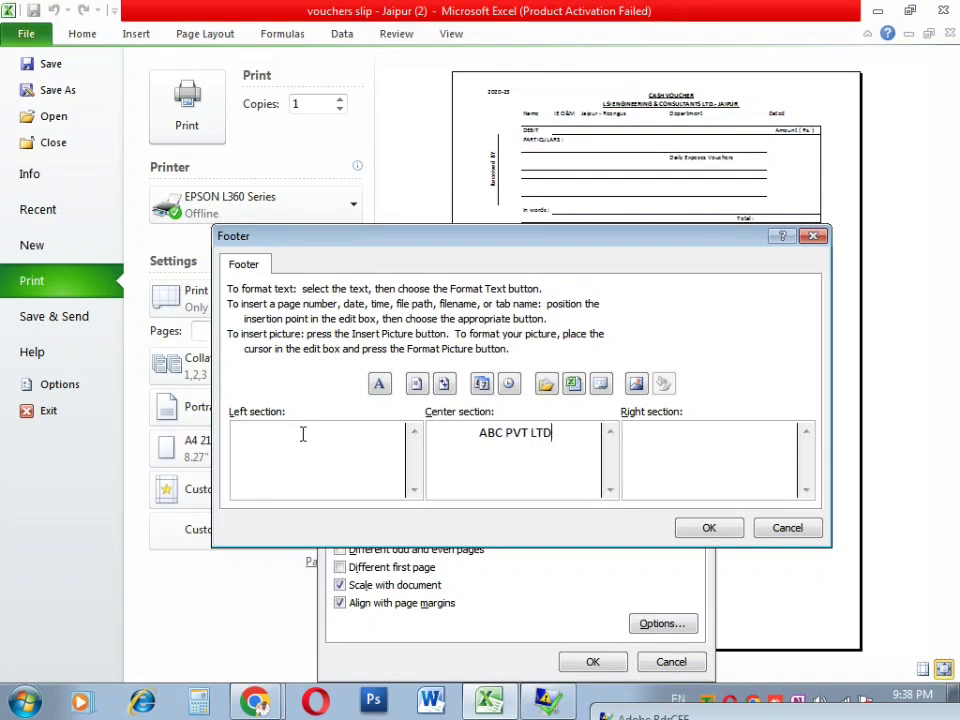
pyautogui.click(709, 529)
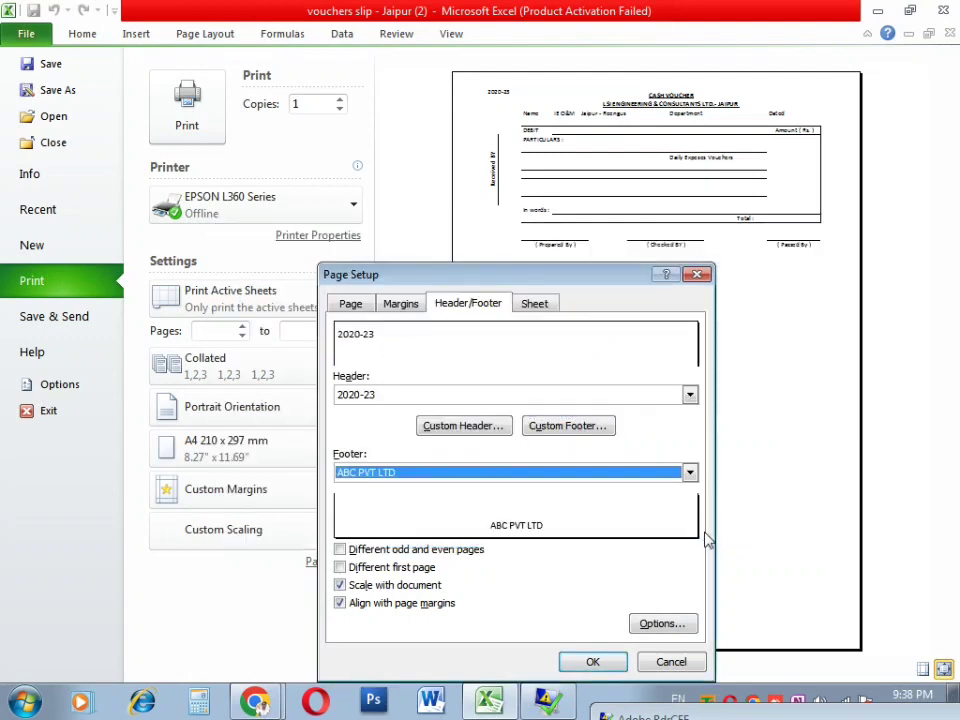
pyautogui.click(593, 662)
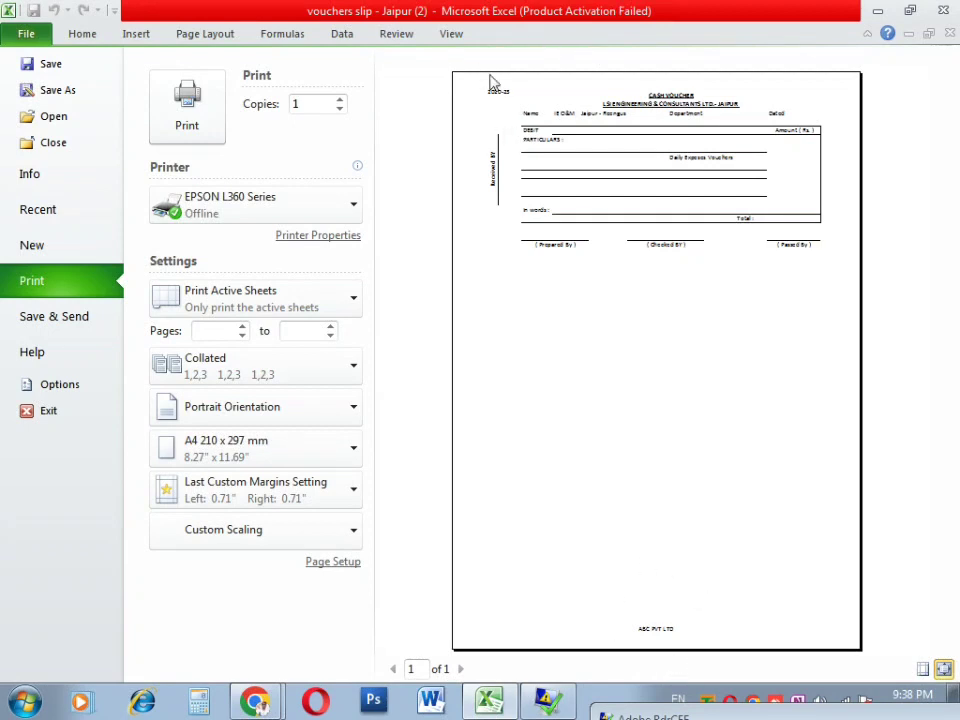
# Step: Delete the 'ABC PVT LTD' text from the custom footer's Center section
pyautogui.click(334, 563)
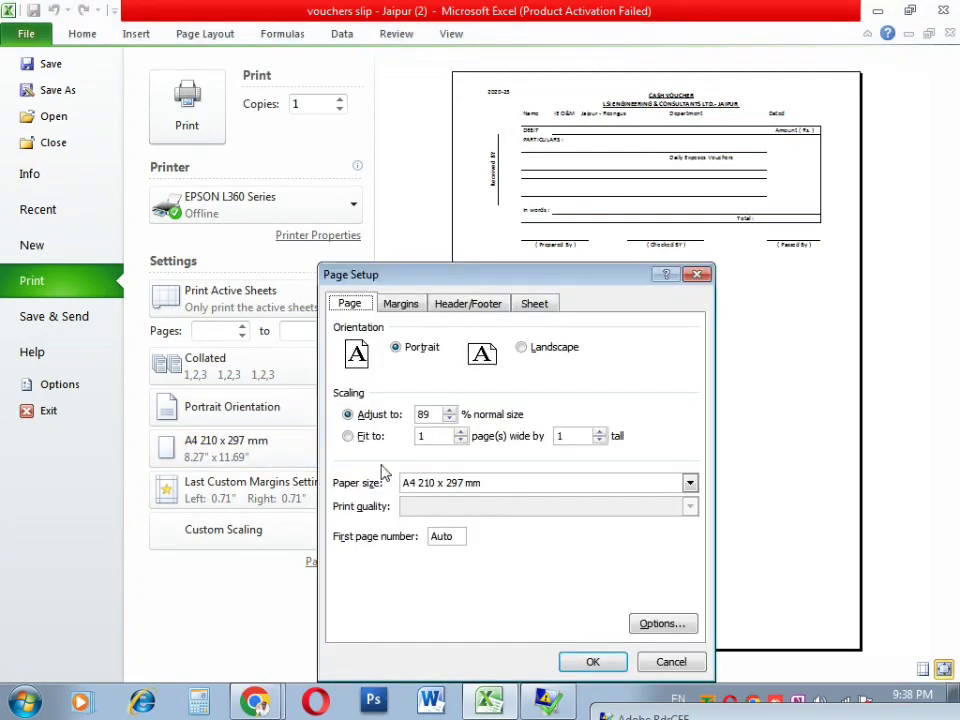
pyautogui.click(466, 304)
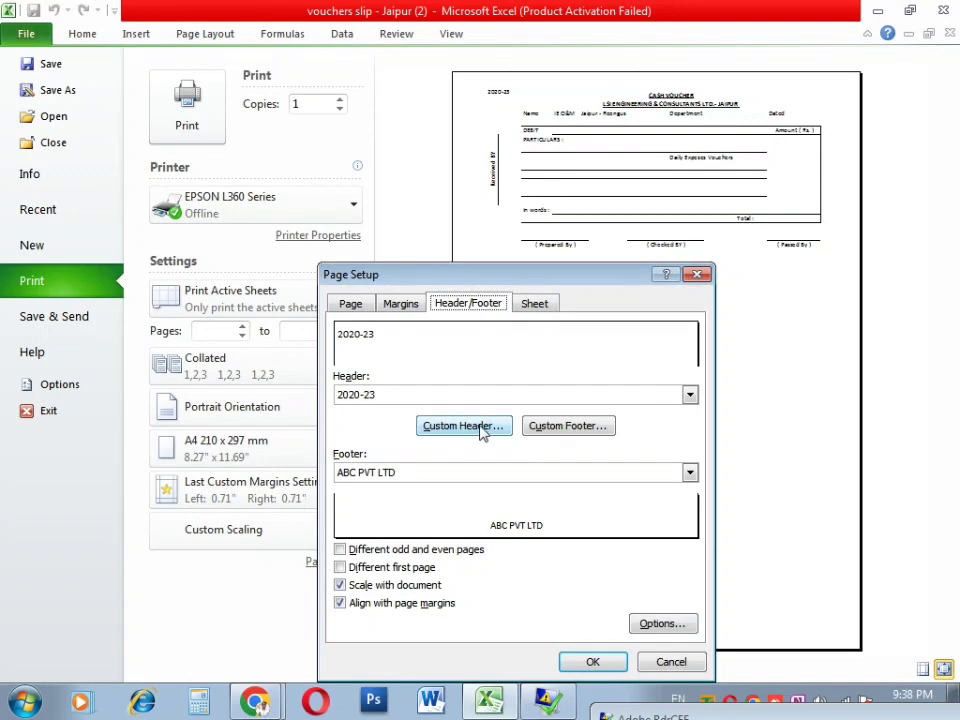
pyautogui.click(567, 426)
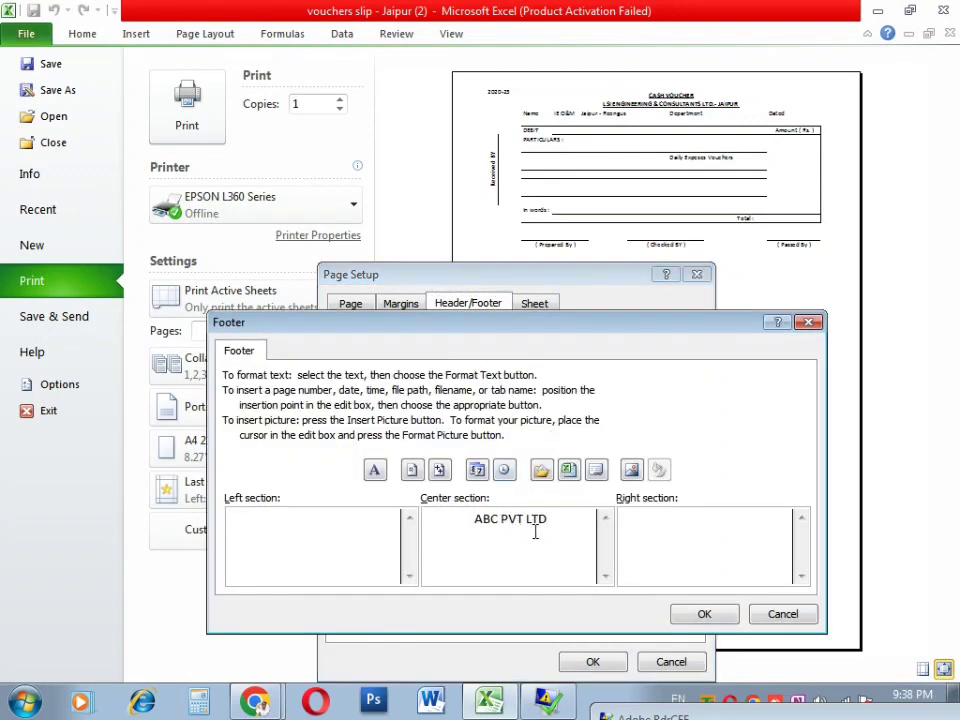
pyautogui.moveTo(535, 532); pyautogui.dragTo(385, 527)
pyautogui.press('Delete')
pyautogui.click(674, 613)
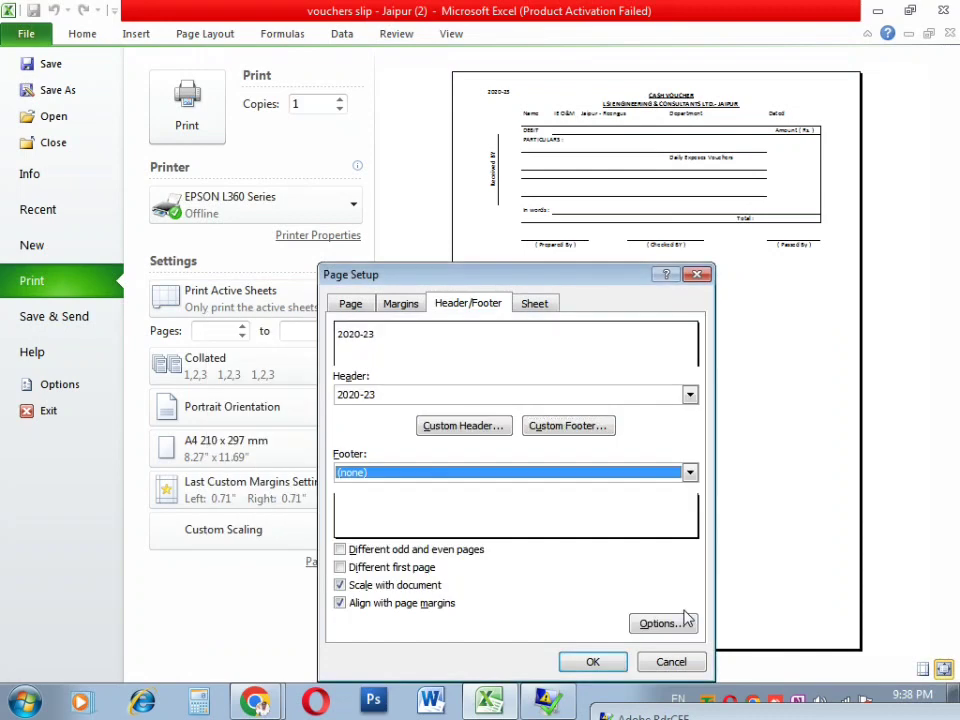
# Step: Review the 2020-23 custom header, apply Page Setup, and exit the print preview
pyautogui.click(458, 427)
pyautogui.click(260, 540)
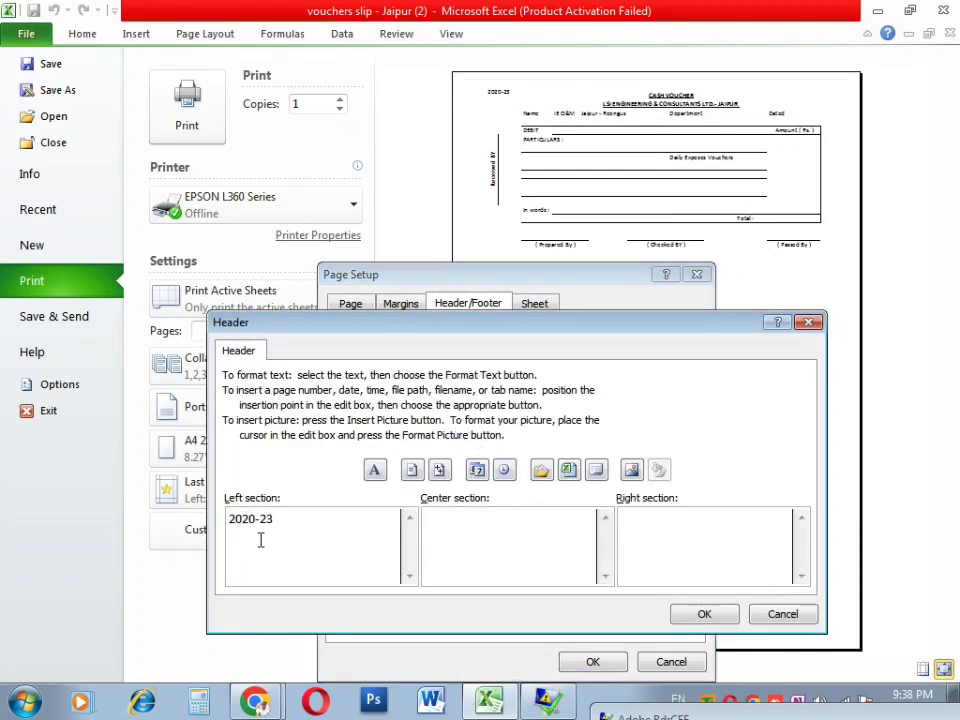
pyautogui.click(708, 614)
pyautogui.click(592, 662)
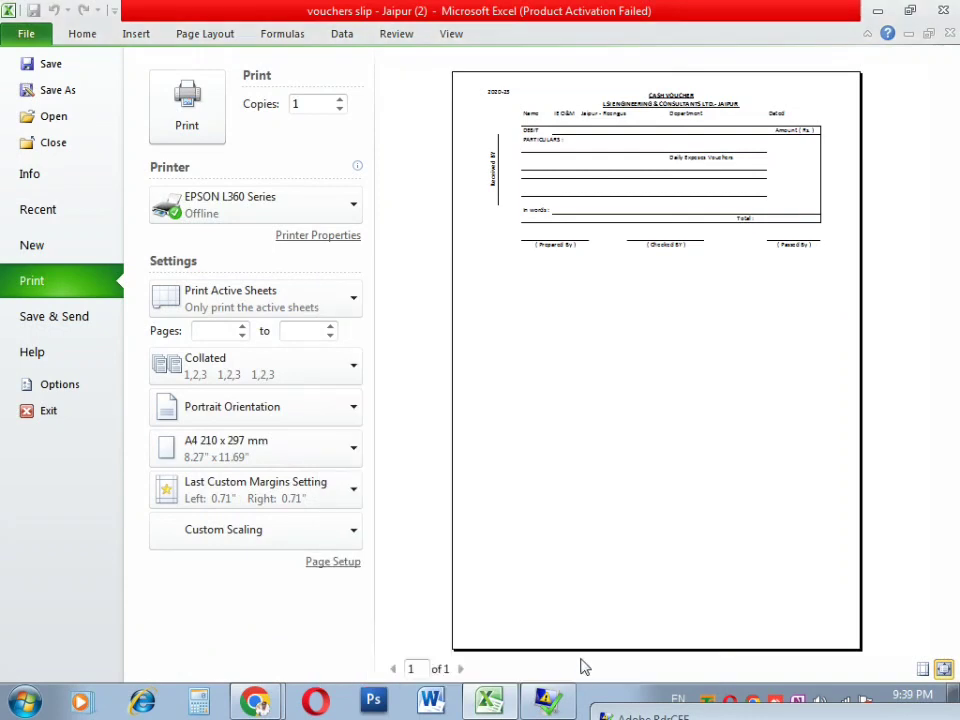
pyautogui.press('Escape')
# Step: On Sheet1, insert WordArt reading 'fgfgfgfgfdgfgfd' at cell F4
pyautogui.click(572, 500)
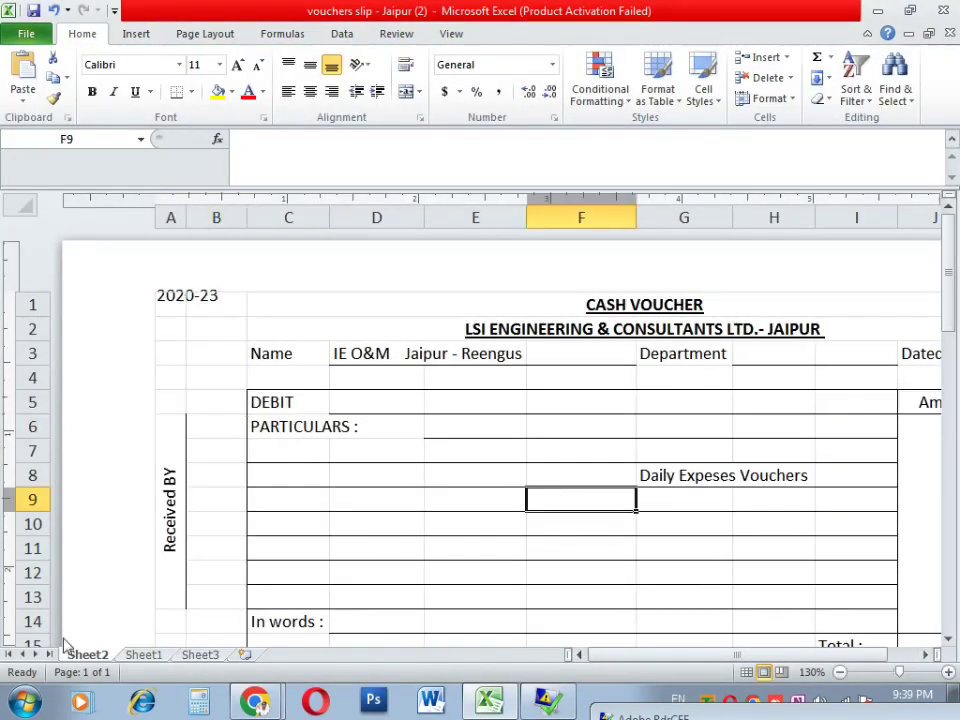
pyautogui.click(140, 655)
pyautogui.click(572, 450)
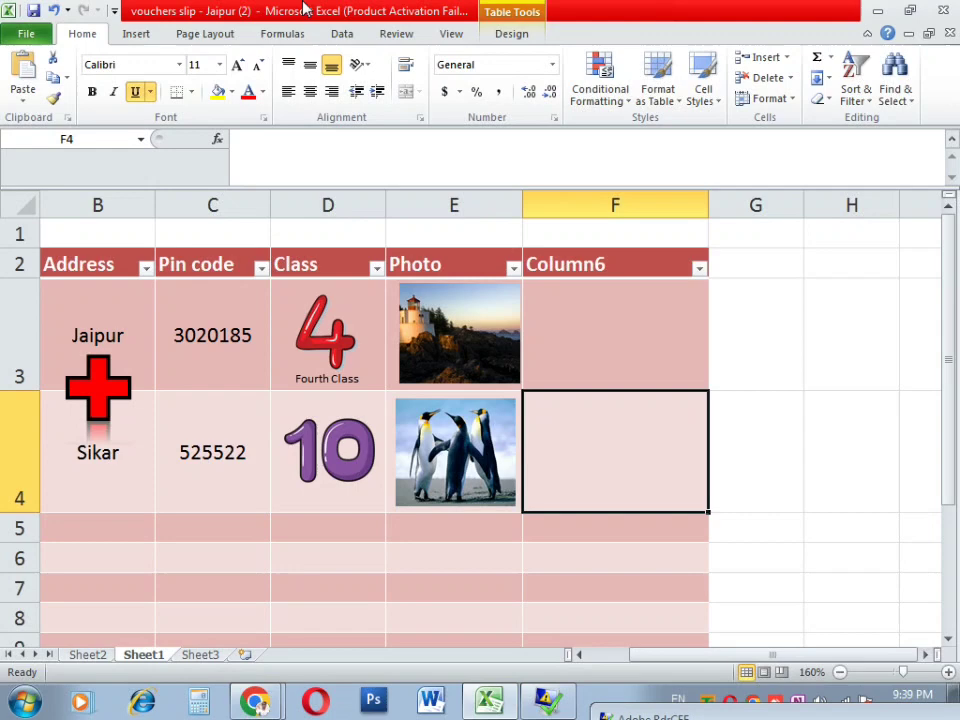
pyautogui.click(136, 33)
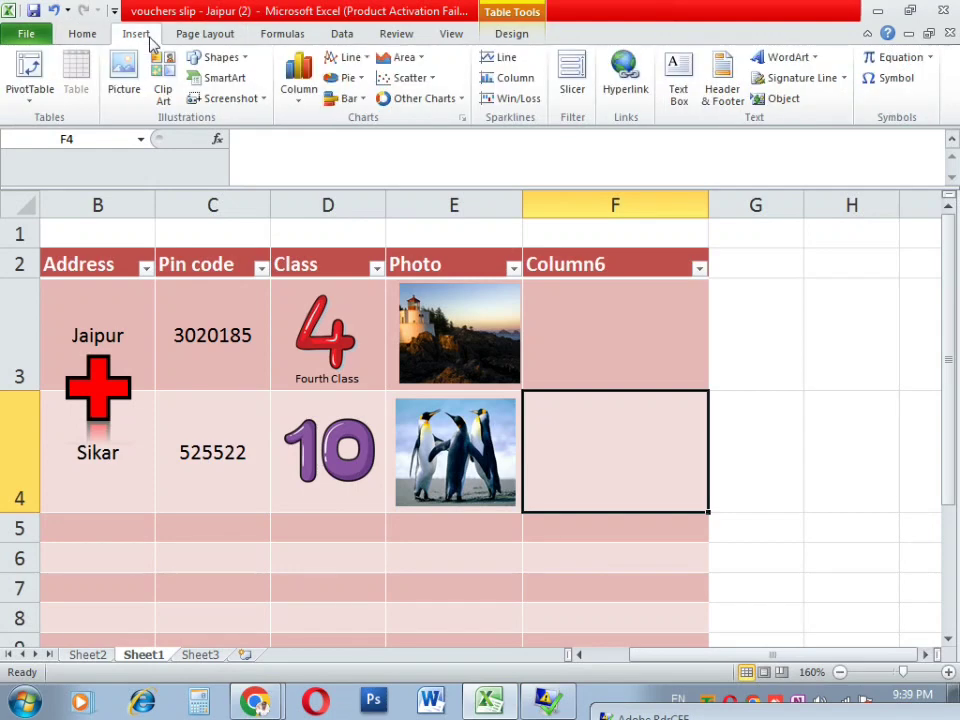
pyautogui.click(785, 57)
pyautogui.click(760, 162)
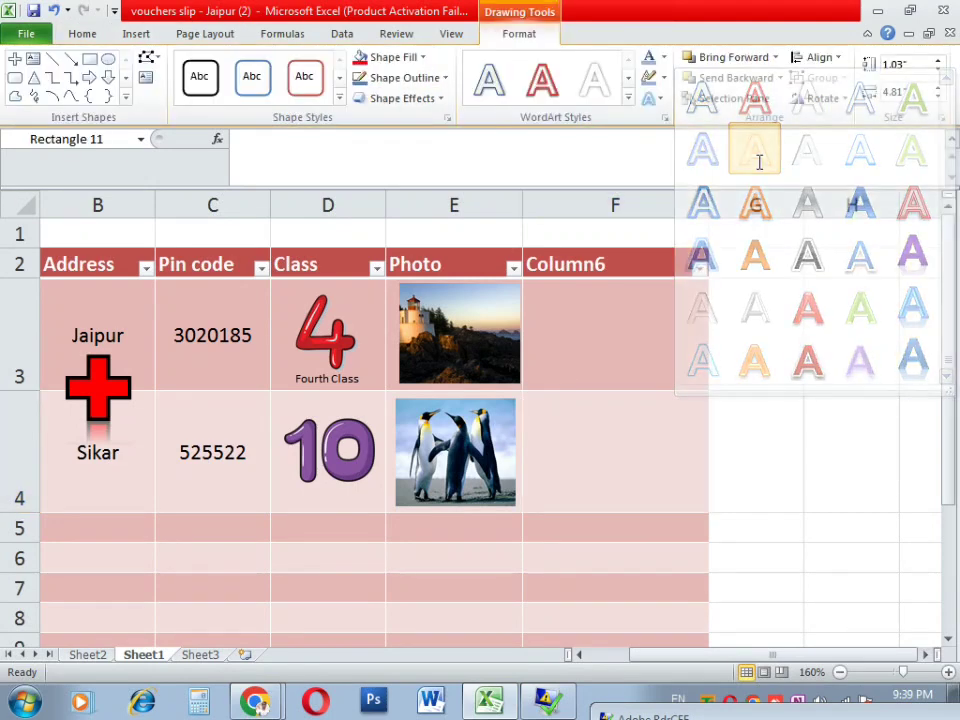
pyautogui.write('fgfgfgfg')
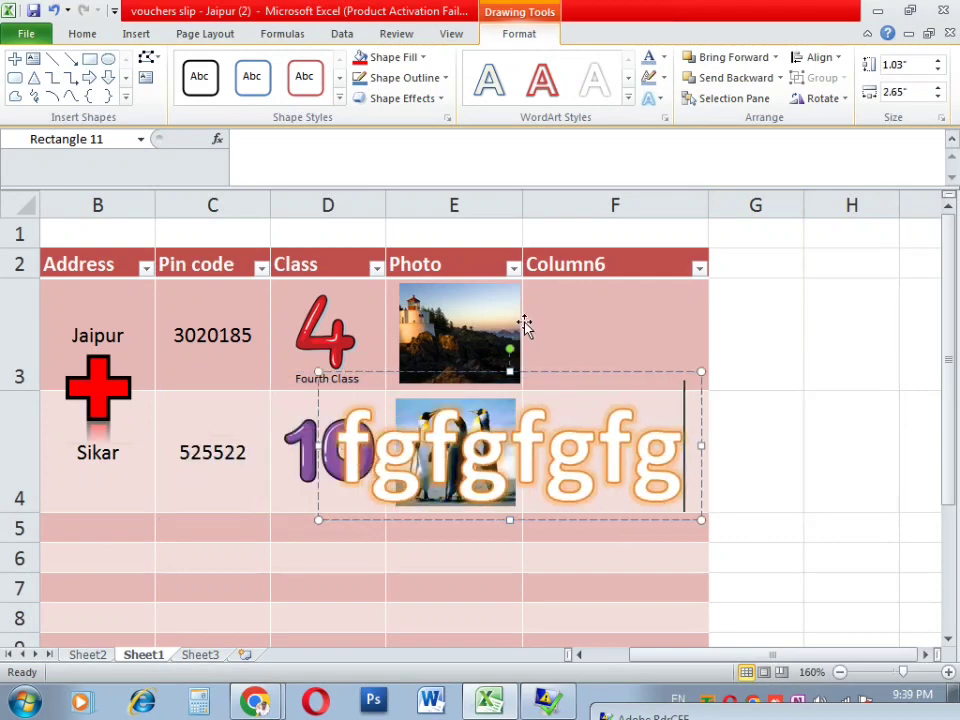
pyautogui.write('fdgfgfd')
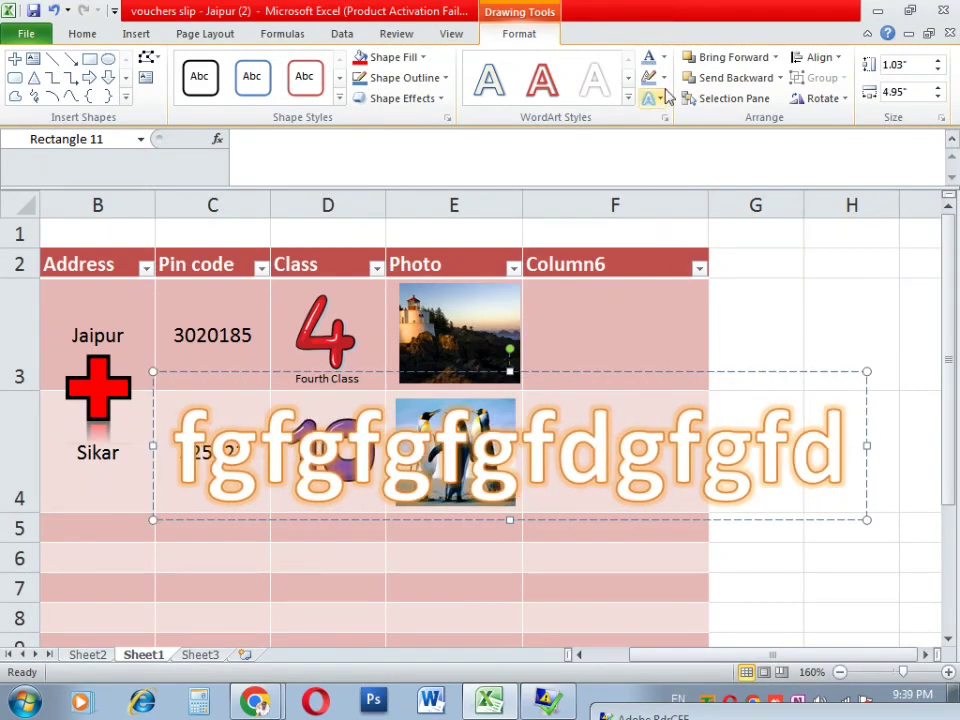
# Step: Fill the WordArt text yellow, then change the fill to the fish texture
pyautogui.click(664, 58)
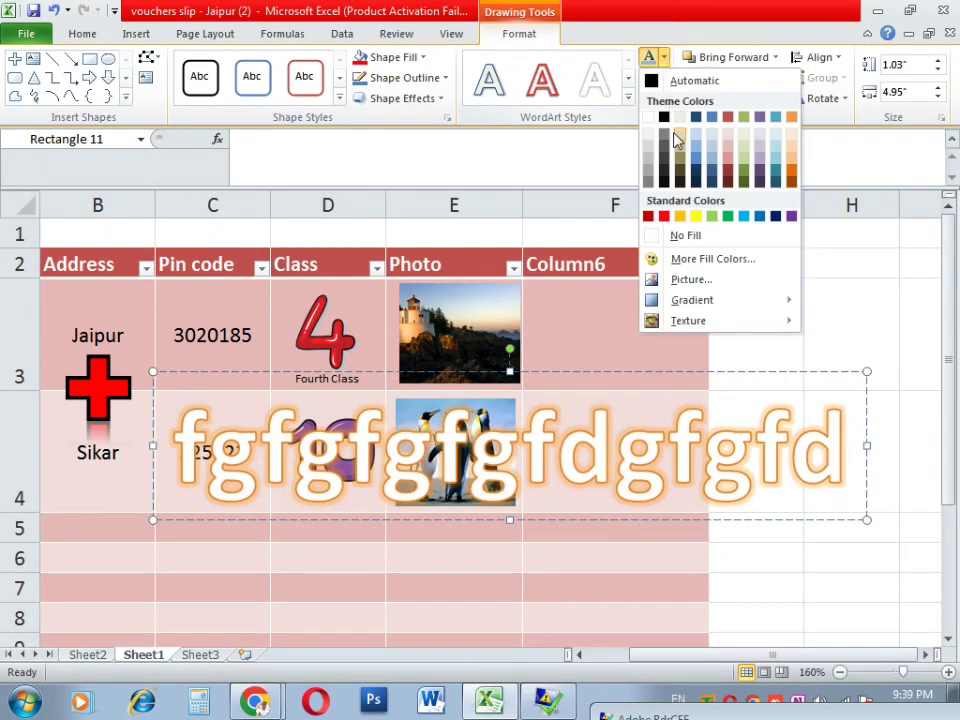
pyautogui.click(698, 218)
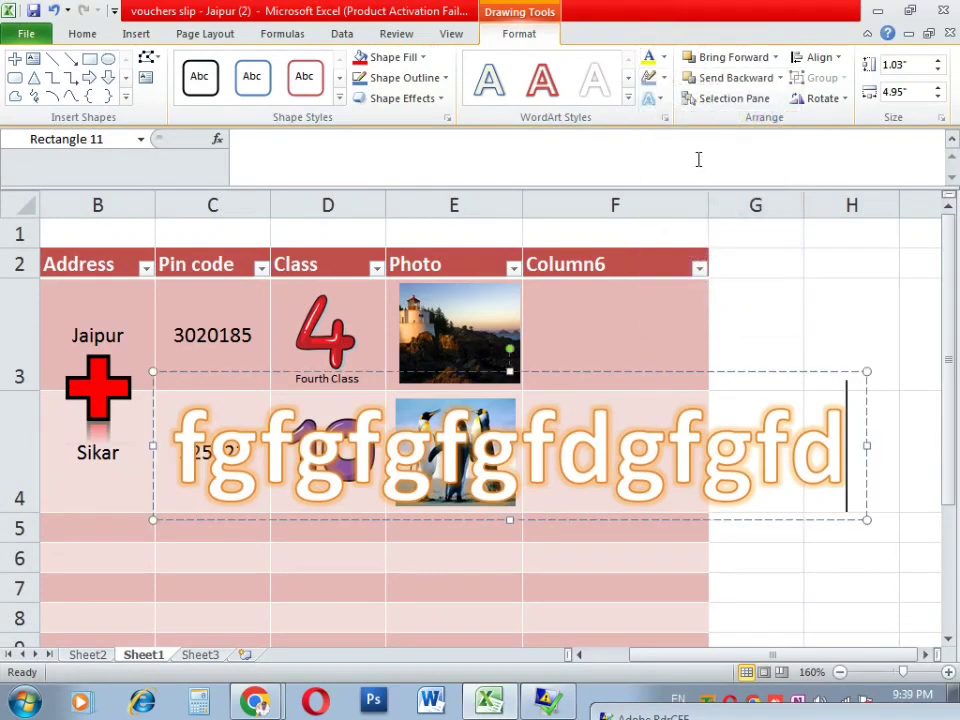
pyautogui.click(666, 58)
pyautogui.moveTo(718, 318)
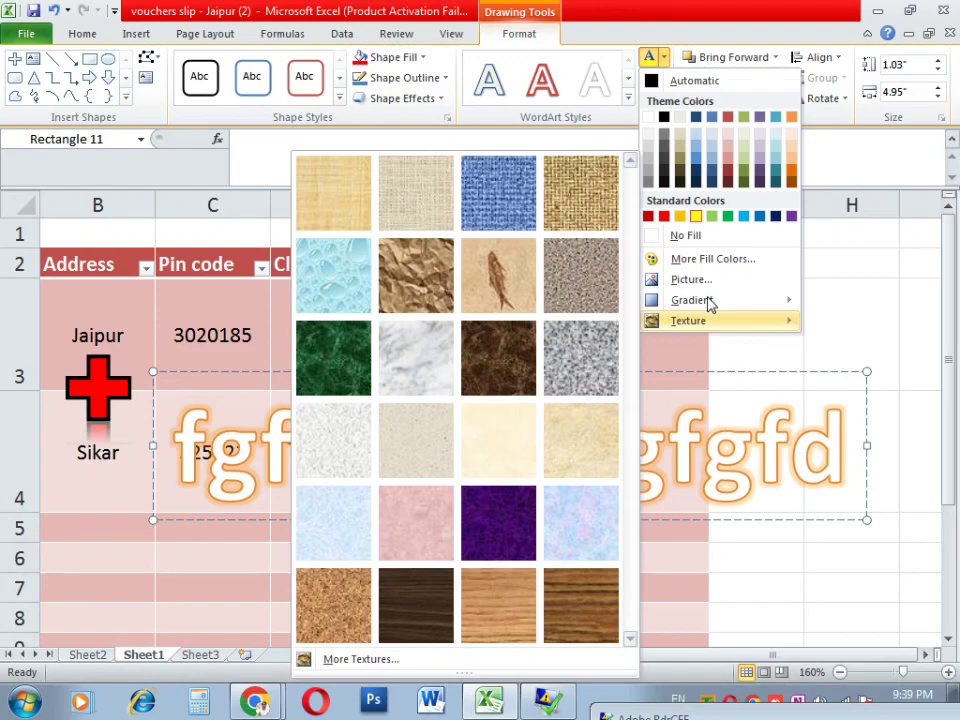
pyautogui.click(514, 278)
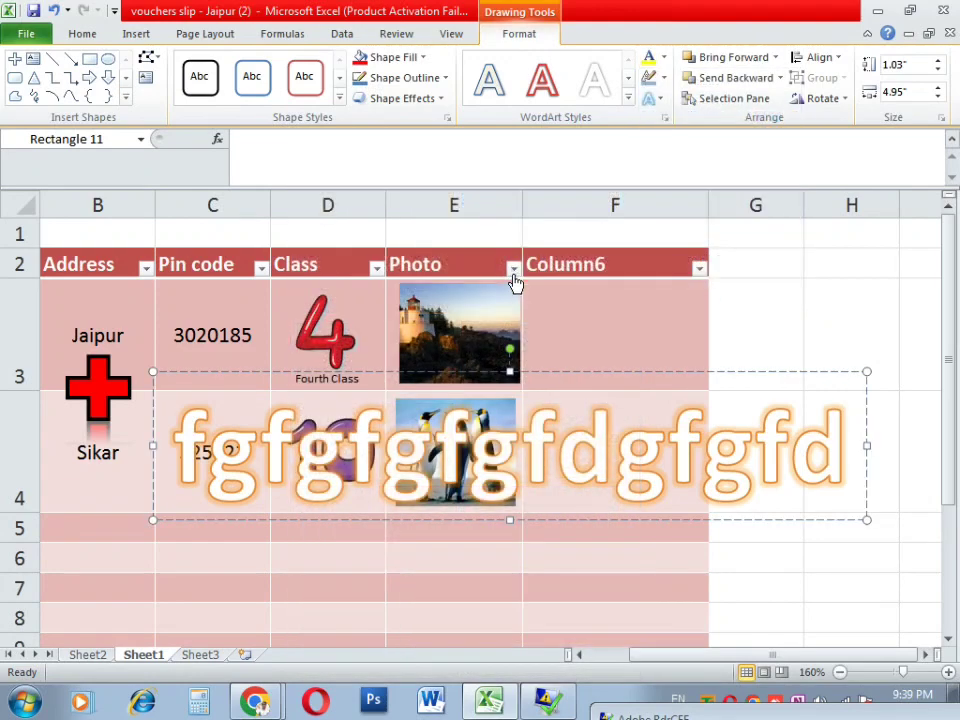
# Step: Give the WordArt a dashed outline, then undo the WordArt insertion
pyautogui.click(663, 77)
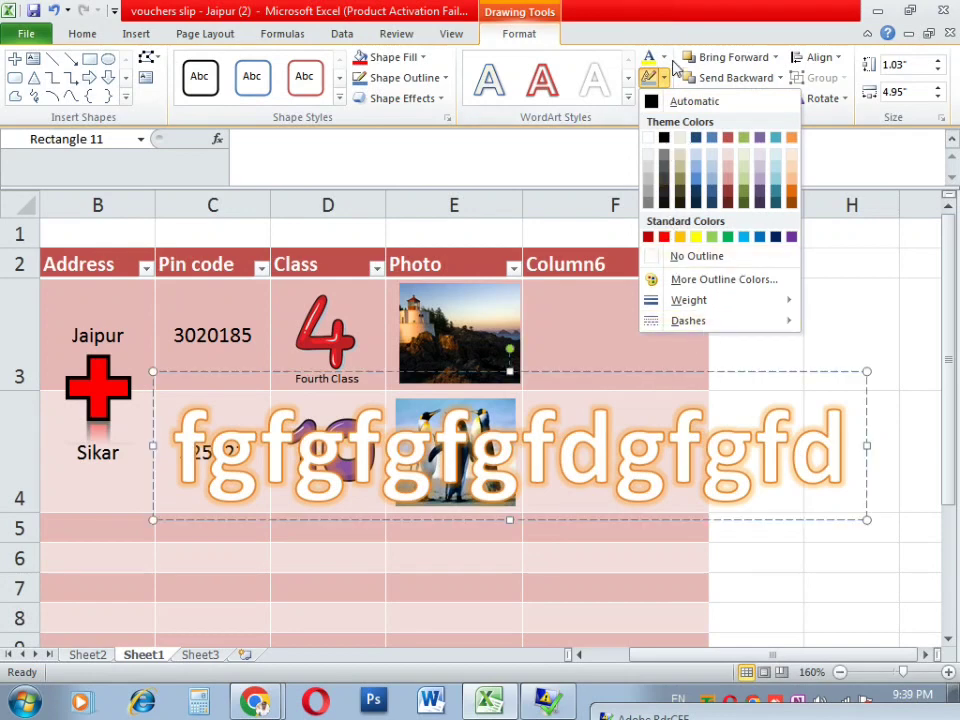
pyautogui.moveTo(698, 320)
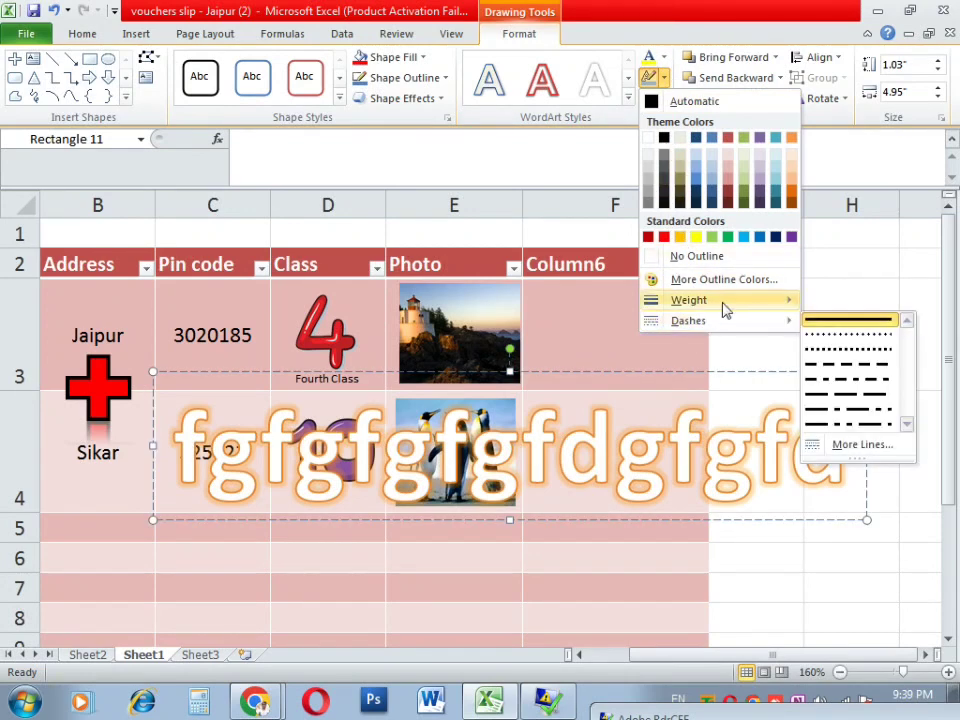
pyautogui.click(814, 328)
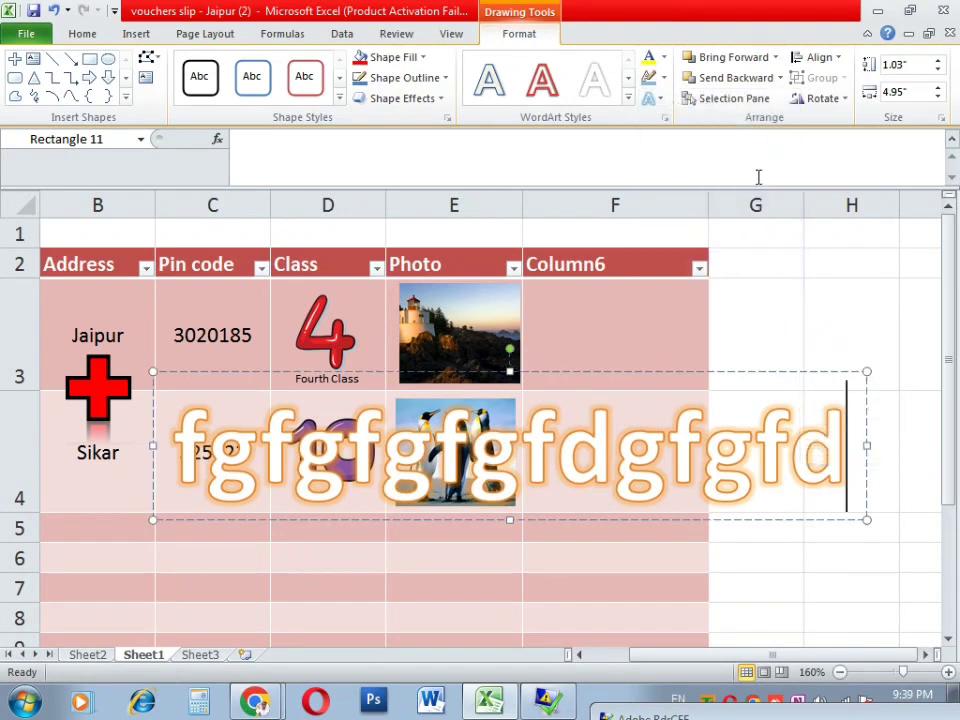
pyautogui.click(746, 351)
pyautogui.hotkey('ctrl', 'z')
pyautogui.click(138, 35)
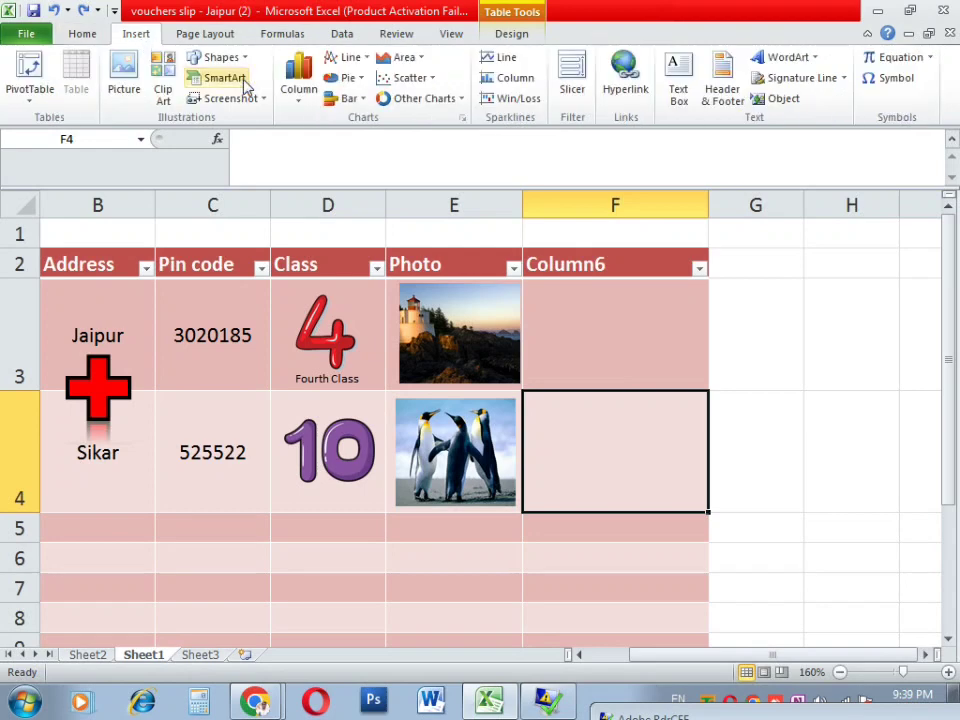
# Step: Insert a signature line with the suggested signer's details over cell F4
pyautogui.click(795, 80)
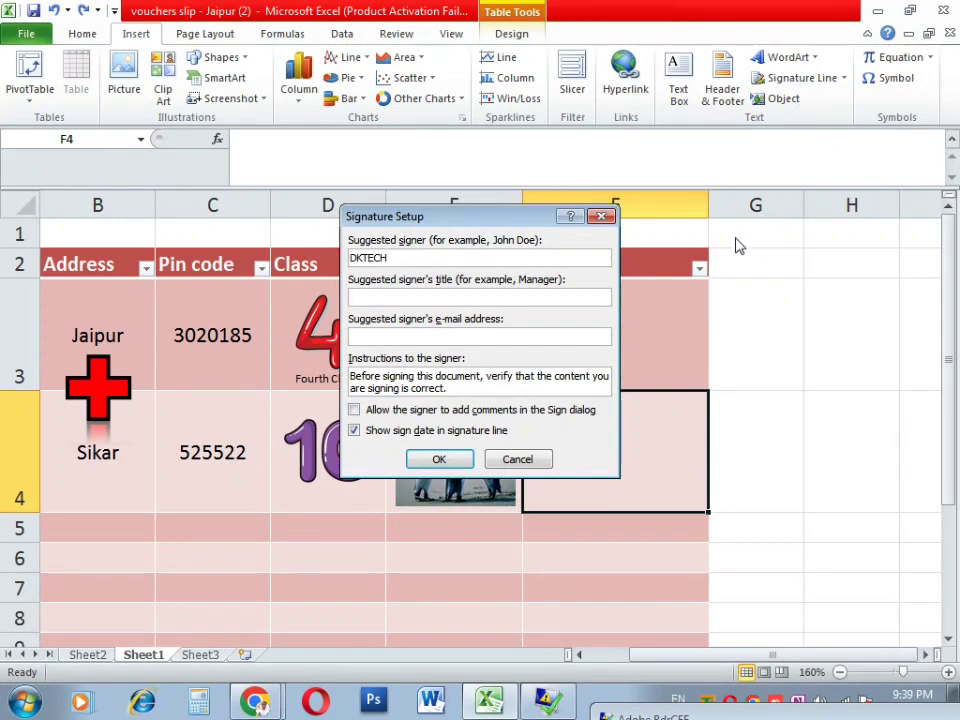
pyautogui.click(439, 459)
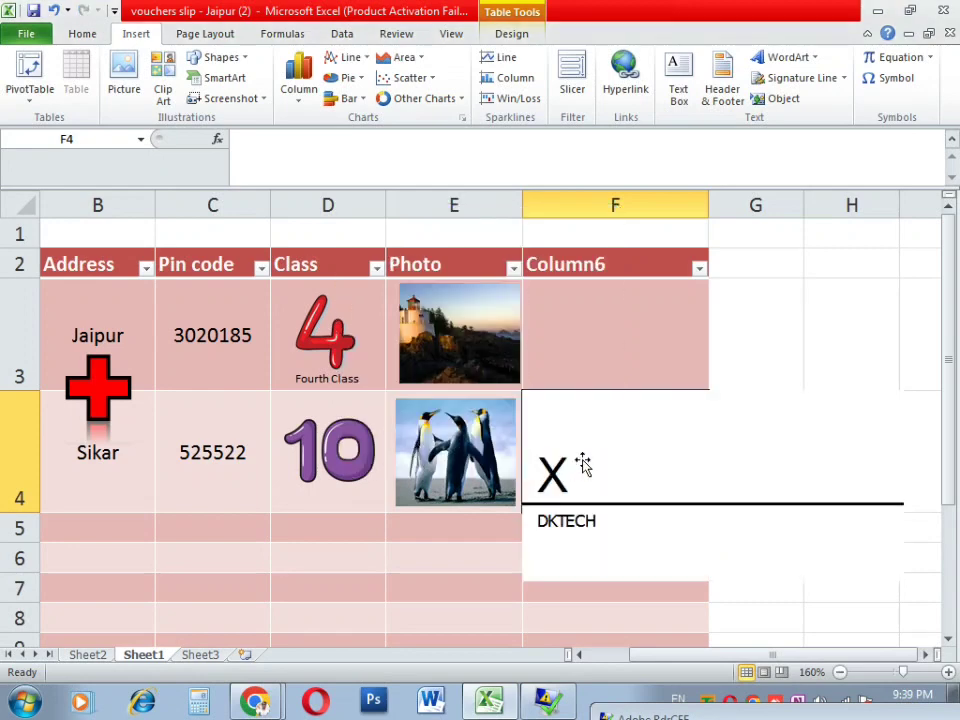
# Step: Reposition and resize the signature line, preview it, then shrink it around cells F4–F6
pyautogui.moveTo(572, 531)
pyautogui.mouseDown()
pyautogui.moveTo(537, 486)
pyautogui.moveTo(400, 423)
pyautogui.mouseUp()
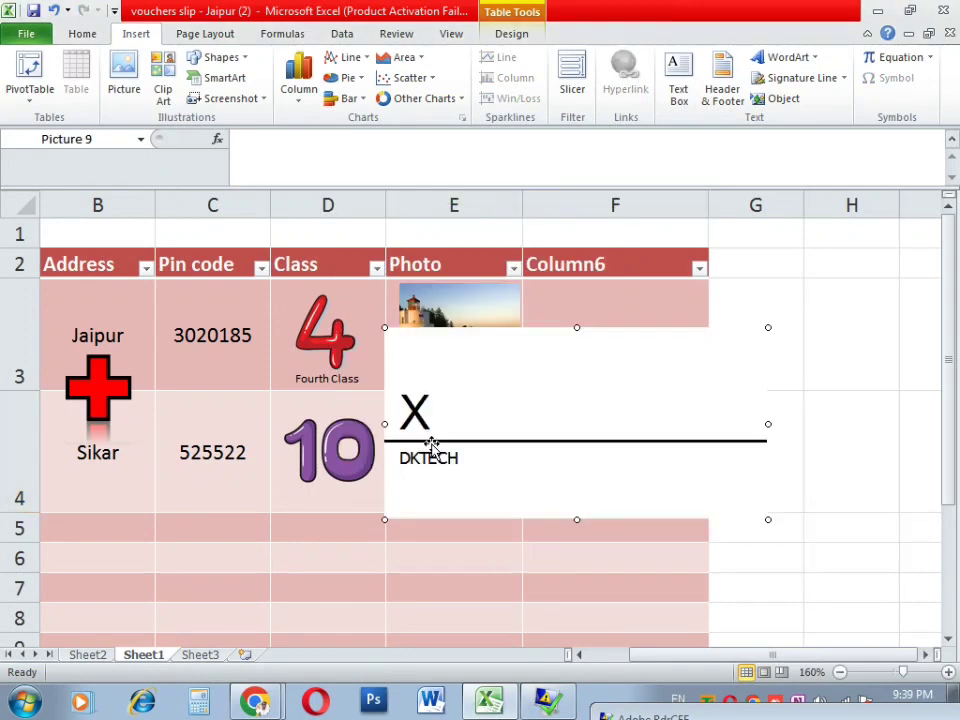
pyautogui.moveTo(385, 327); pyautogui.dragTo(204, 237)
pyautogui.moveTo(270, 413); pyautogui.dragTo(313, 485)
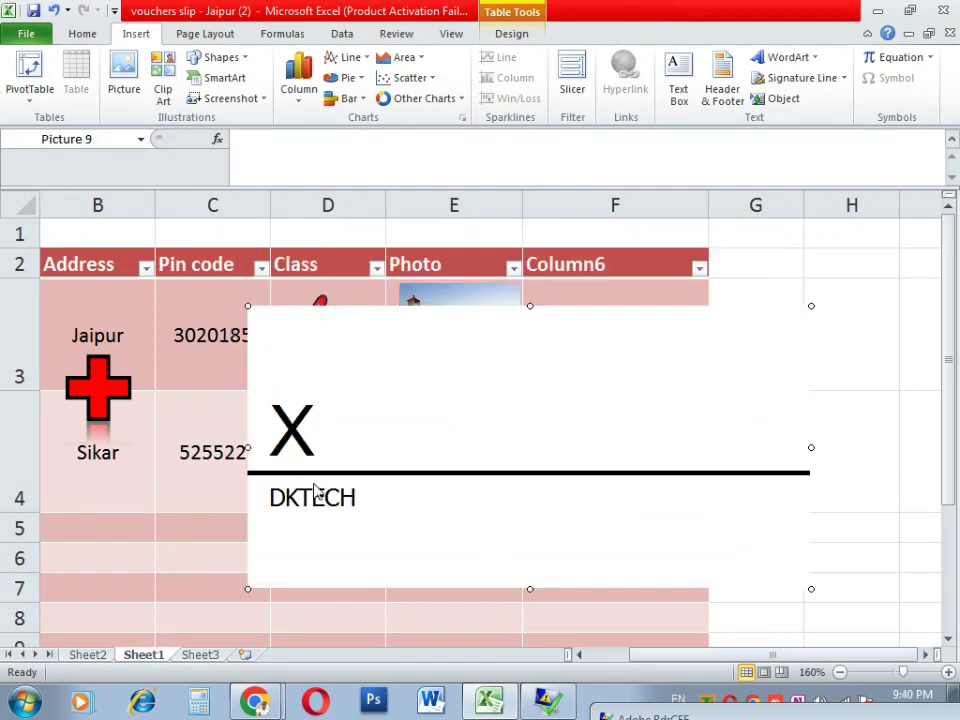
pyautogui.hotkey('ctrl', 'p')
pyautogui.press('Escape')
pyautogui.moveTo(250, 308)
pyautogui.mouseDown()
pyautogui.moveTo(418, 525)
pyautogui.moveTo(591, 600)
pyautogui.moveTo(592, 548)
pyautogui.mouseUp()
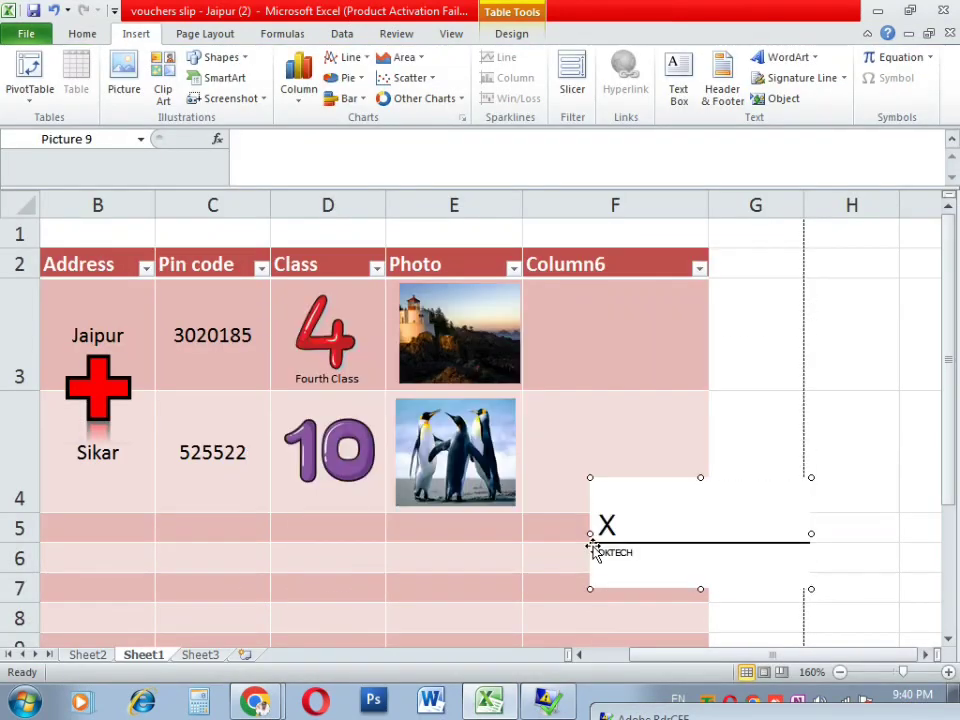
# Step: Sign the signature line using the Penguins sample picture as the signature image
pyautogui.doubleClick(808, 532)
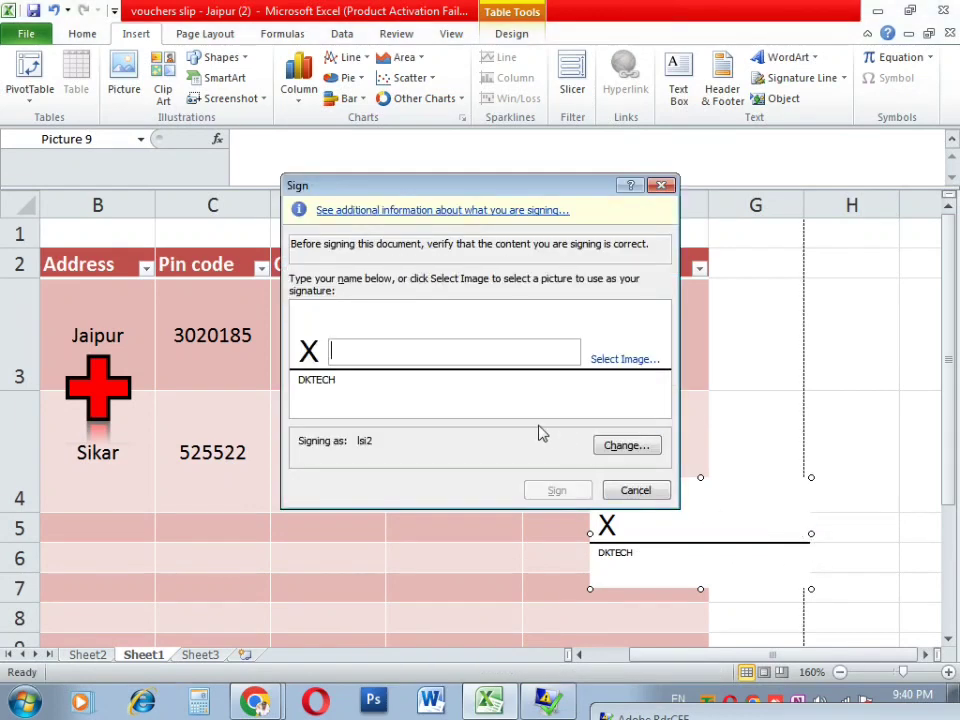
pyautogui.click(618, 372)
pyautogui.doubleClick(493, 508)
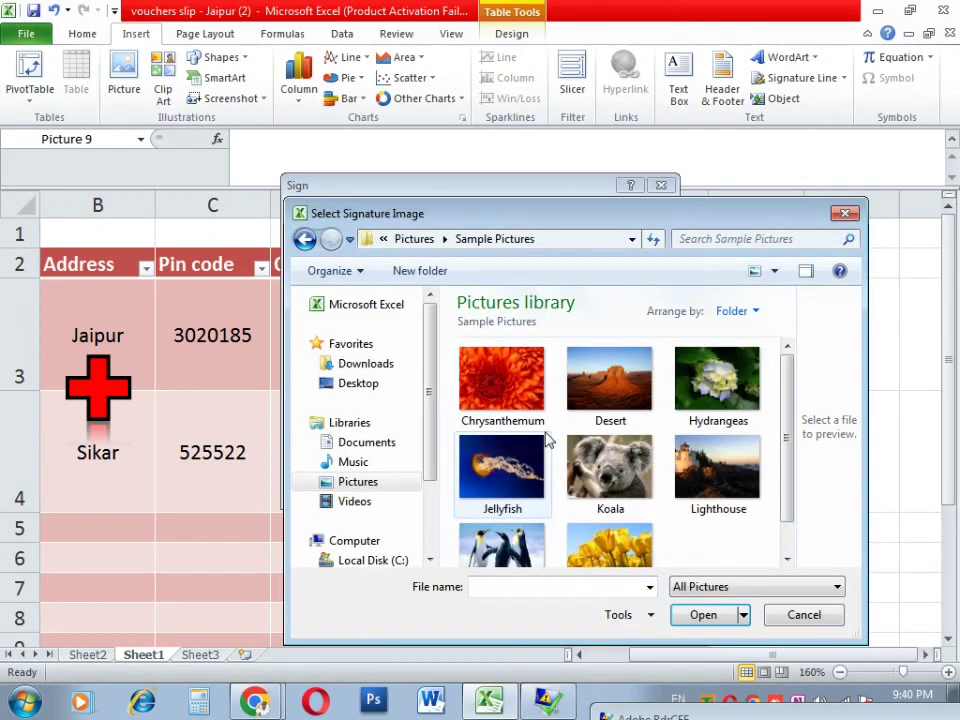
pyautogui.scroll(-1, 548, 440)
pyautogui.doubleClick(499, 510)
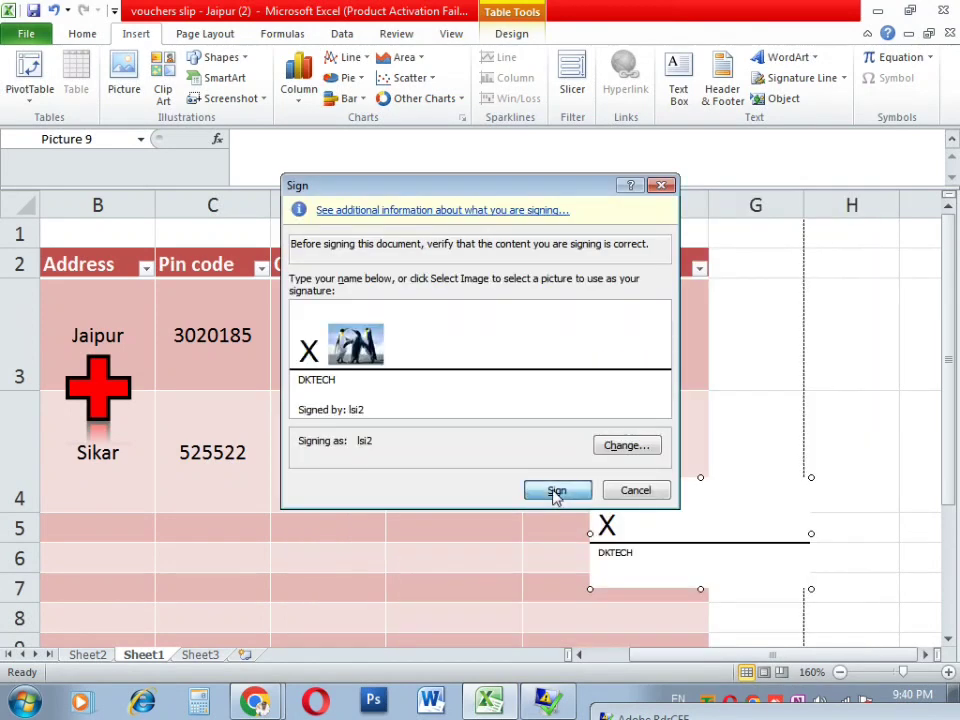
pyautogui.click(556, 492)
pyautogui.click(488, 407)
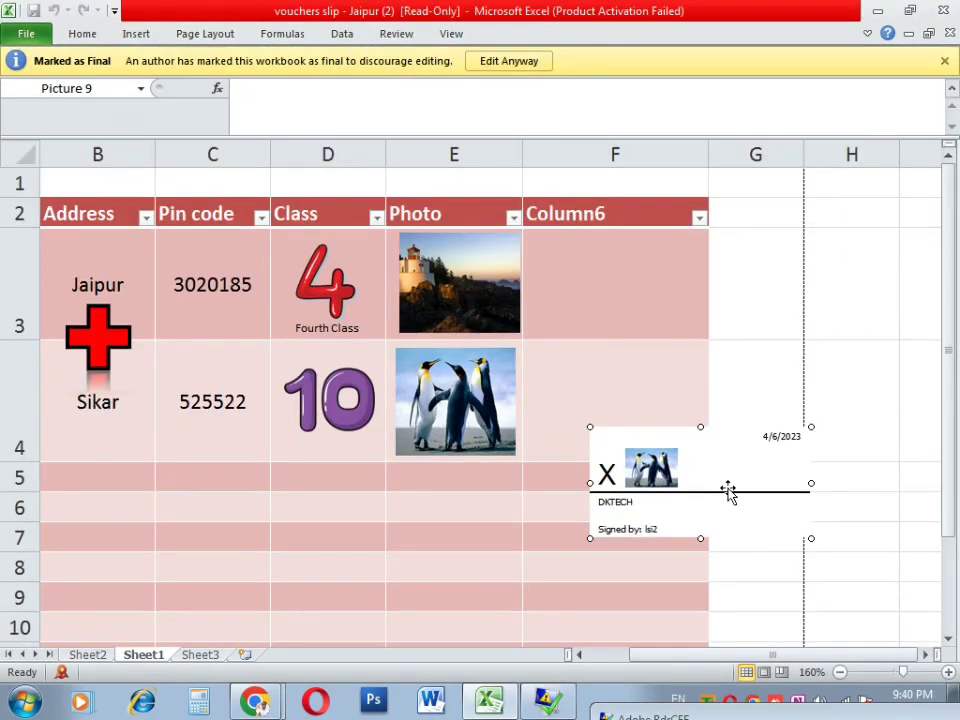
pyautogui.keyDown('ctrl'); pyautogui.scroll(2, 762, 480); pyautogui.keyUp('ctrl')
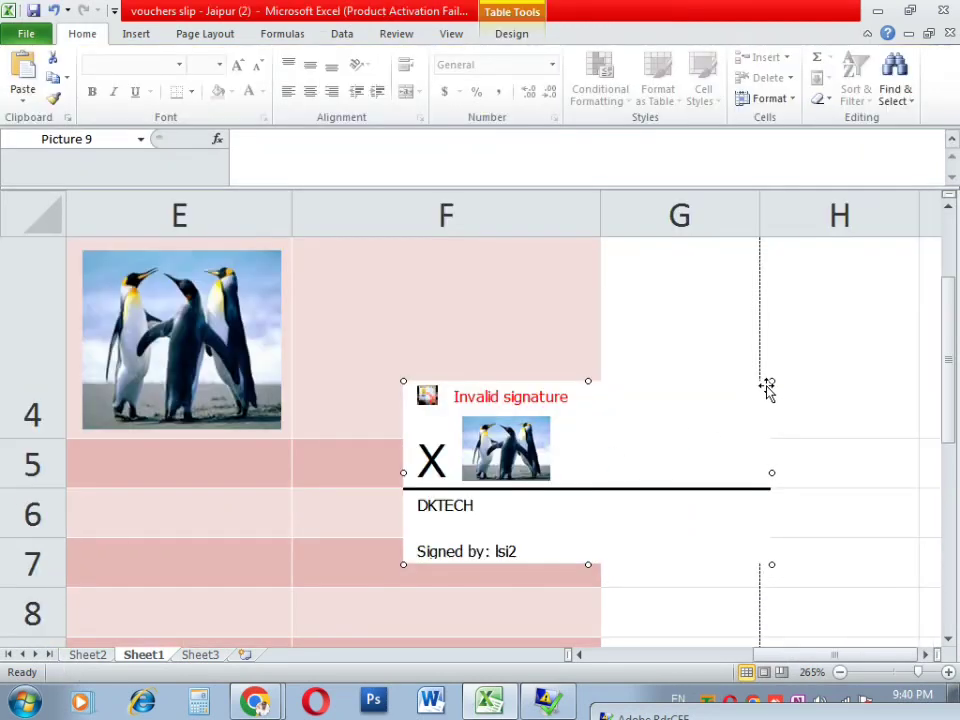
# Step: Delete the signature line and select cell F3 in Column6
pyautogui.keyDown('ctrl'); pyautogui.scroll(-6, 768, 388); pyautogui.keyUp('ctrl')
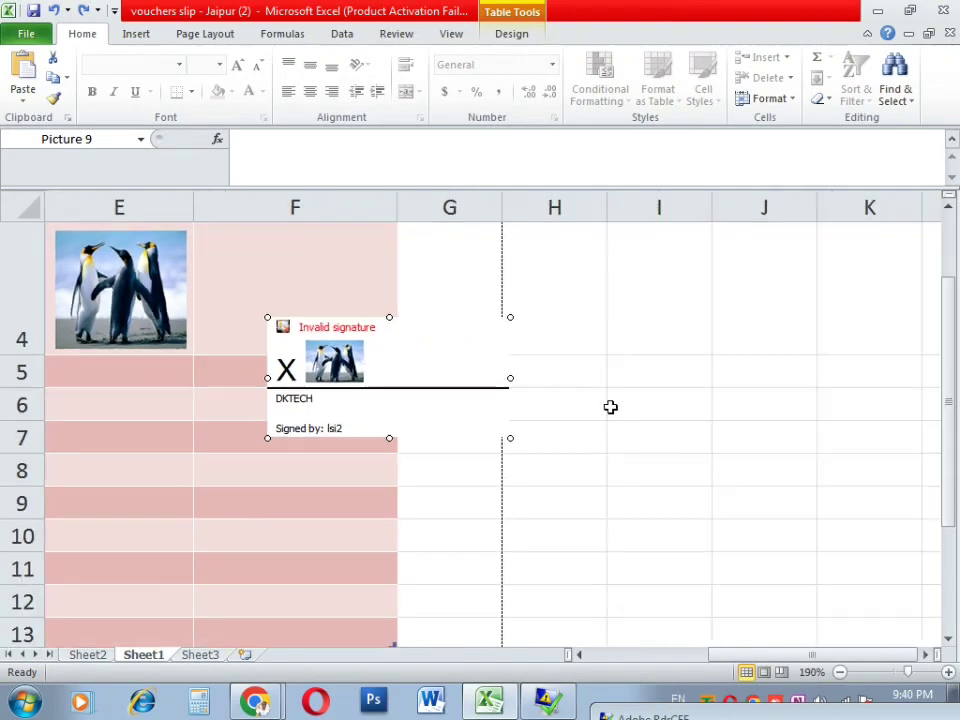
pyautogui.press('Delete')
pyautogui.click(358, 392)
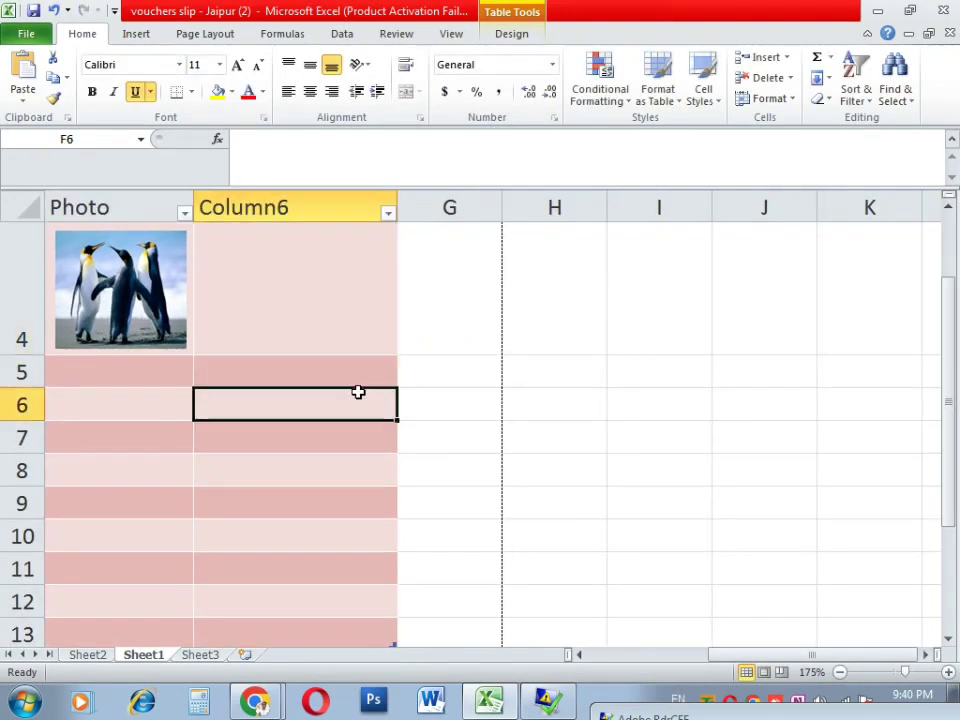
pyautogui.keyDown('ctrl'); pyautogui.scroll(3, 361, 392); pyautogui.keyUp('ctrl')
pyautogui.scroll(1, 400, 400)
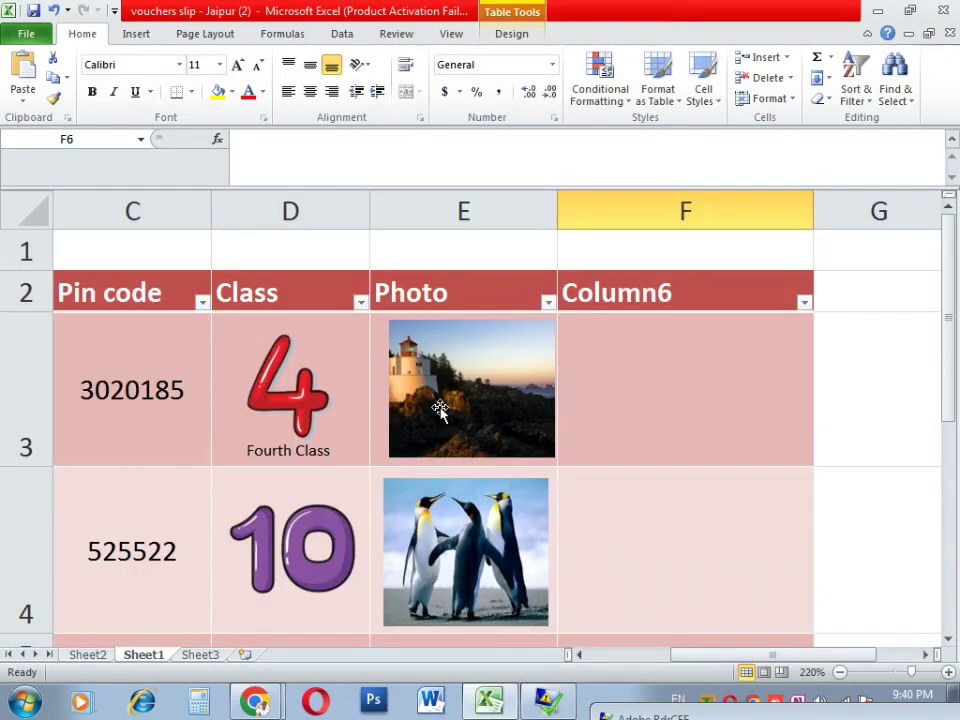
pyautogui.click(692, 409)
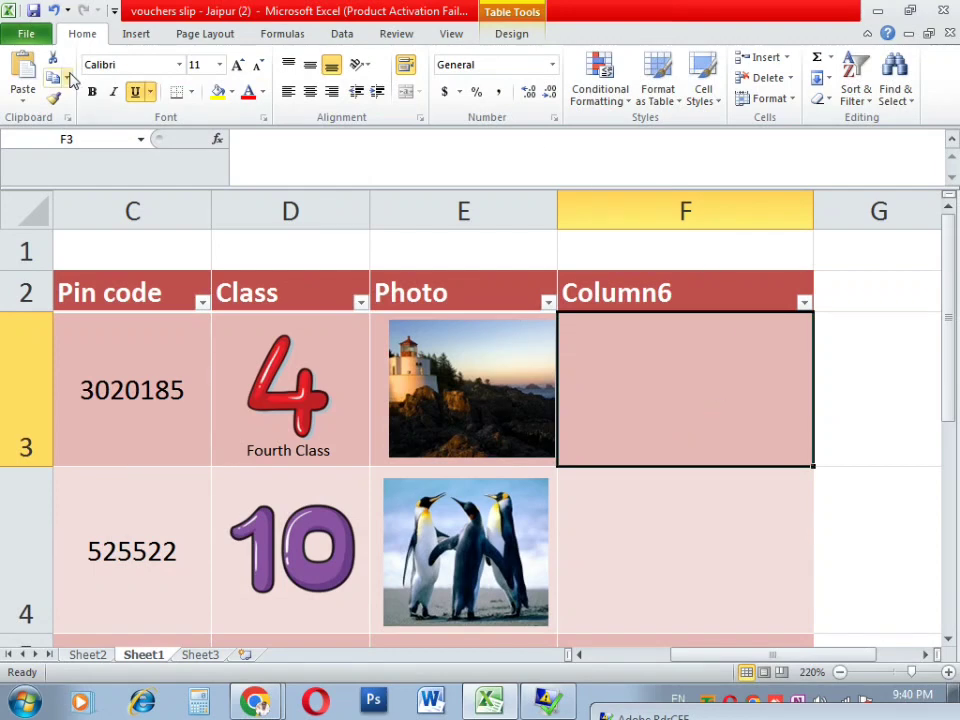
# Step: Embed a new Bitmap Image object from the Insert Object dialog
pyautogui.click(133, 36)
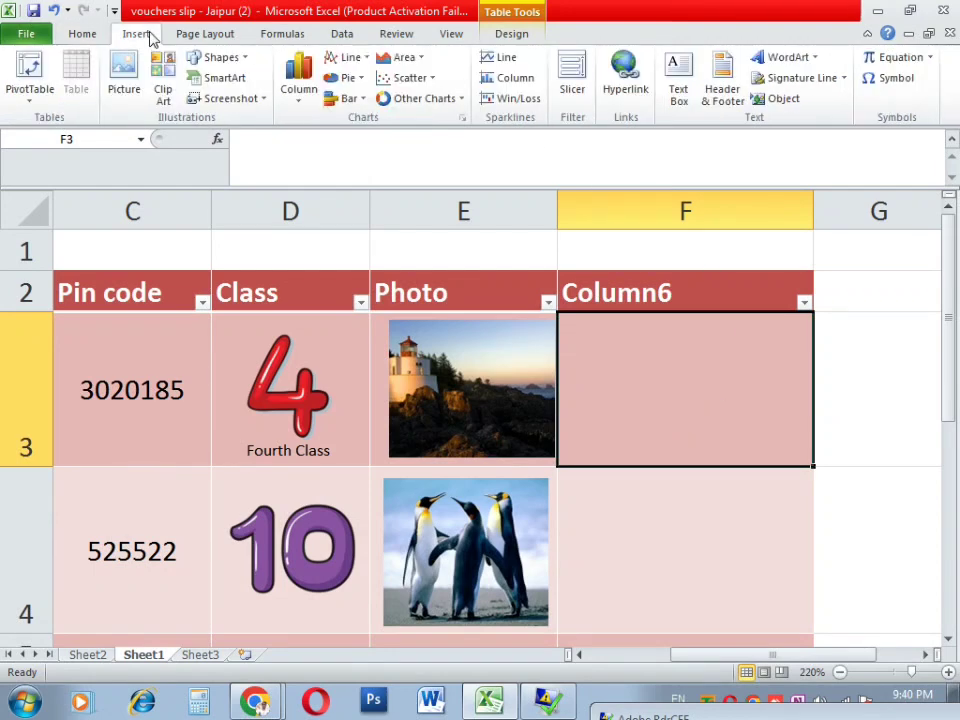
pyautogui.click(782, 98)
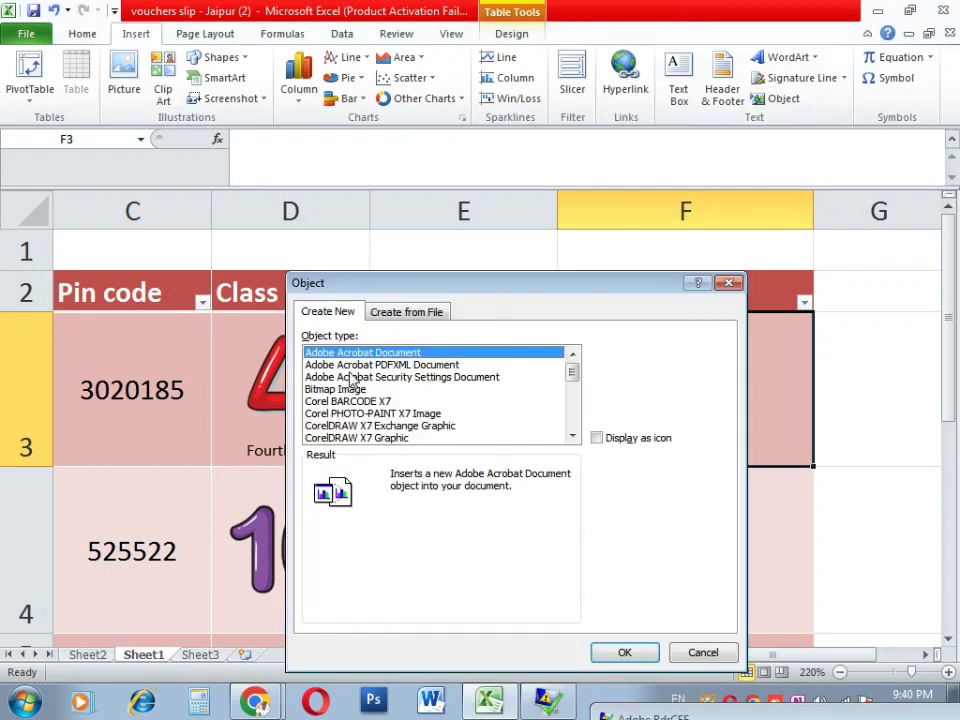
pyautogui.click(351, 376)
pyautogui.click(353, 388)
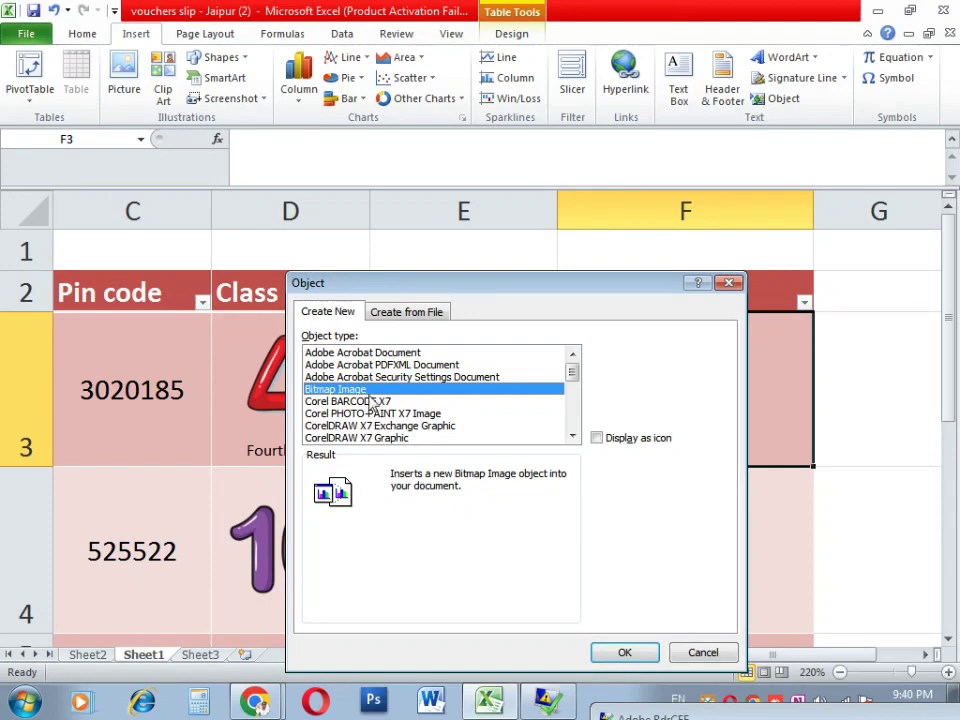
pyautogui.click(377, 413)
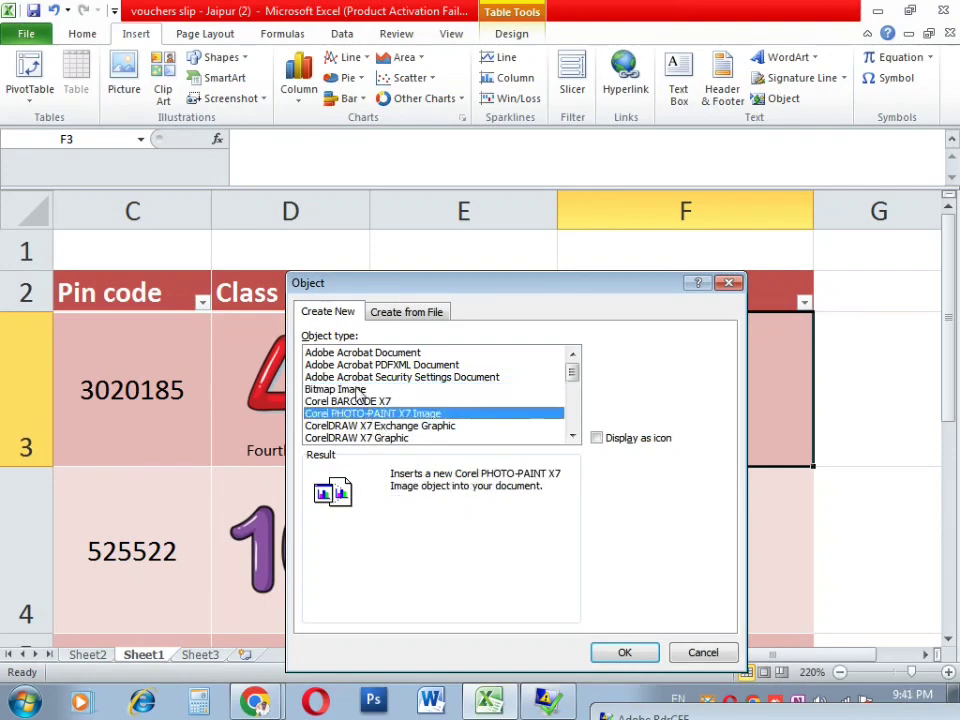
pyautogui.click(357, 389)
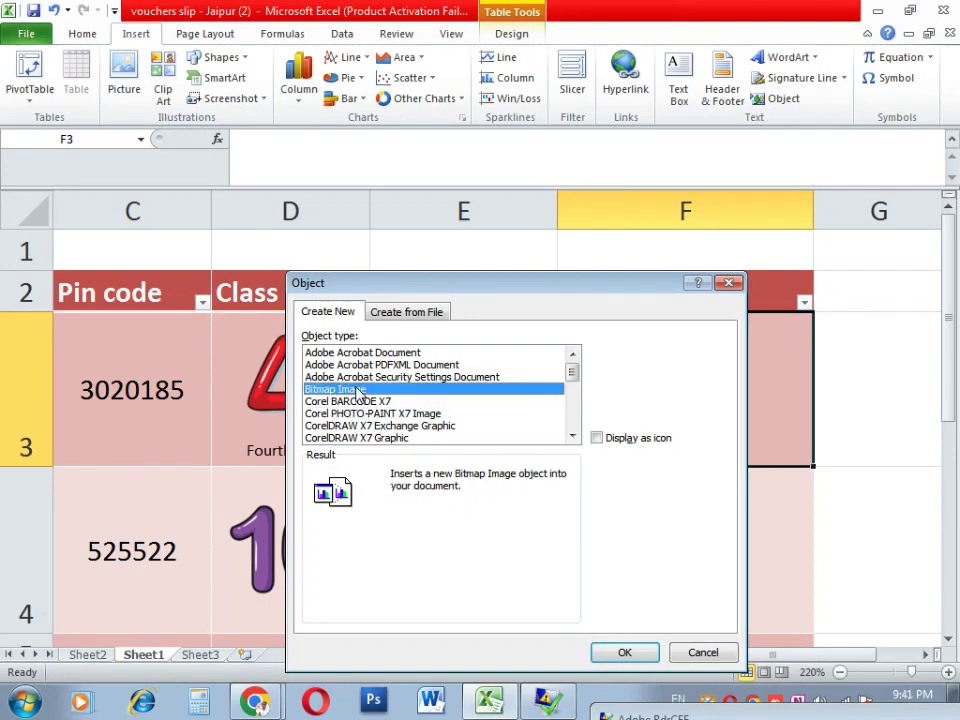
pyautogui.click(625, 653)
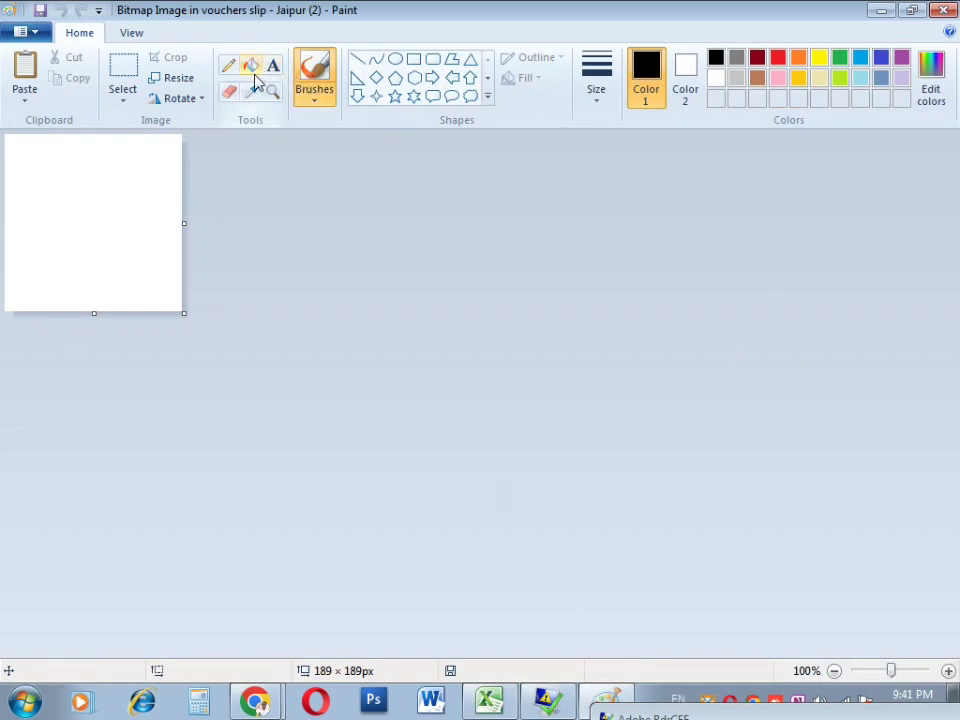
# Step: Draw a four-point star on the Paint canvas, fill it red, and close Paint
pyautogui.click(376, 96)
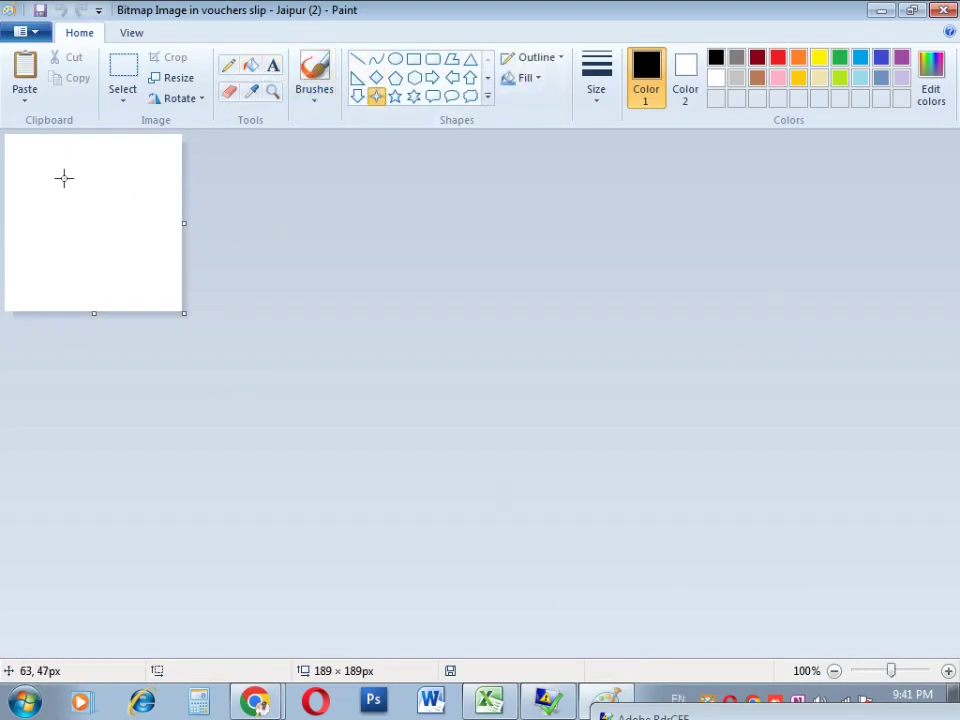
pyautogui.moveTo(61, 174); pyautogui.dragTo(169, 254)
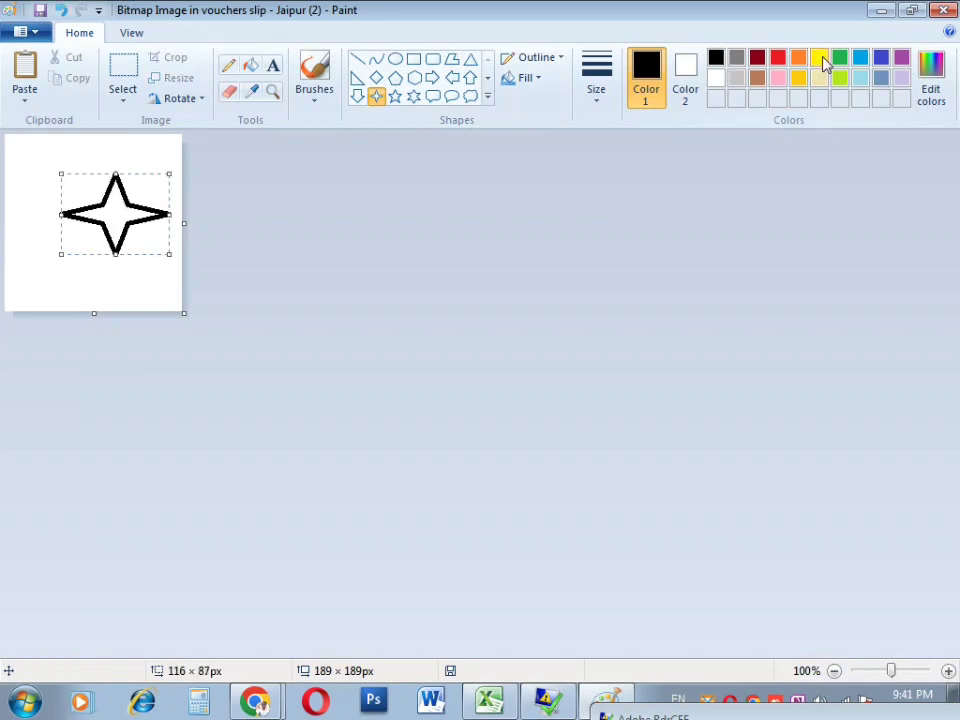
pyautogui.click(249, 67)
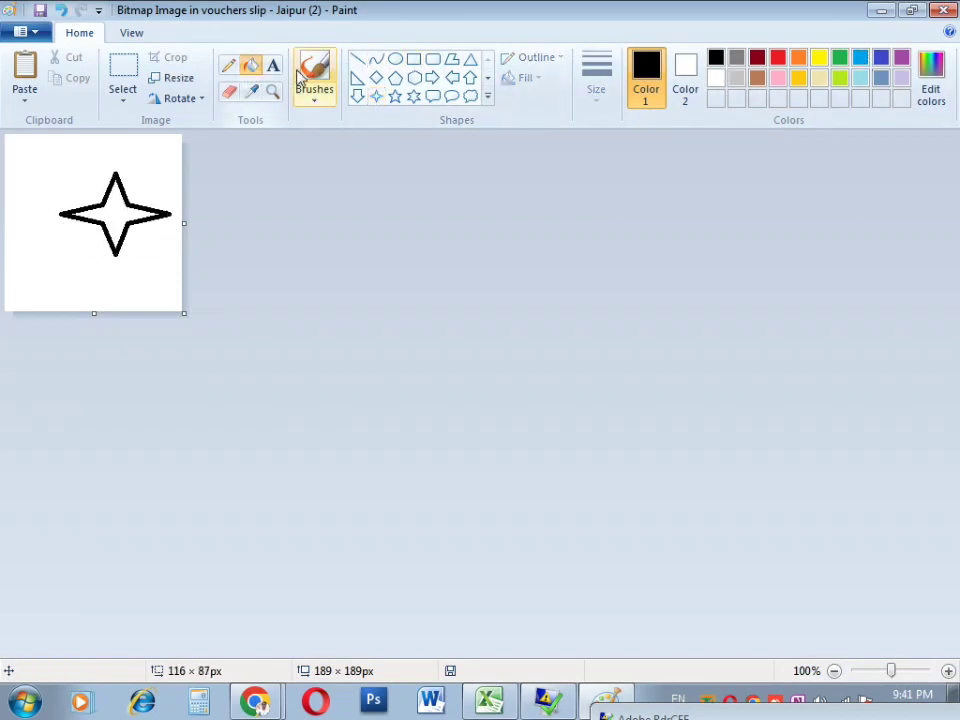
pyautogui.click(777, 60)
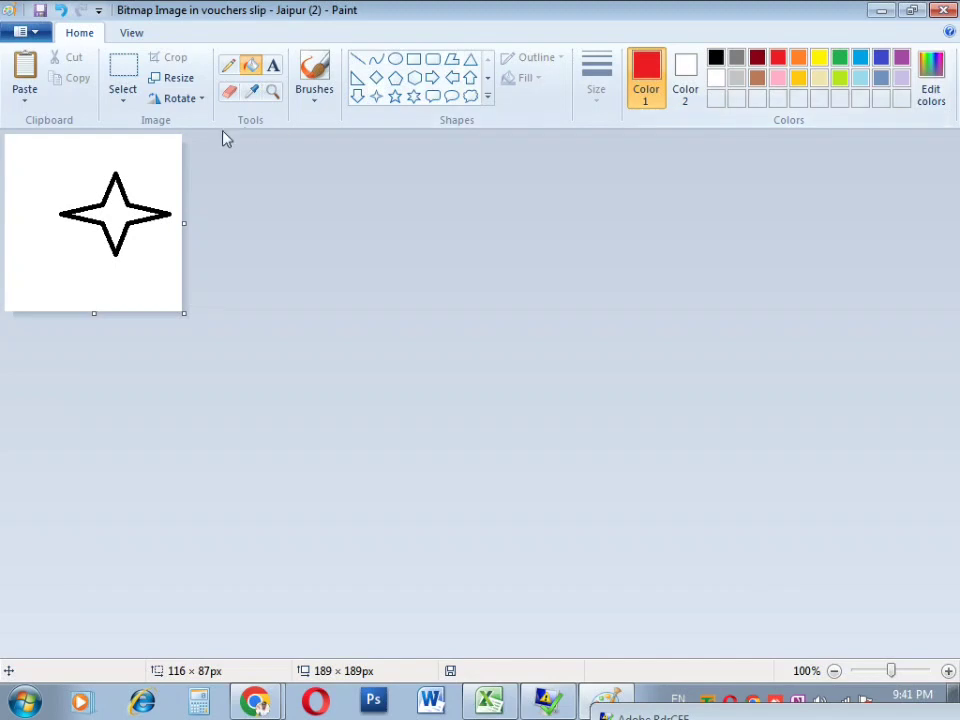
pyautogui.click(122, 193)
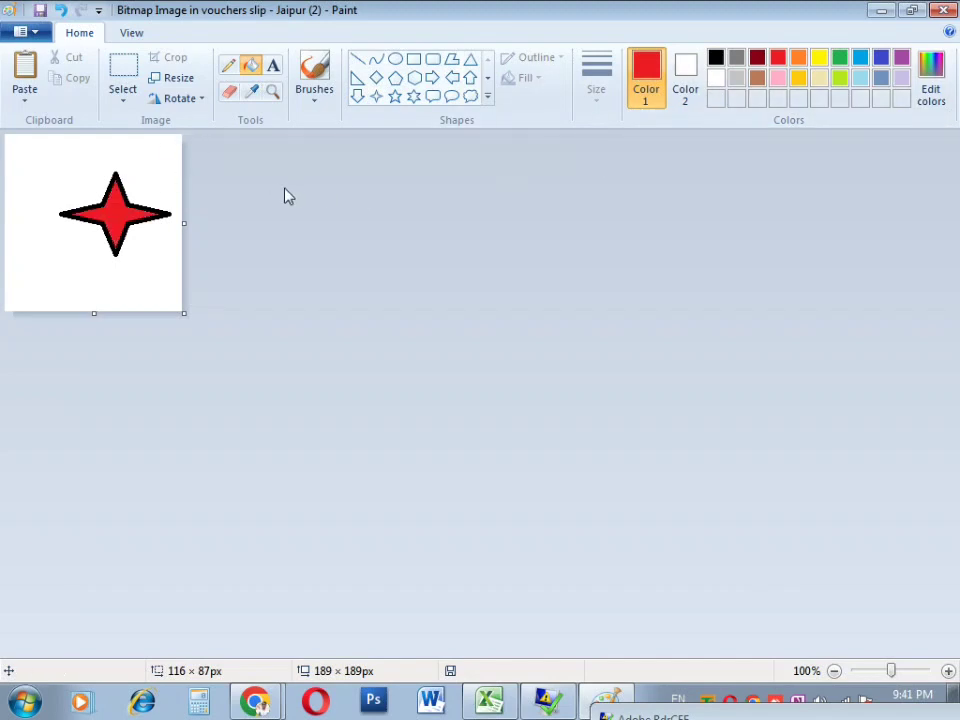
pyautogui.click(943, 10)
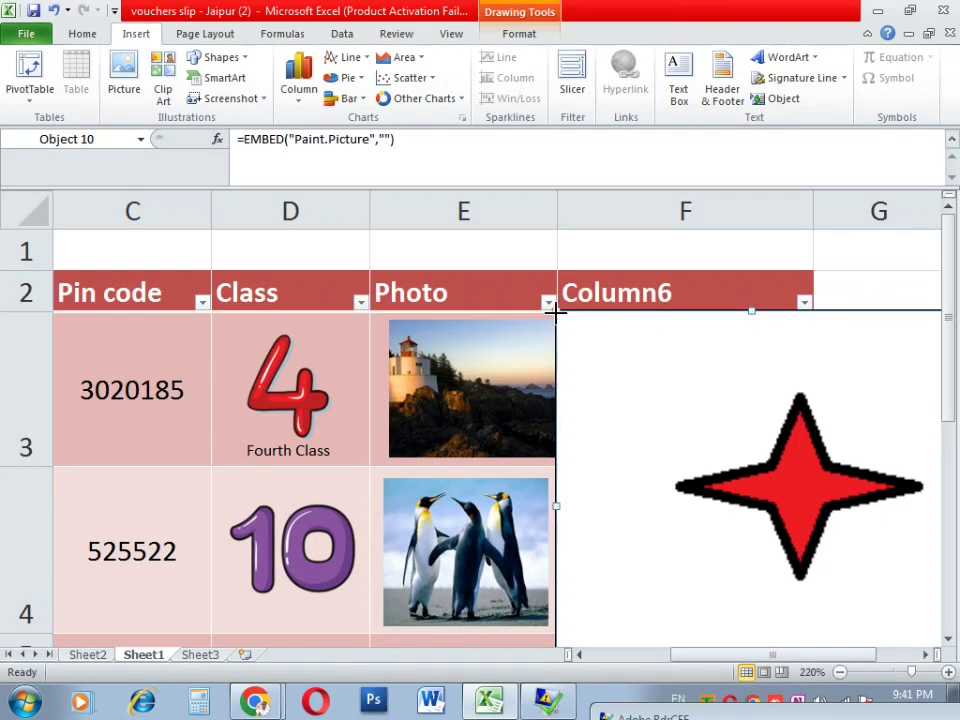
# Step: Move and shrink the red star picture so it fits inside cell F3
pyautogui.moveTo(556, 319); pyautogui.dragTo(723, 482)
pyautogui.moveTo(774, 534); pyautogui.dragTo(549, 362)
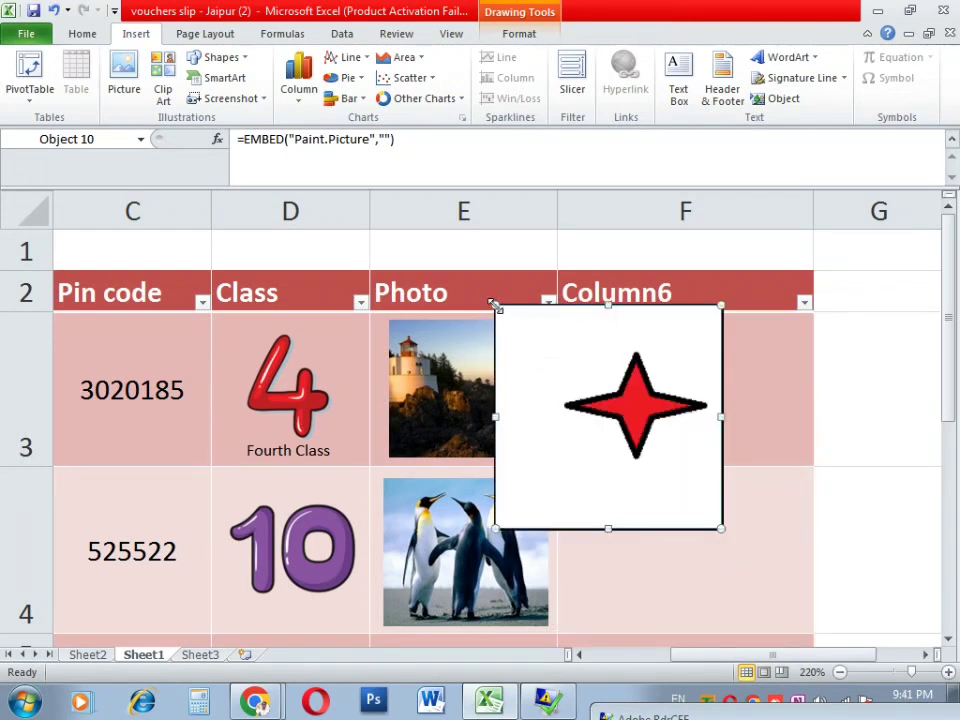
pyautogui.moveTo(497, 308); pyautogui.dragTo(611, 418)
pyautogui.moveTo(681, 476); pyautogui.dragTo(656, 379)
# Step: Select the star picture in F3 and delete it from the sheet
pyautogui.click(753, 390)
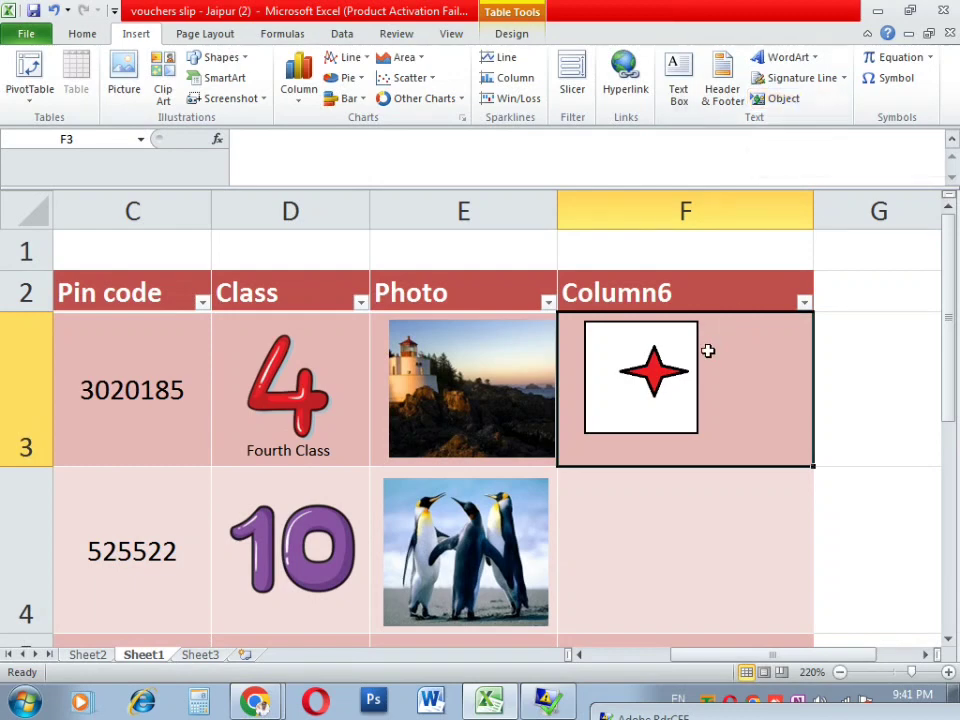
pyautogui.click(688, 381)
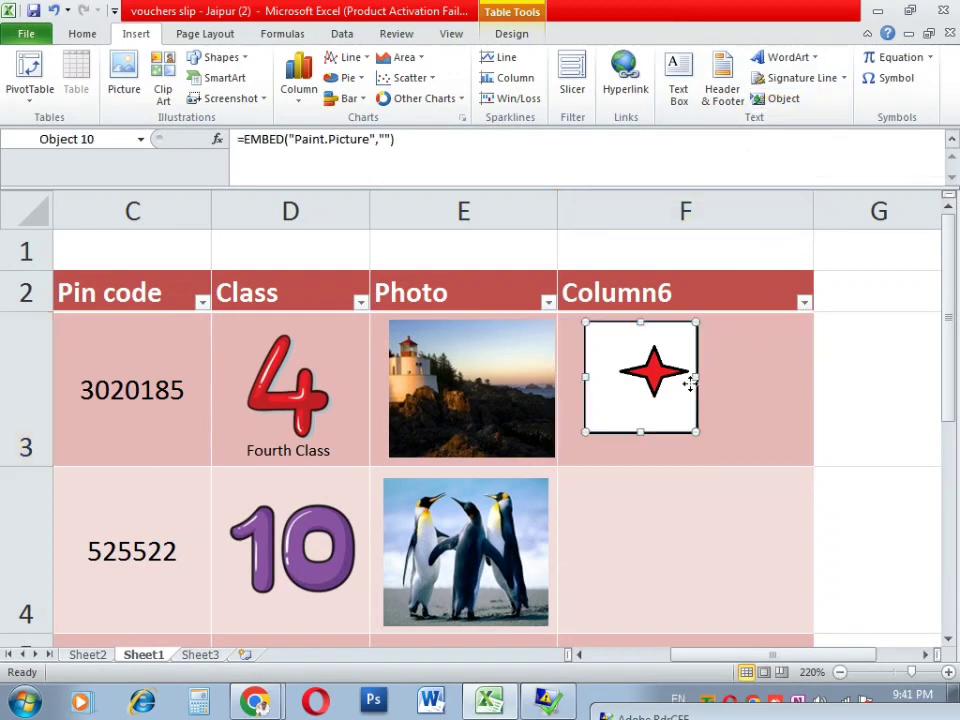
pyautogui.press('Delete')
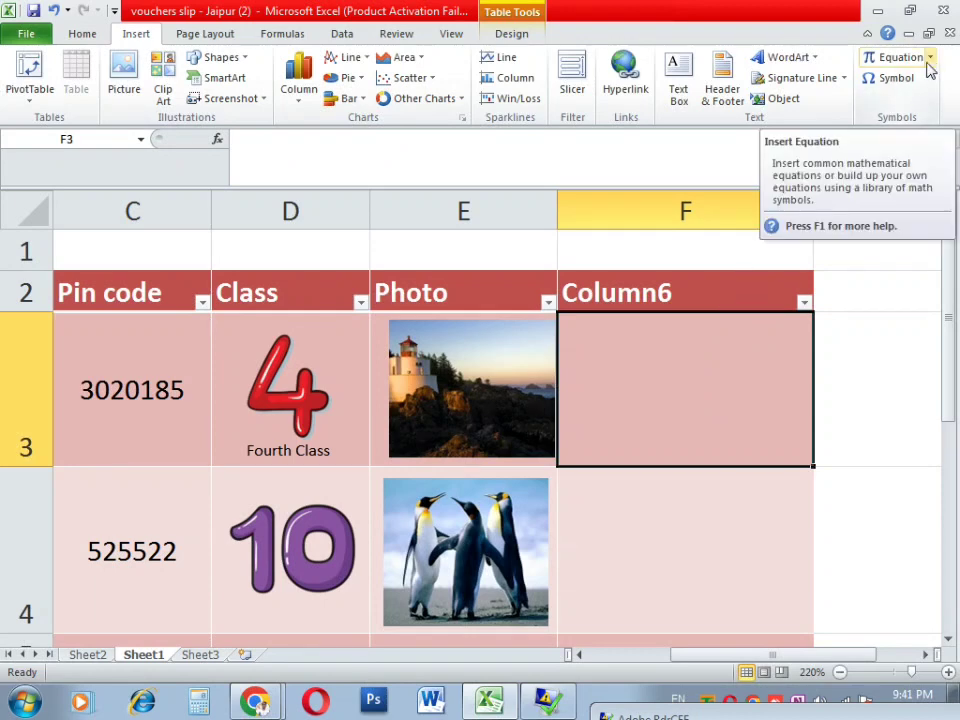
# Step: Insert the built-in Expansion of a Sum equation and move it into column F
pyautogui.click(929, 58)
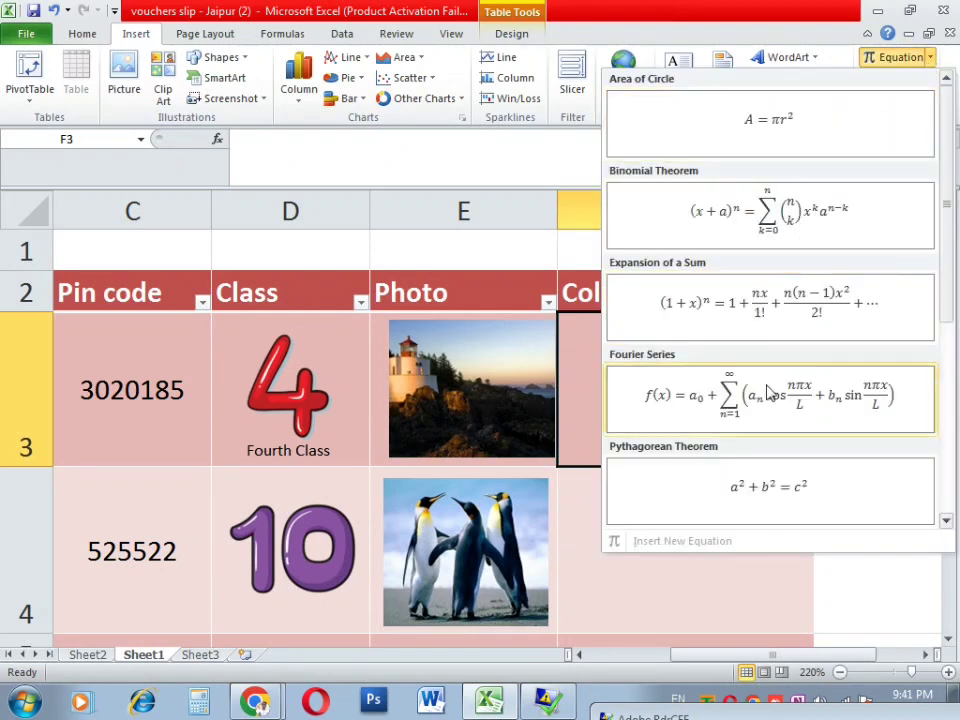
pyautogui.click(735, 305)
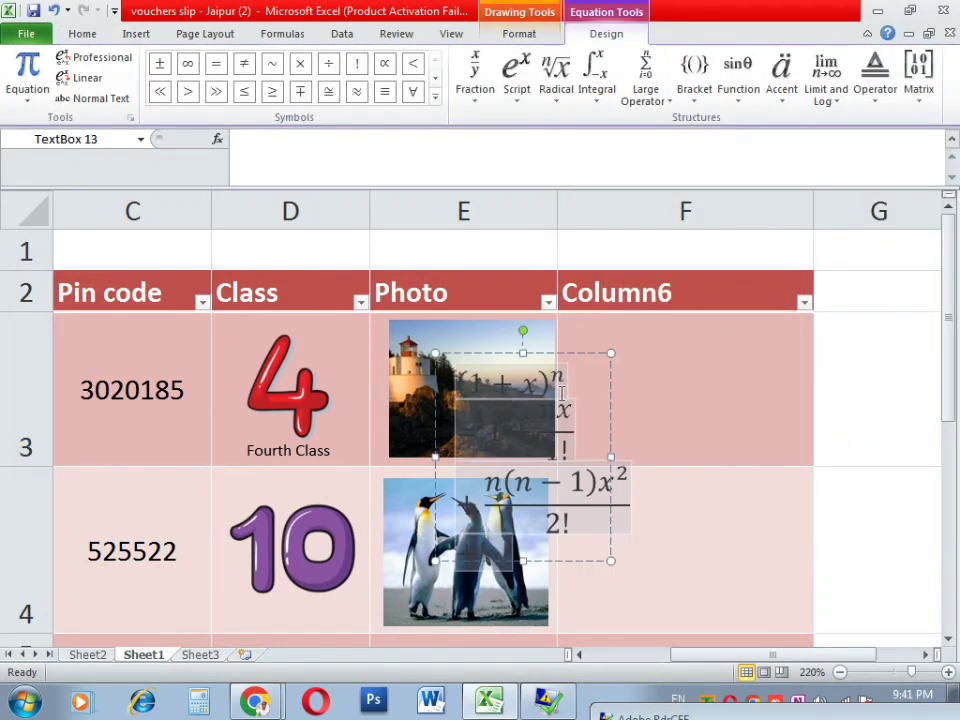
pyautogui.moveTo(556, 358); pyautogui.dragTo(725, 328)
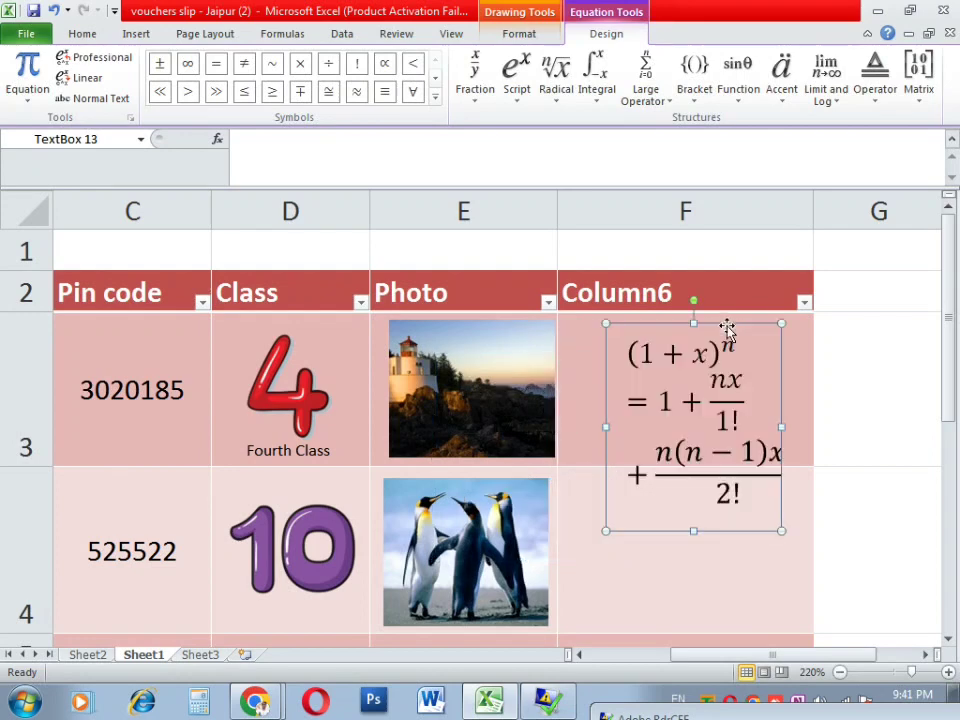
# Step: Change the equation's first line from (1 + x)^n to (1 + y)^n
pyautogui.click(652, 358)
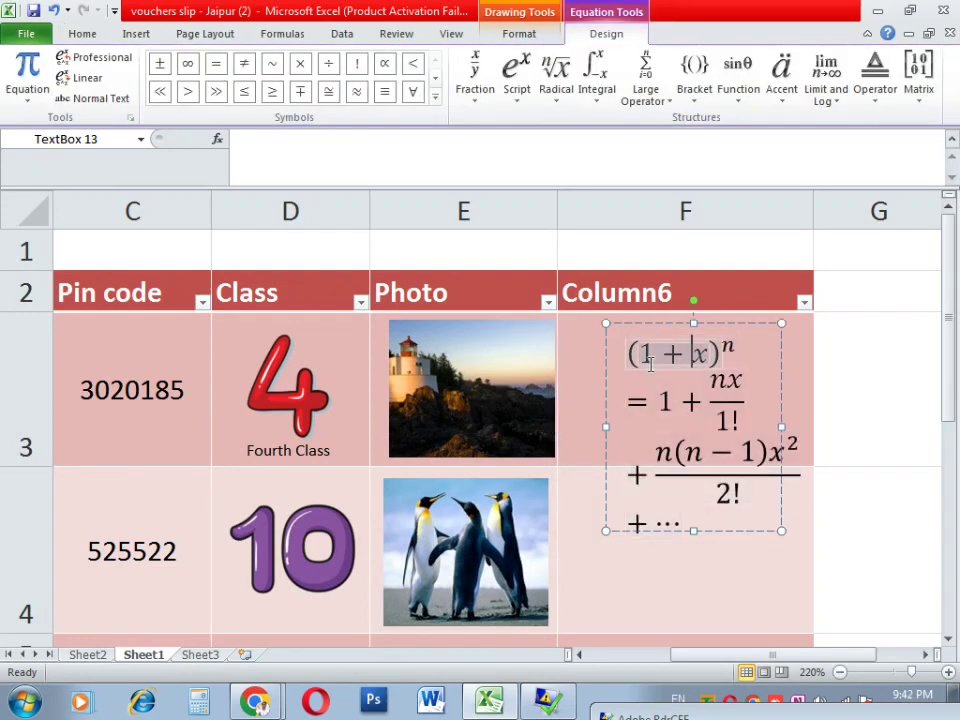
pyautogui.press('BackSpace')
pyautogui.write('y')
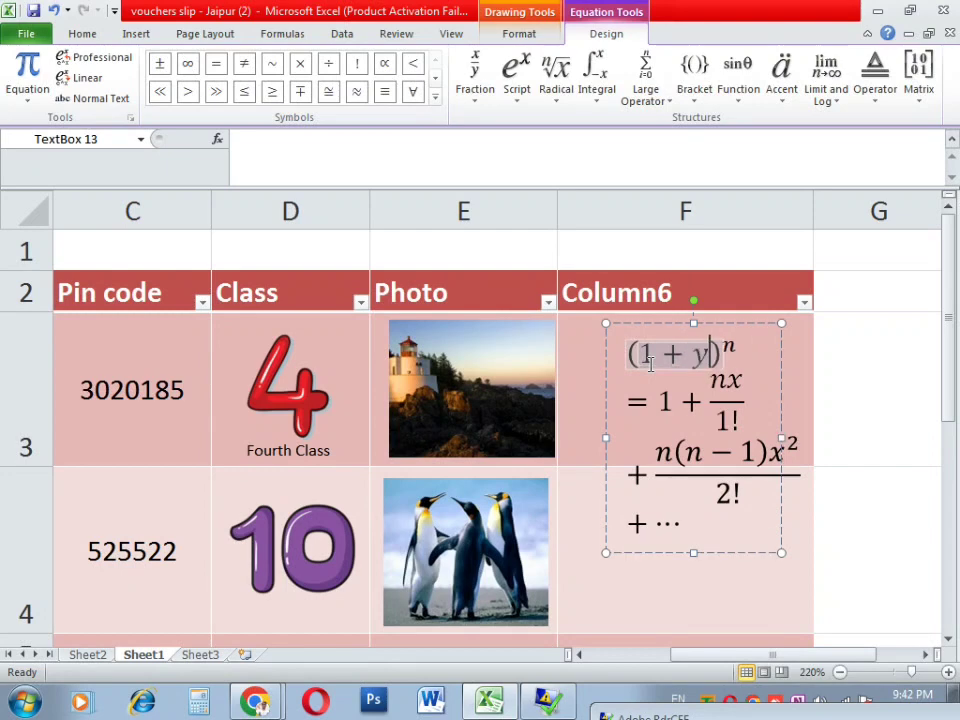
pyautogui.scroll(1, 650, 365)
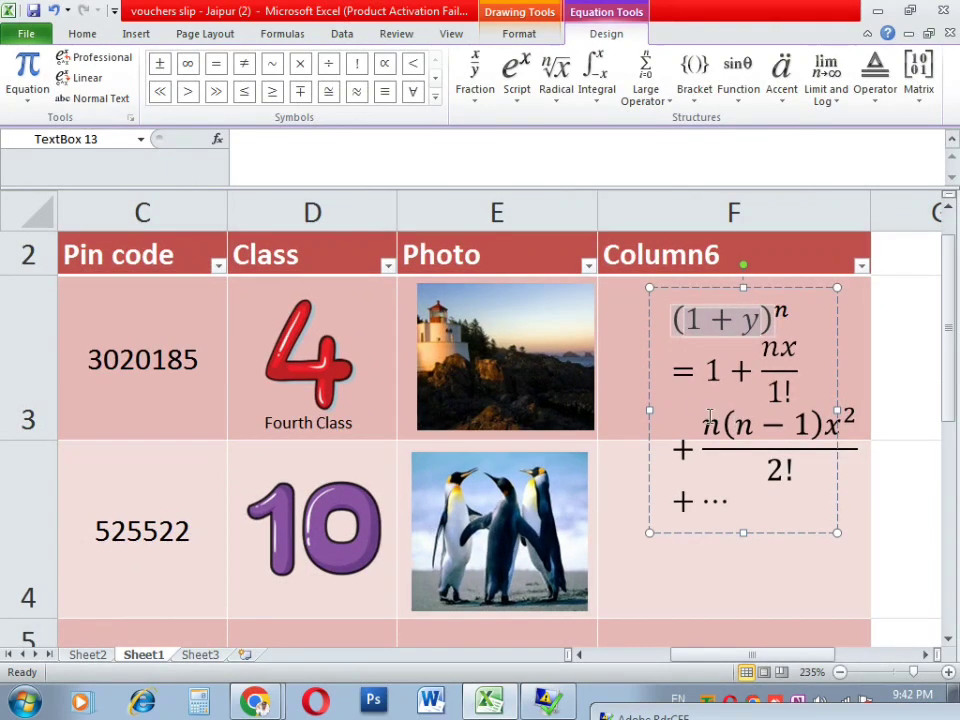
# Step: Replace the 1 after the equals sign with the ≅ symbol
pyautogui.click(714, 362)
pyautogui.press('Delete')
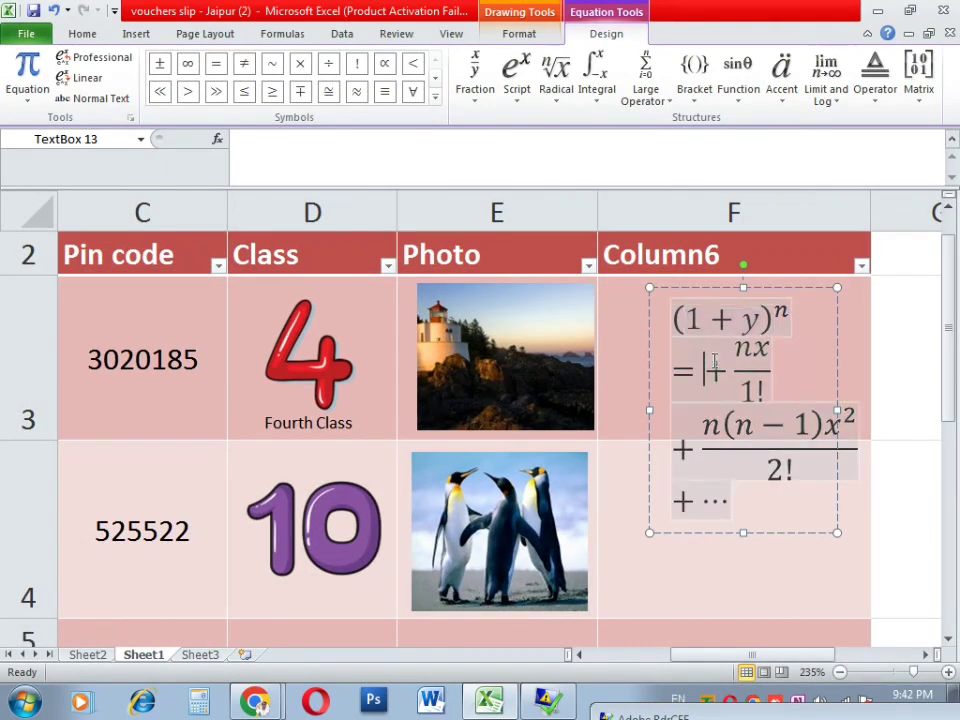
pyautogui.write('5')
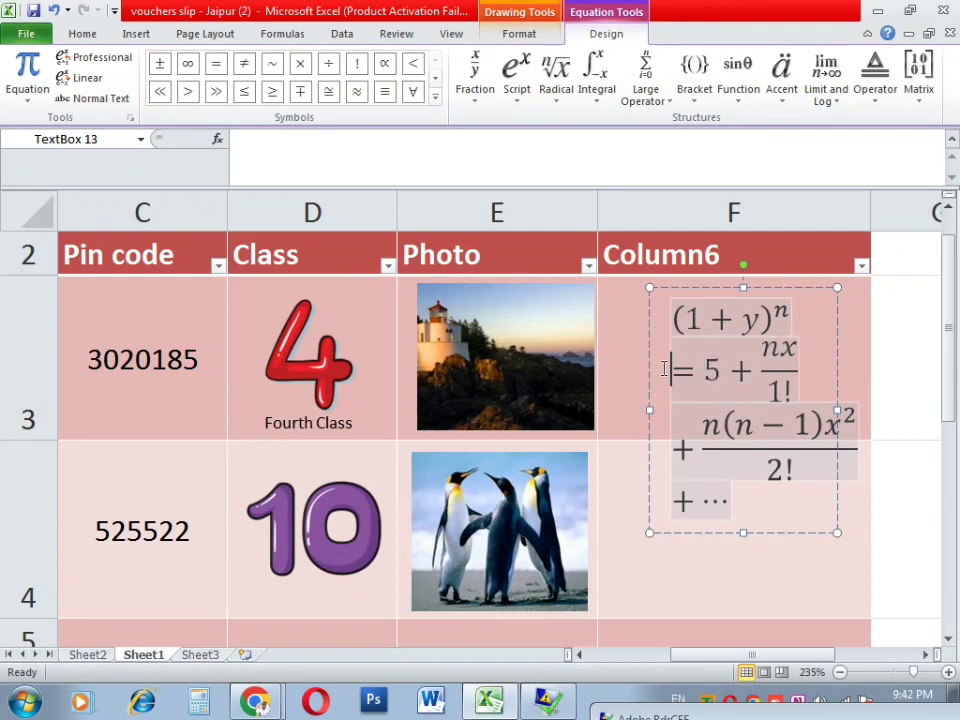
pyautogui.click(641, 372)
pyautogui.click(705, 394)
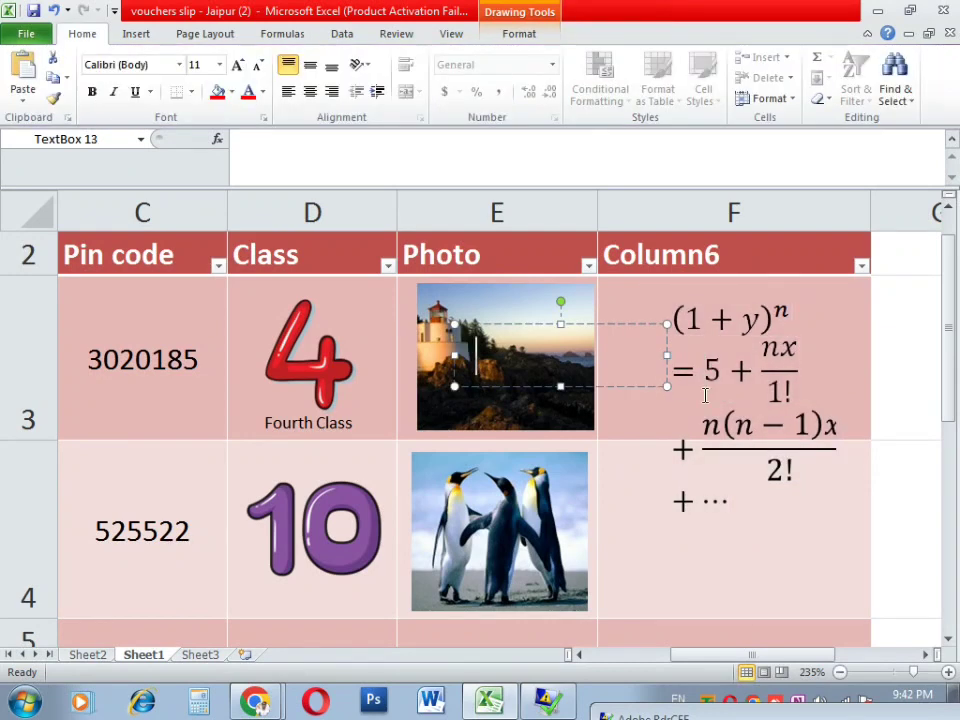
pyautogui.press('Delete')
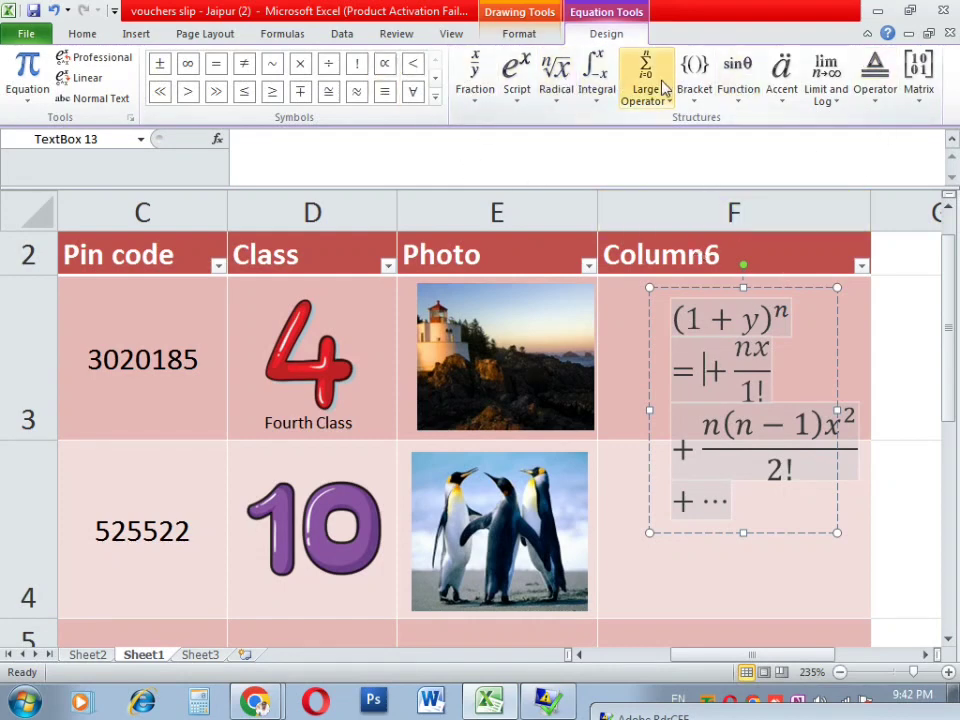
pyautogui.click(330, 93)
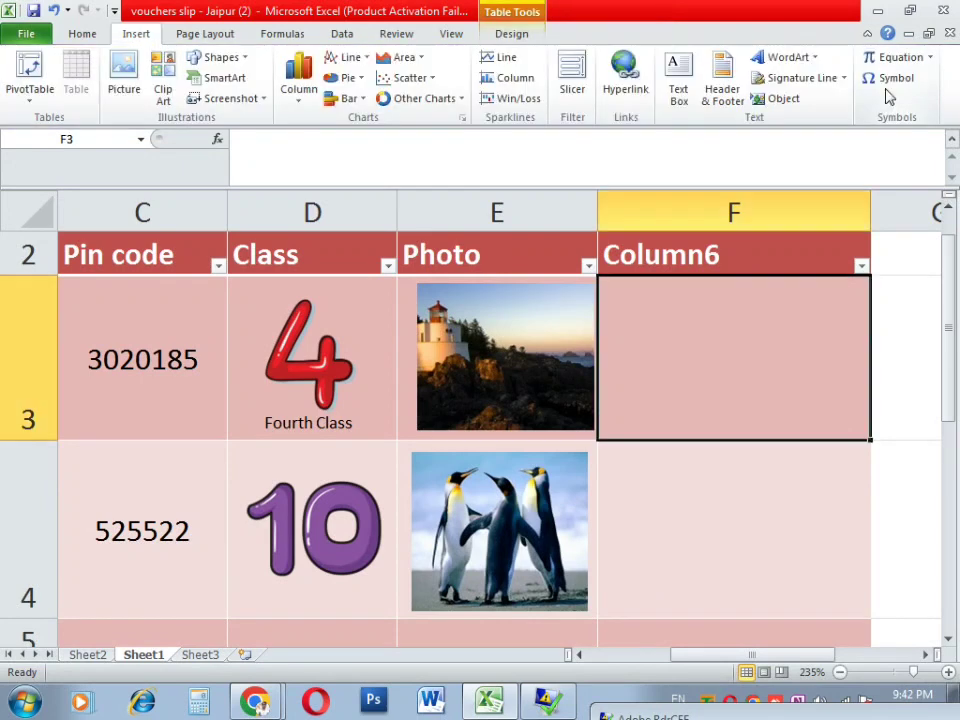
# Step: Insert two Dollar Sign symbols into F3 as $$, then confirm by selecting F4
pyautogui.click(884, 86)
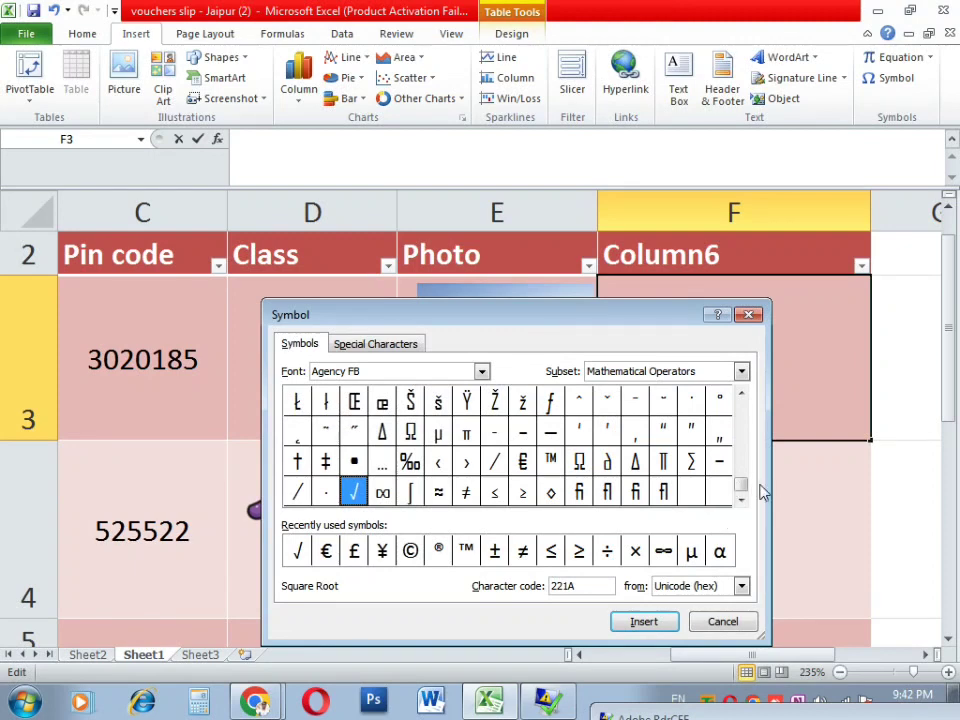
pyautogui.moveTo(743, 488); pyautogui.dragTo(743, 403)
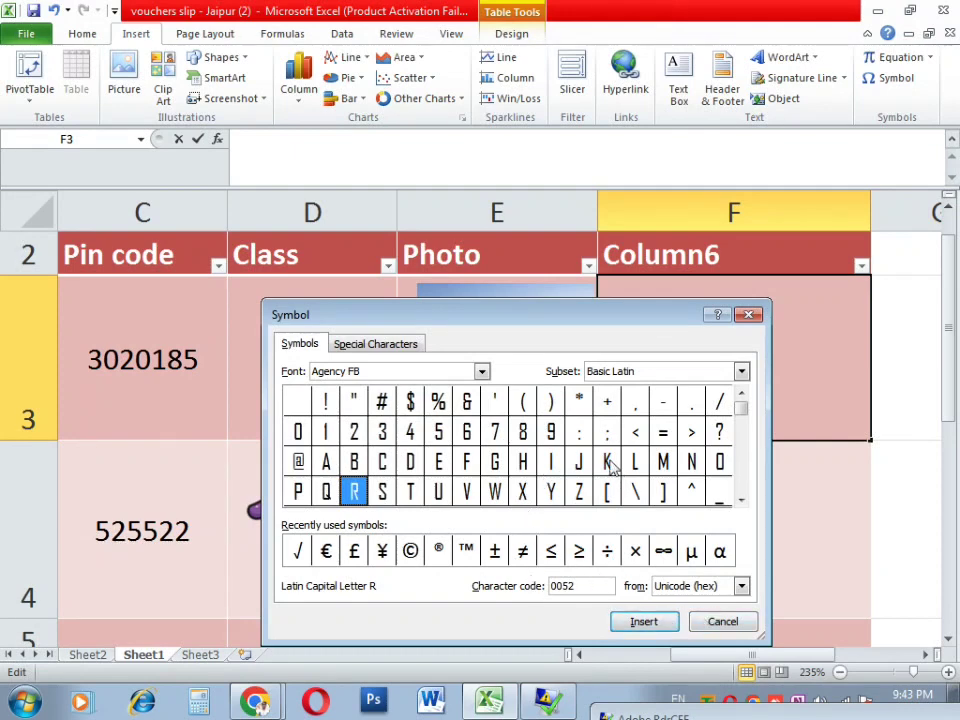
pyautogui.click(416, 403)
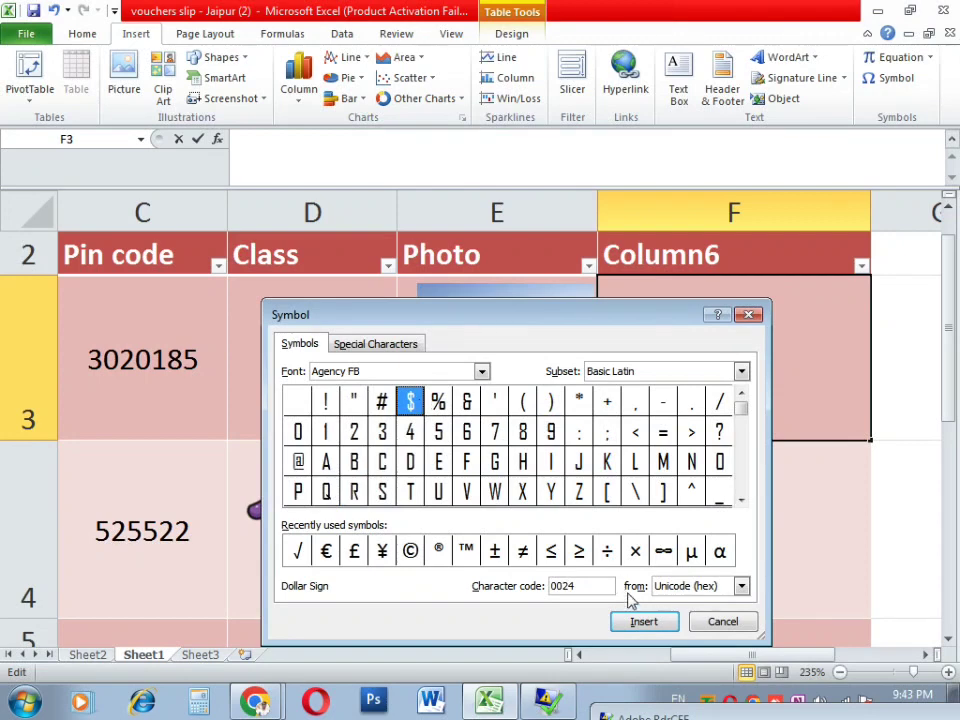
pyautogui.click(645, 622)
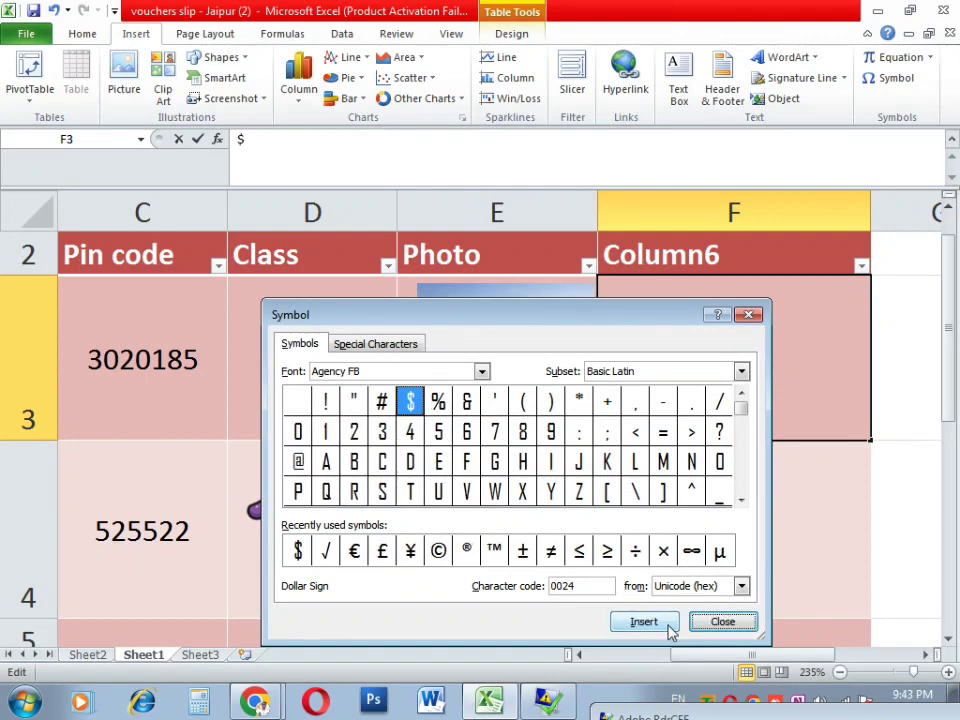
pyautogui.click(662, 624)
pyautogui.click(724, 621)
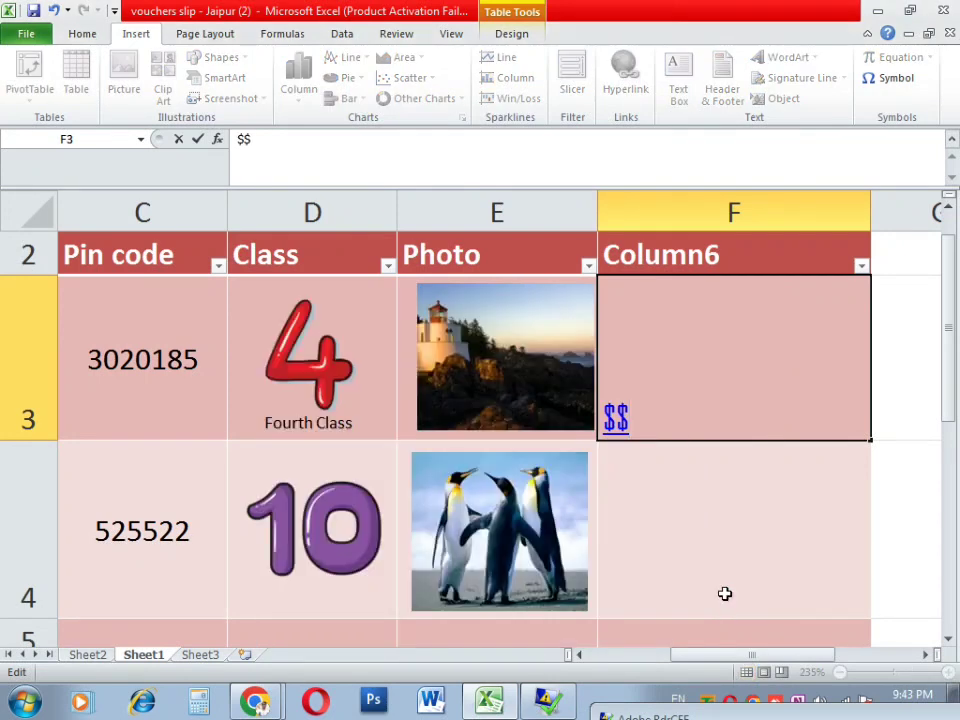
pyautogui.click(634, 469)
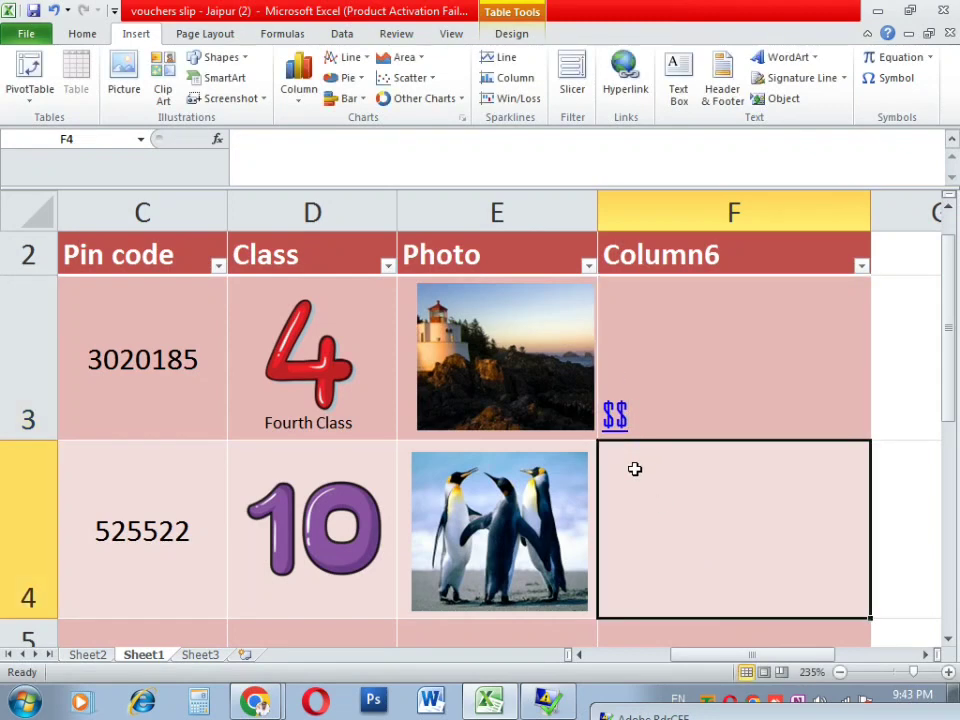